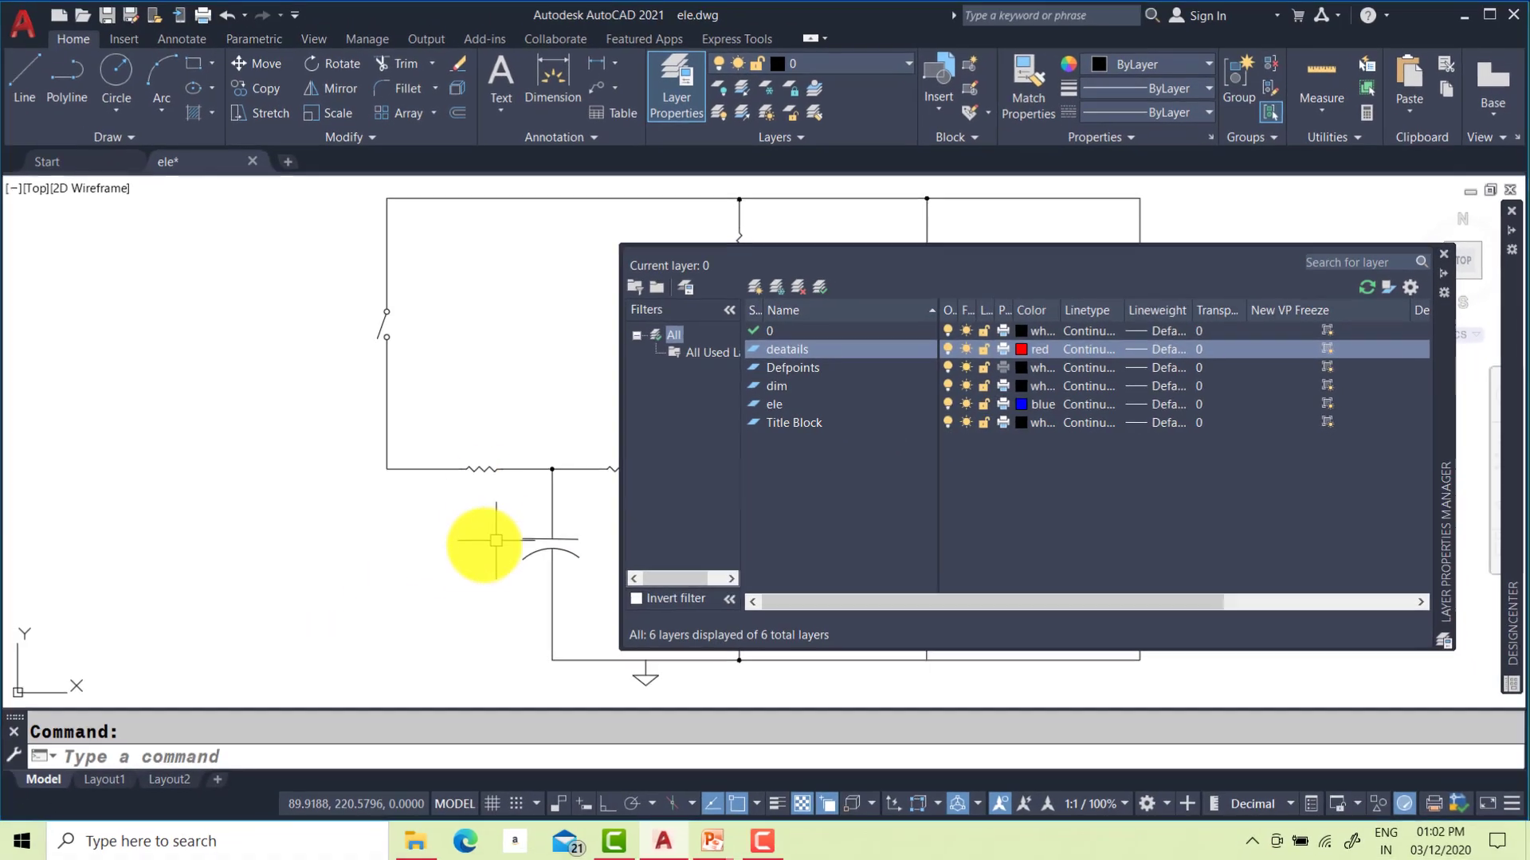
# Add the multiline text label SW1 beside the switch symbol
pyautogui.write('mtext')
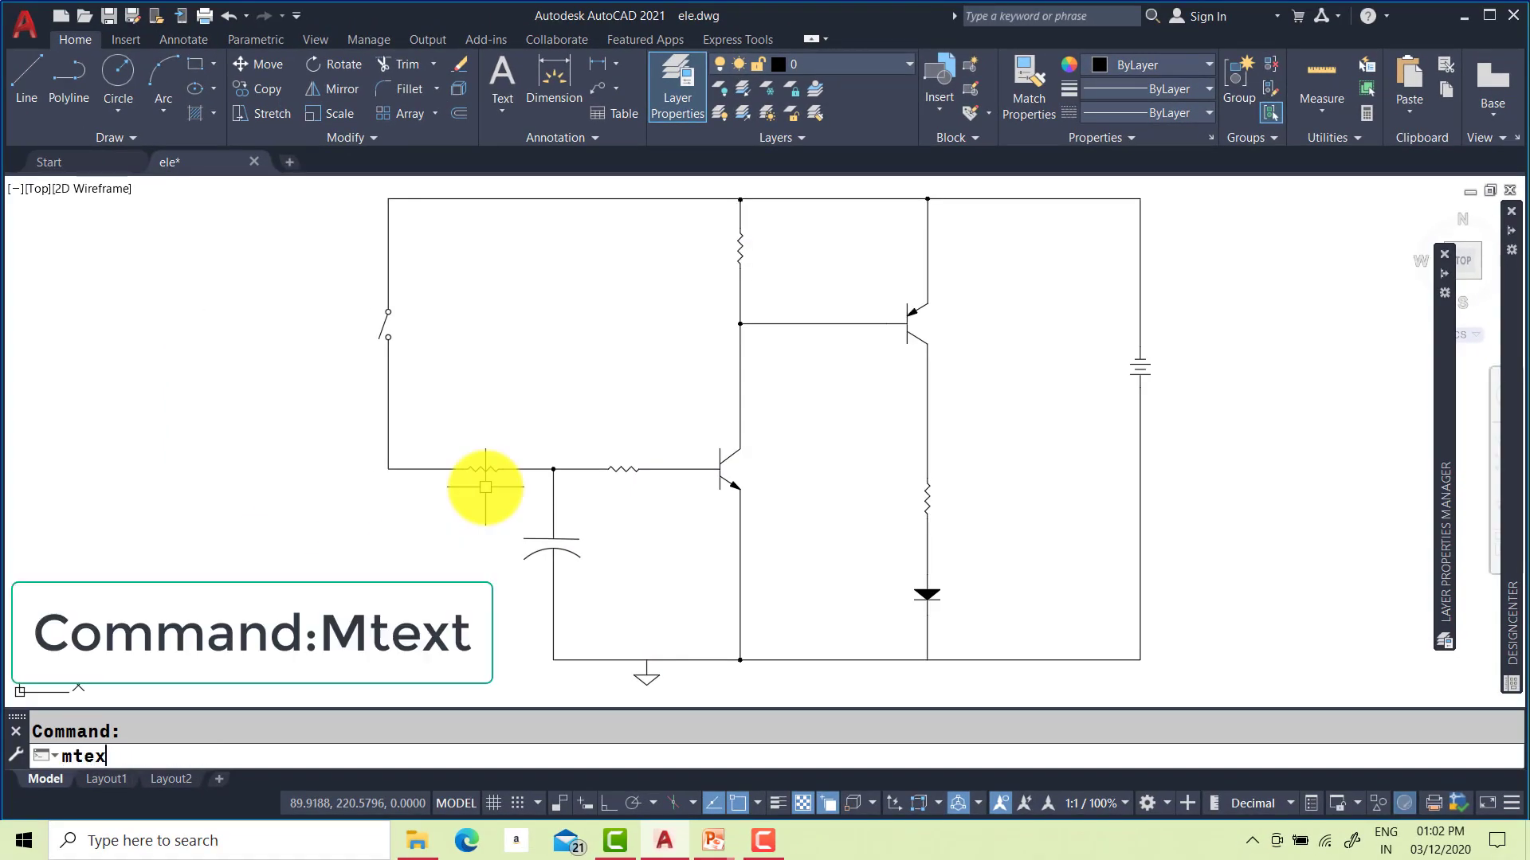
pyautogui.press('Return')
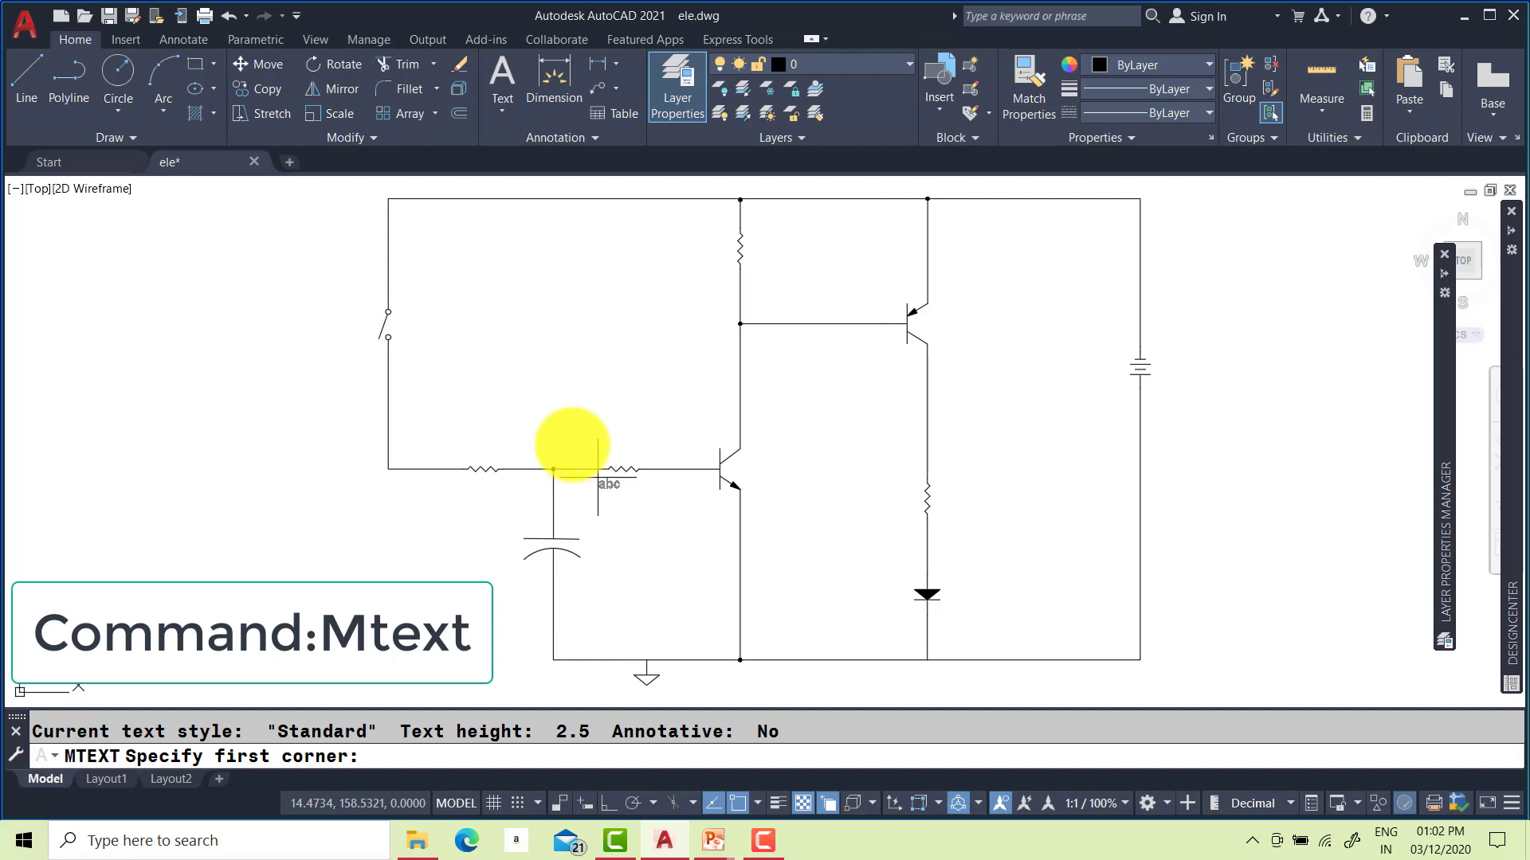
pyautogui.click(410, 299)
pyautogui.click(514, 350)
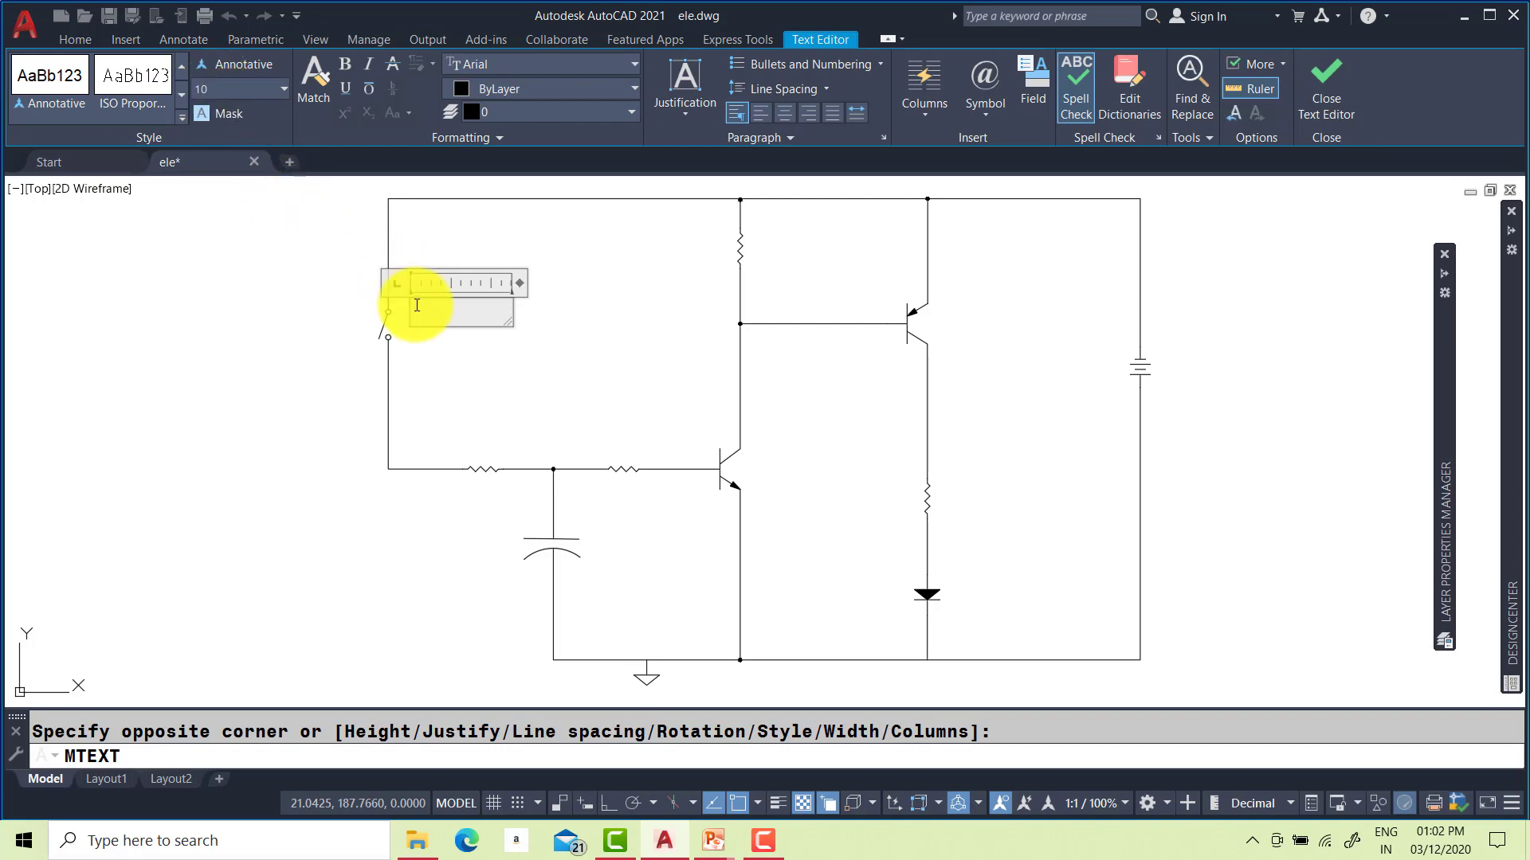
pyautogui.write('SW')
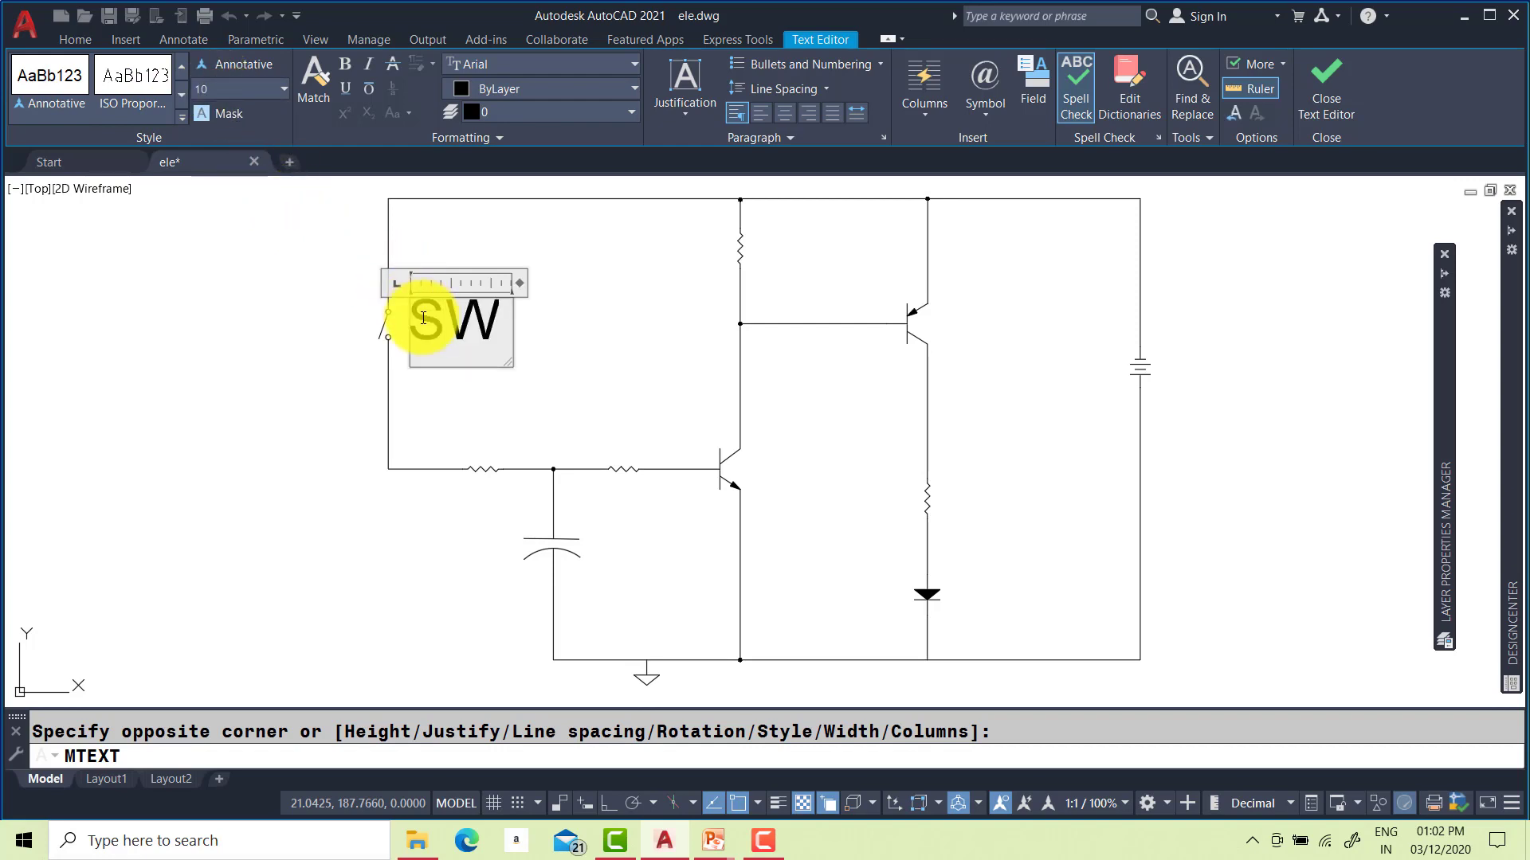
pyautogui.write('.5')
pyautogui.press('Return')
# Copy the SW1 label next to the resistors, capacitor, both transistors, battery and diode
pyautogui.write('co COPY')
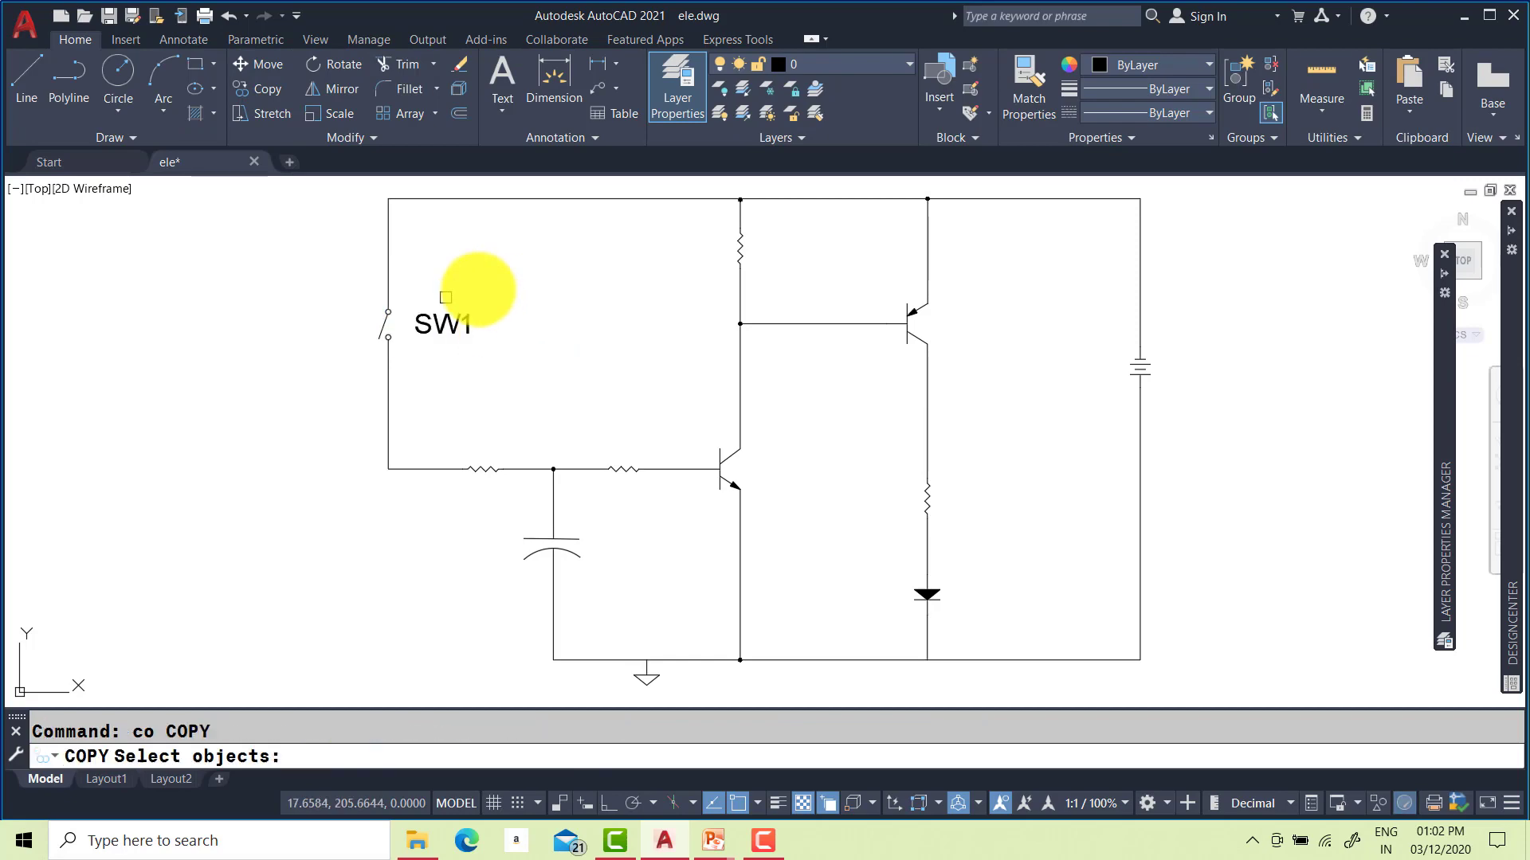
pyautogui.click(547, 344)
pyautogui.click(590, 449)
pyautogui.click(740, 450)
pyautogui.click(896, 271)
pyautogui.click(1081, 341)
pyautogui.click(1306, 372)
pyautogui.click(1073, 515)
pyautogui.click(989, 636)
pyautogui.click(909, 495)
pyautogui.click(728, 566)
pyautogui.press('Return')
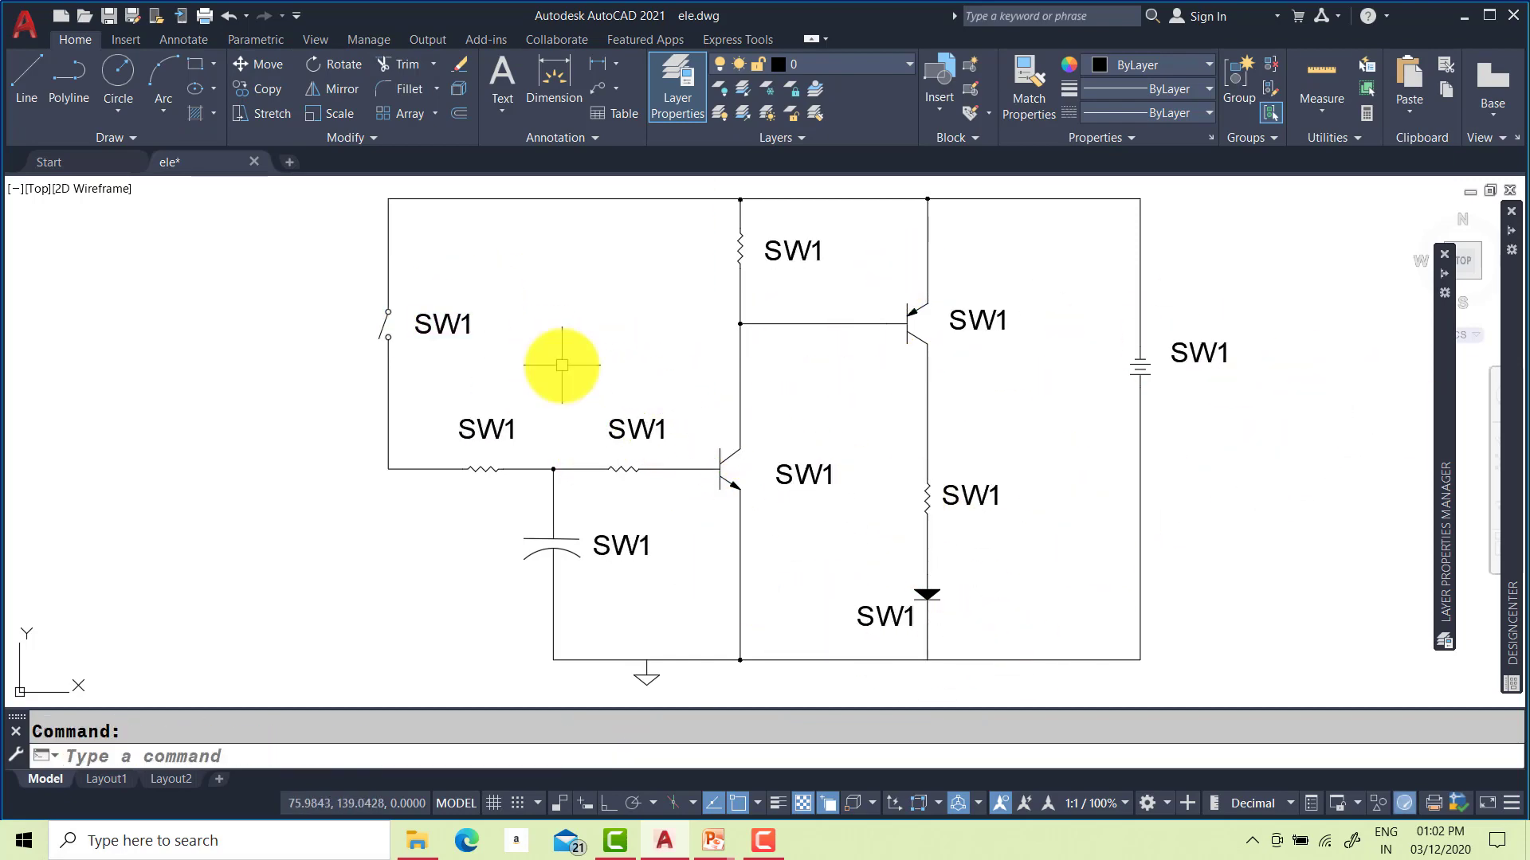
# Edit the copied labels at the four resistors to read R1, R2, R3 and R4
pyautogui.write('ddedit')
pyautogui.press('Return')
pyautogui.write('R2')
pyautogui.scroll(-4, 697, 368)
pyautogui.click(793, 279)
pyautogui.write('R3')
pyautogui.click(907, 430)
pyautogui.write('R4')
# Relabel the capacitor C1, the lower transistor Q1, the battery BAT and the diode D1
pyautogui.click(687, 464)
pyautogui.write('C1')
pyautogui.click(803, 416)
pyautogui.write('Q1')
pyautogui.click(1048, 341)
pyautogui.write('BAT')
pyautogui.click(853, 505)
pyautogui.write('D1')
pyautogui.press('Escape')
pyautogui.write('z e')
pyautogui.press('Escape')
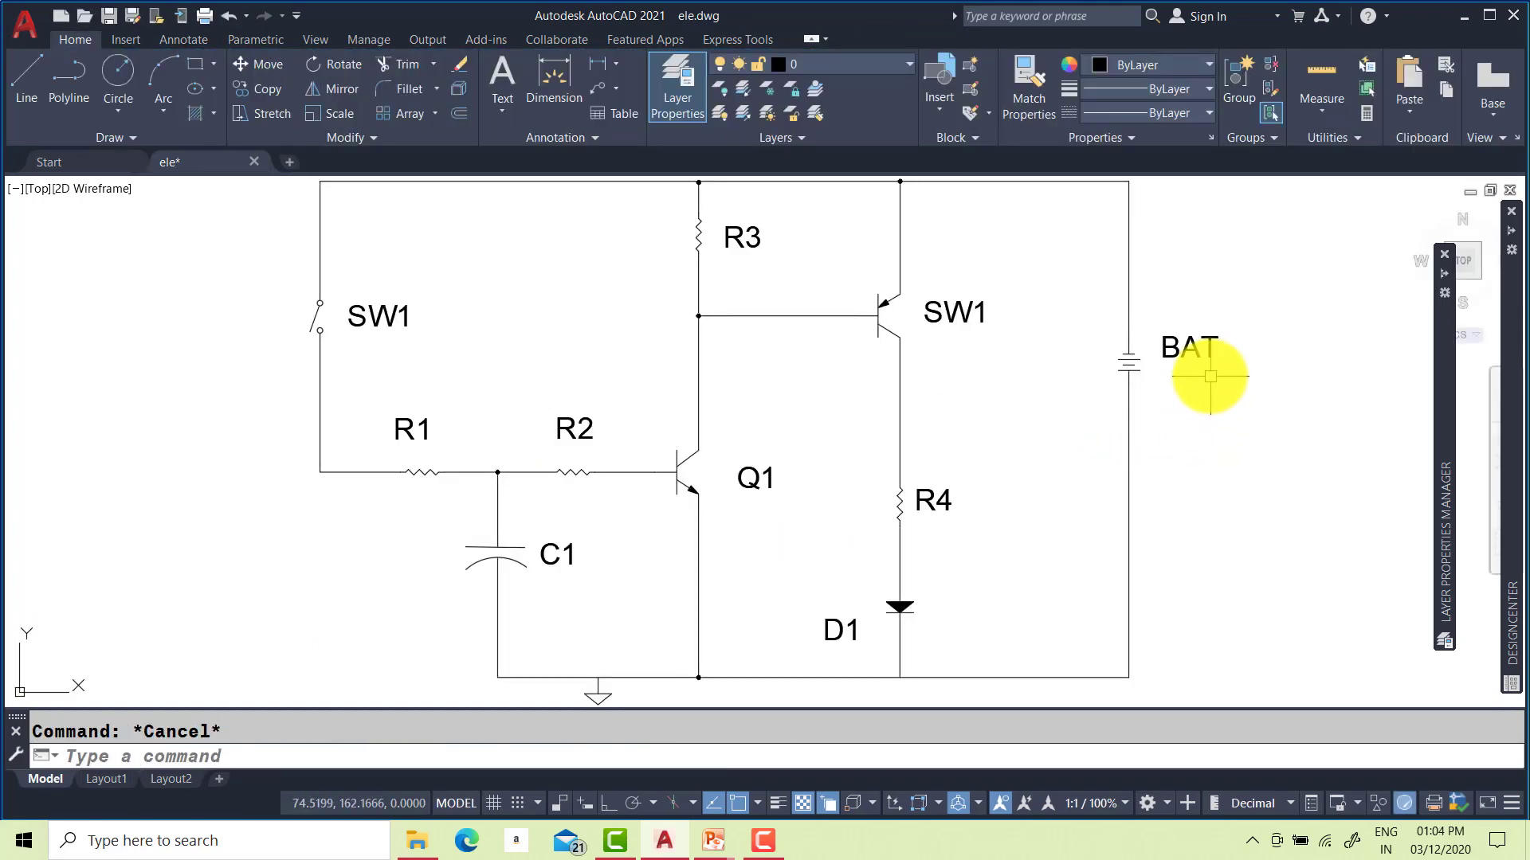
# Move all component name labels to the deatails layer and check the layer of the label beside the upper transistor
pyautogui.click(1185, 347)
pyautogui.click(955, 315)
pyautogui.click(741, 235)
pyautogui.click(373, 315)
pyautogui.click(410, 430)
pyautogui.click(575, 431)
pyautogui.click(555, 550)
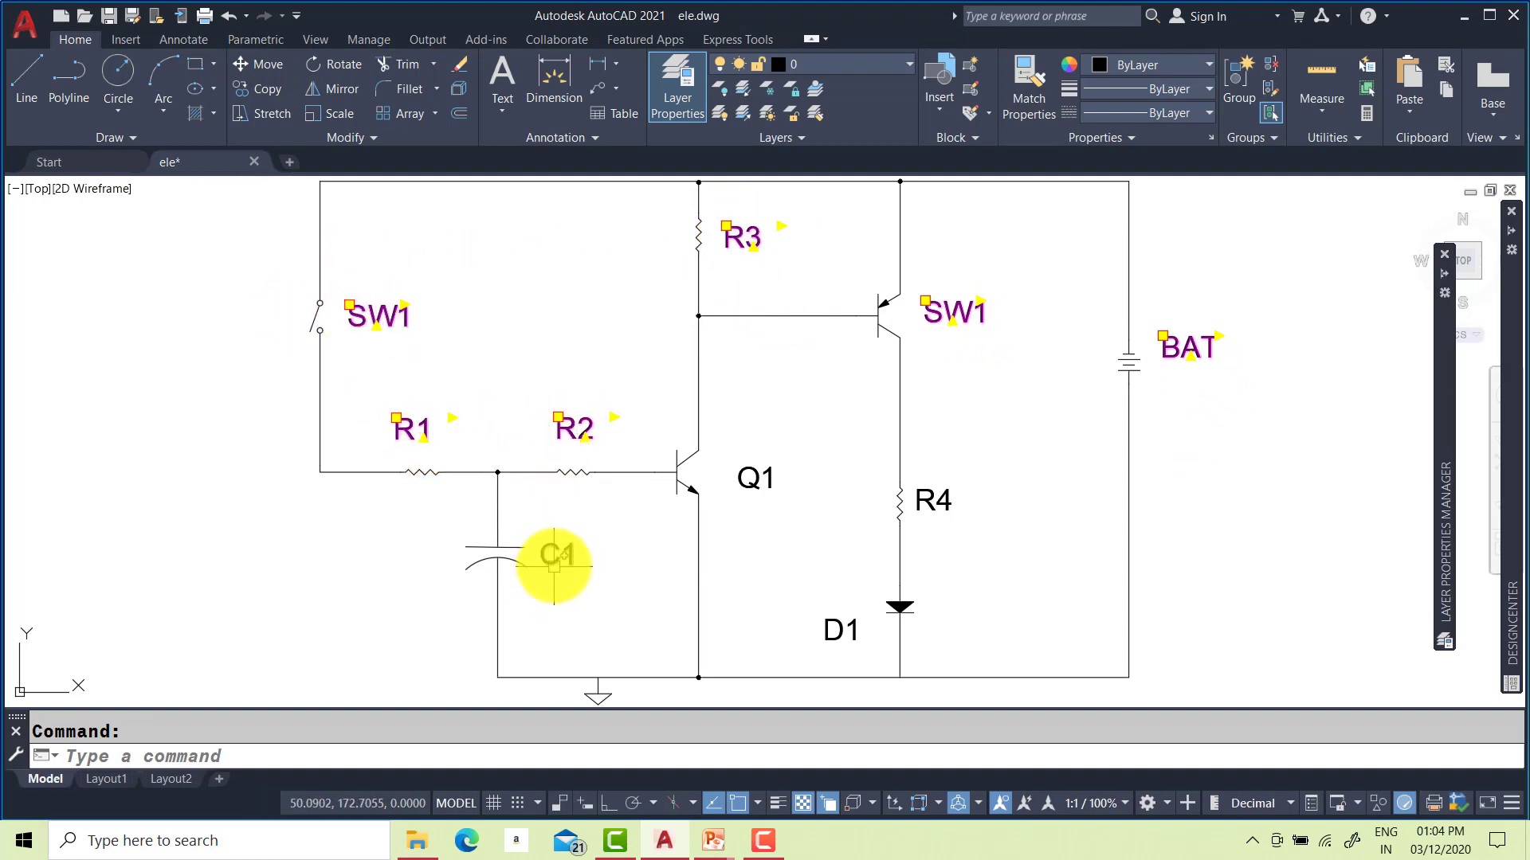
pyautogui.click(782, 504)
pyautogui.click(735, 446)
pyautogui.click(964, 536)
pyautogui.click(925, 460)
pyautogui.click(828, 625)
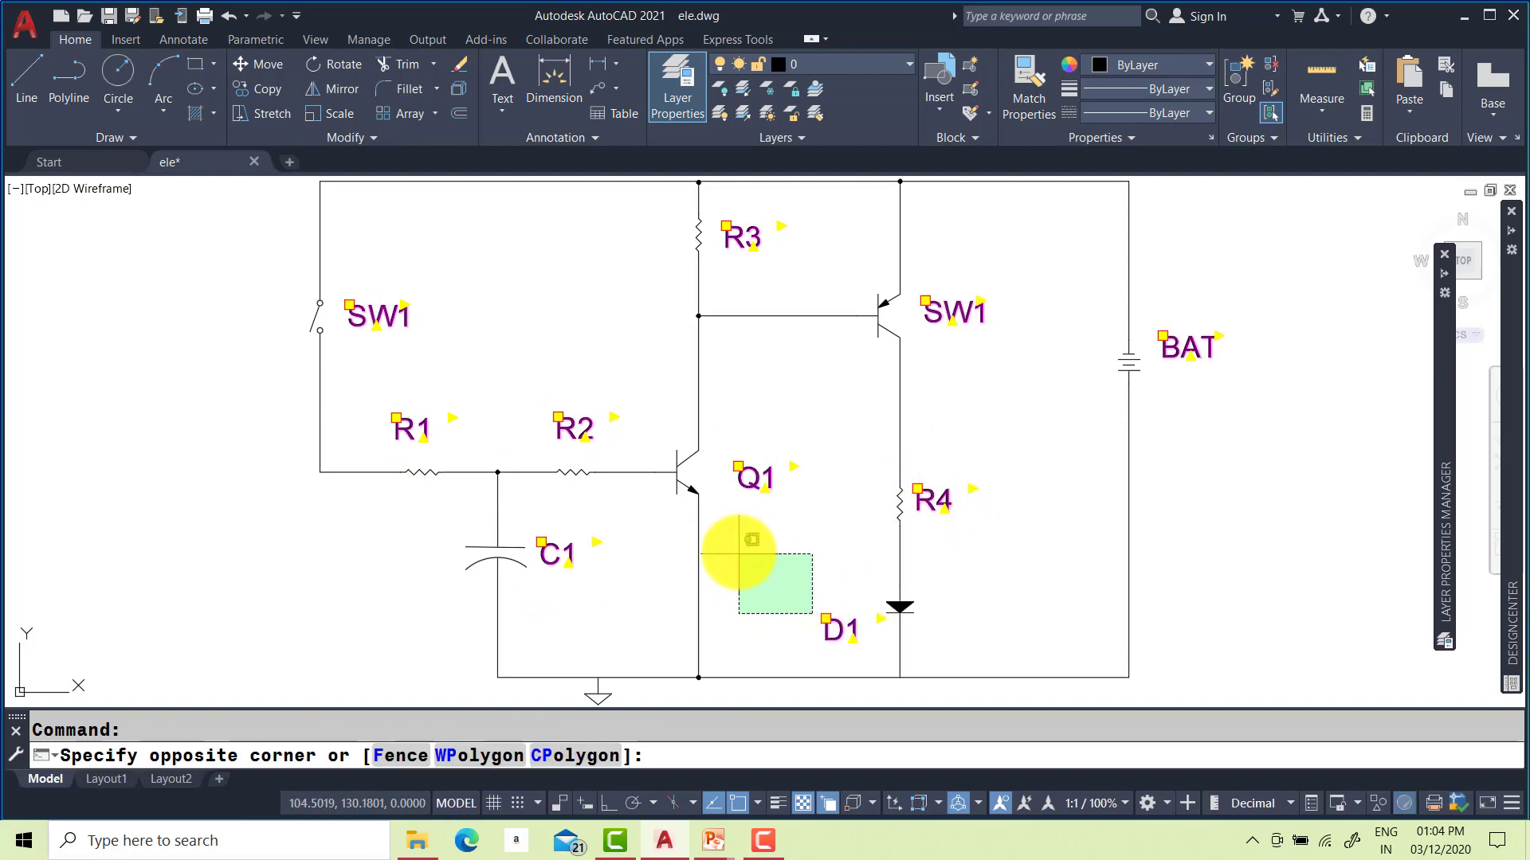
pyautogui.click(738, 547)
pyautogui.click(862, 62)
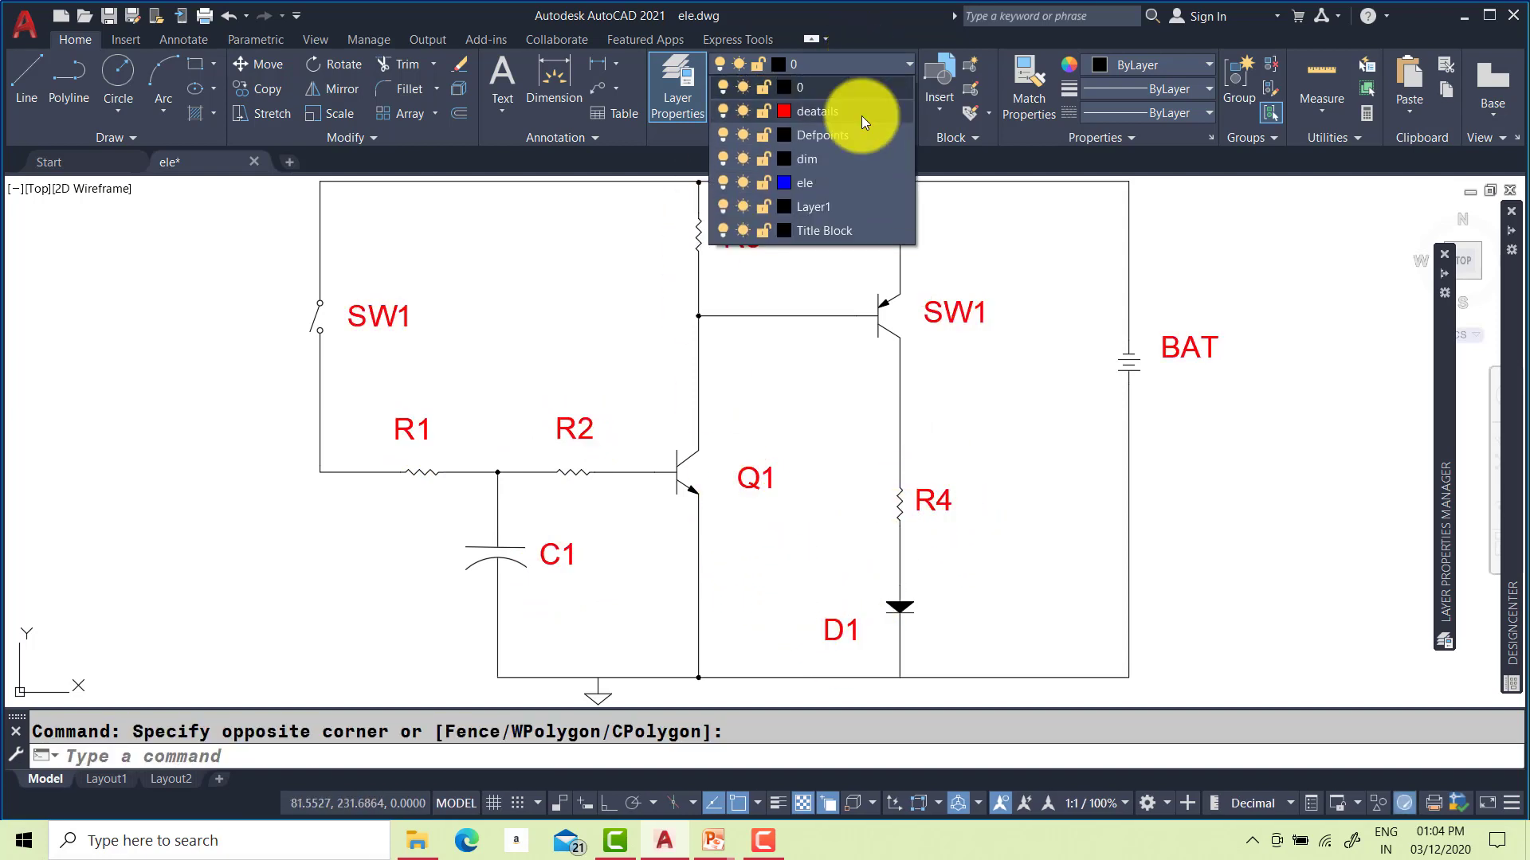
pyautogui.click(862, 117)
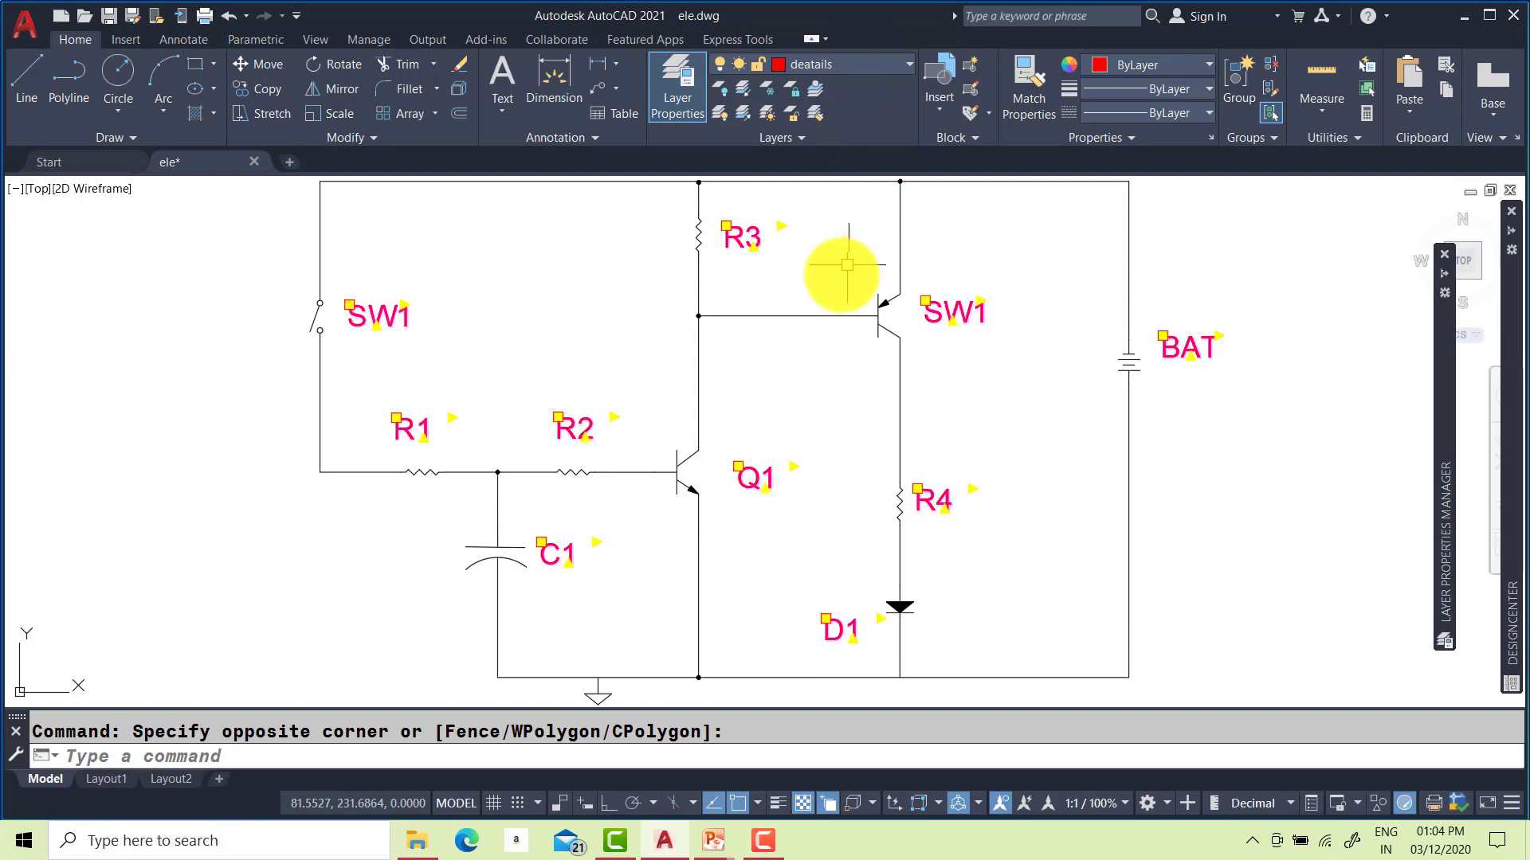
pyautogui.press('Escape')
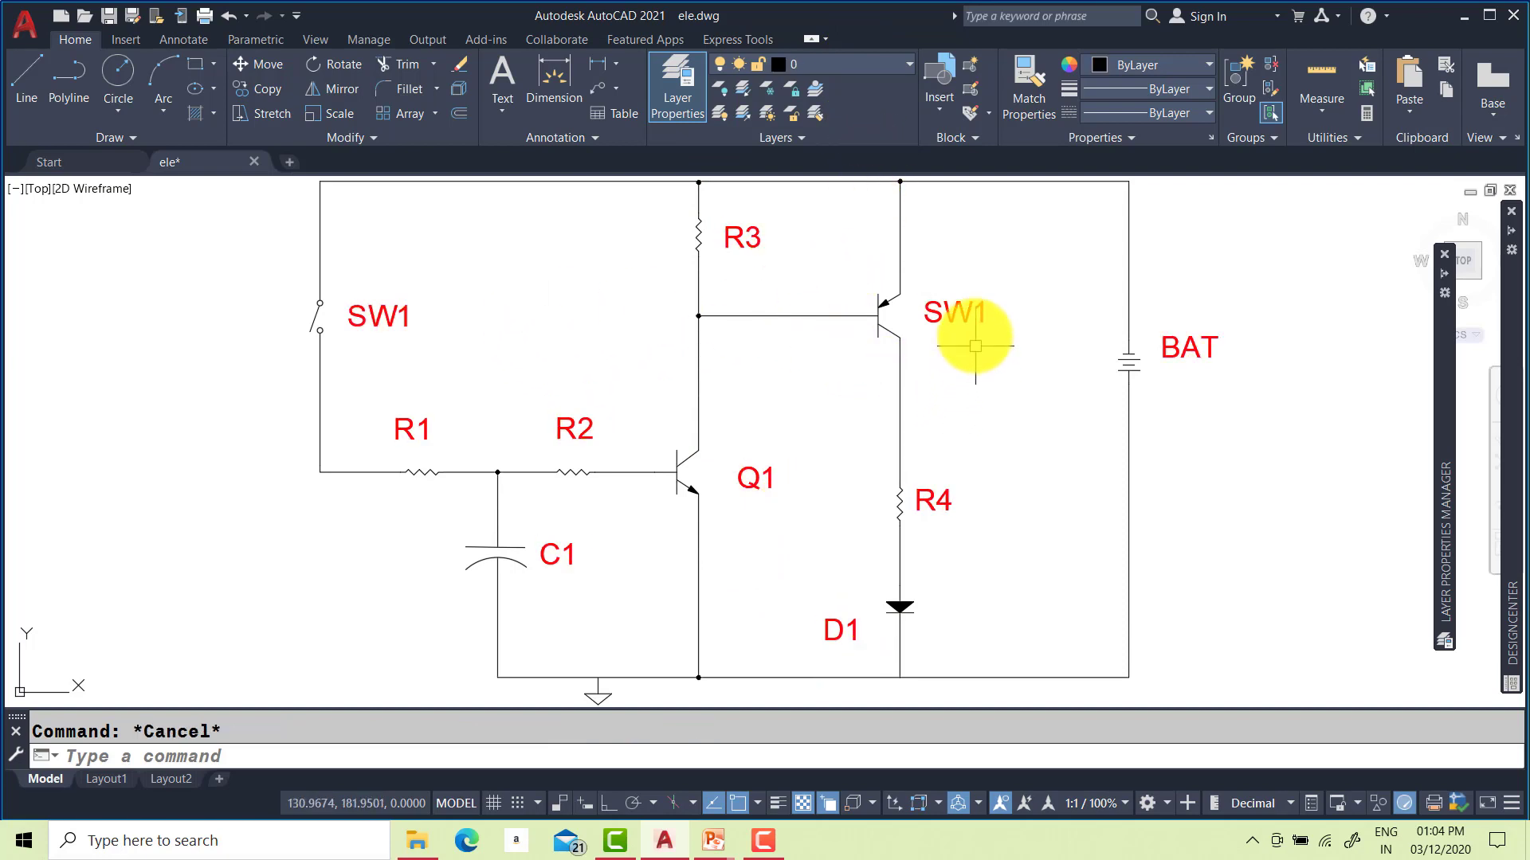
pyautogui.click(968, 321)
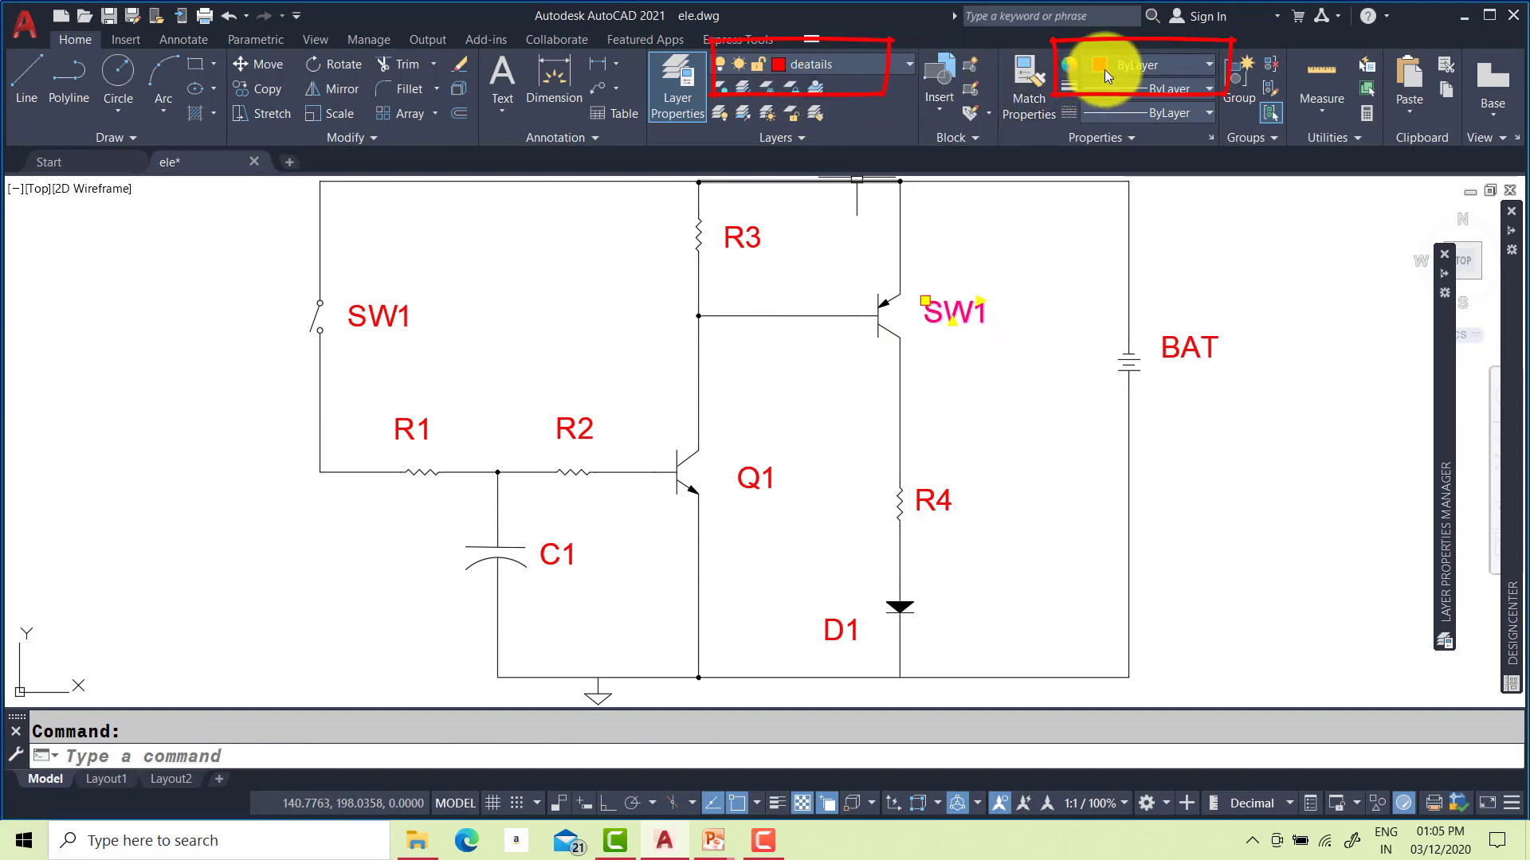
pyautogui.press('Escape')
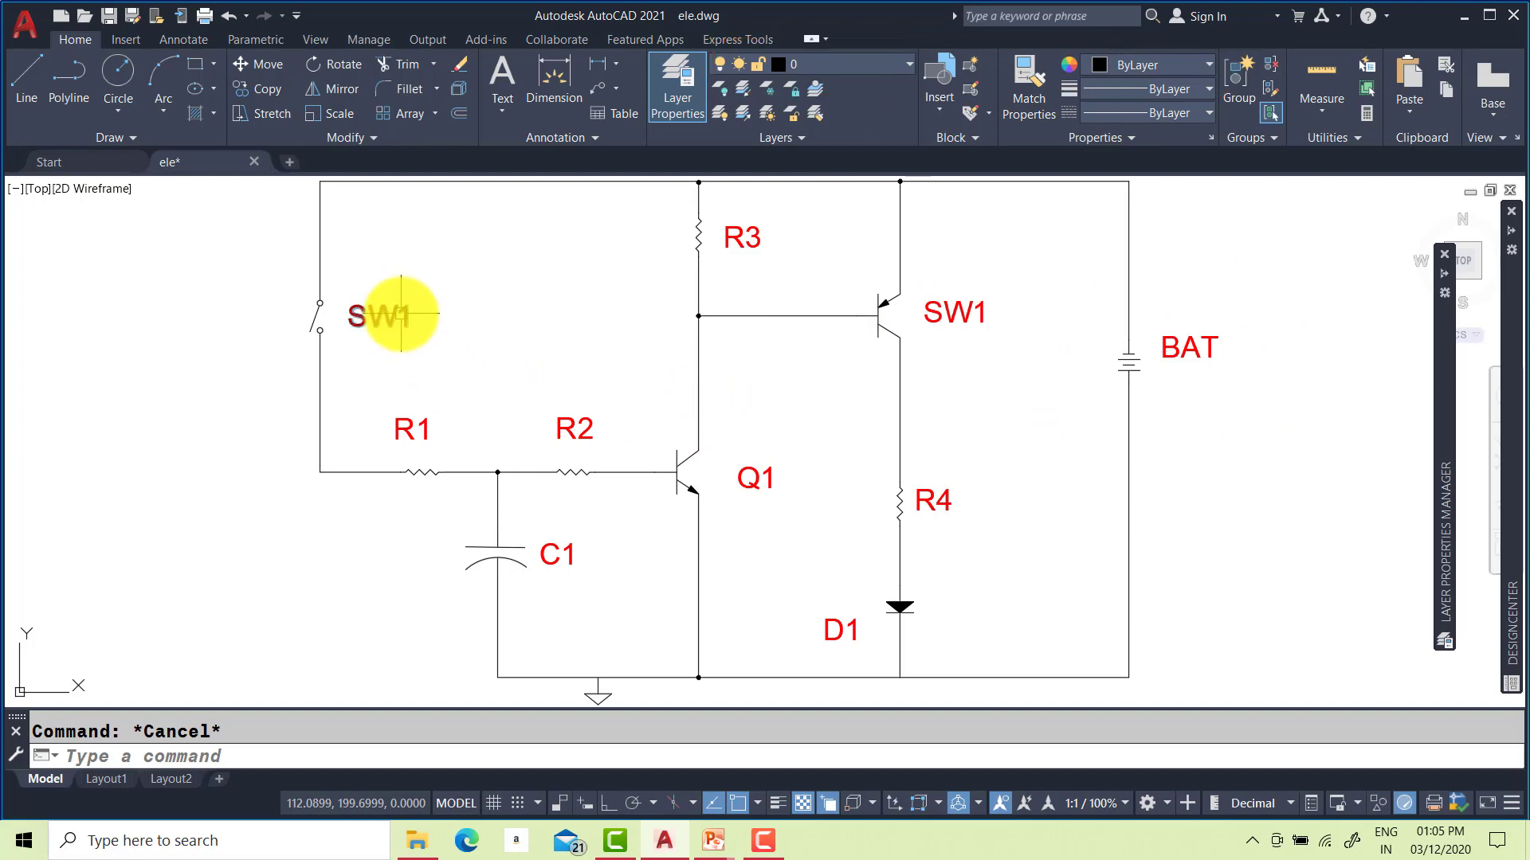
# Create a layer named confi with the colour blue and make it current
pyautogui.click(668, 119)
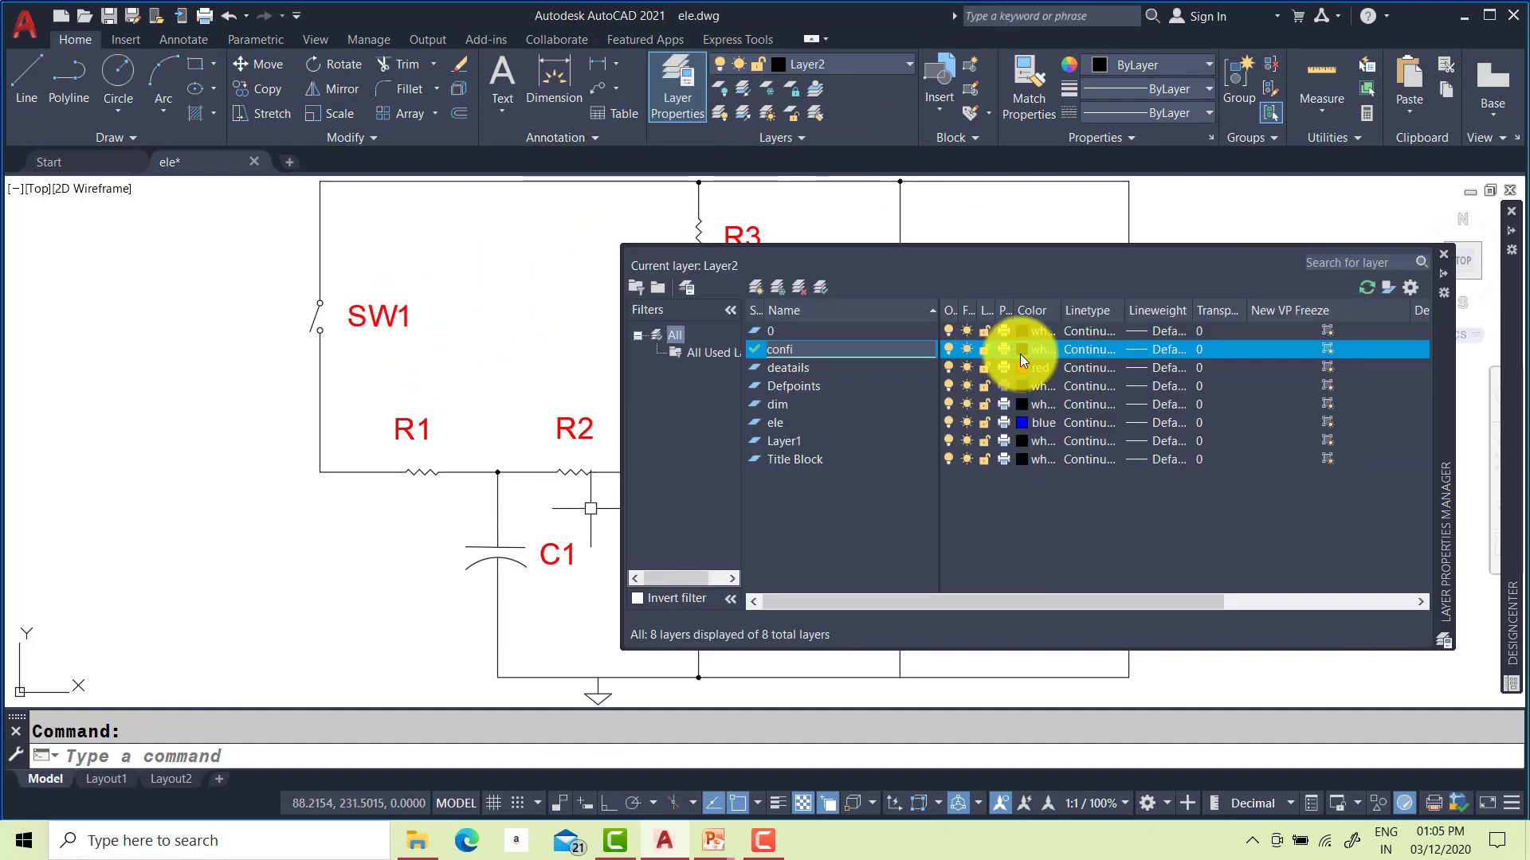
pyautogui.click(1021, 350)
pyautogui.click(676, 457)
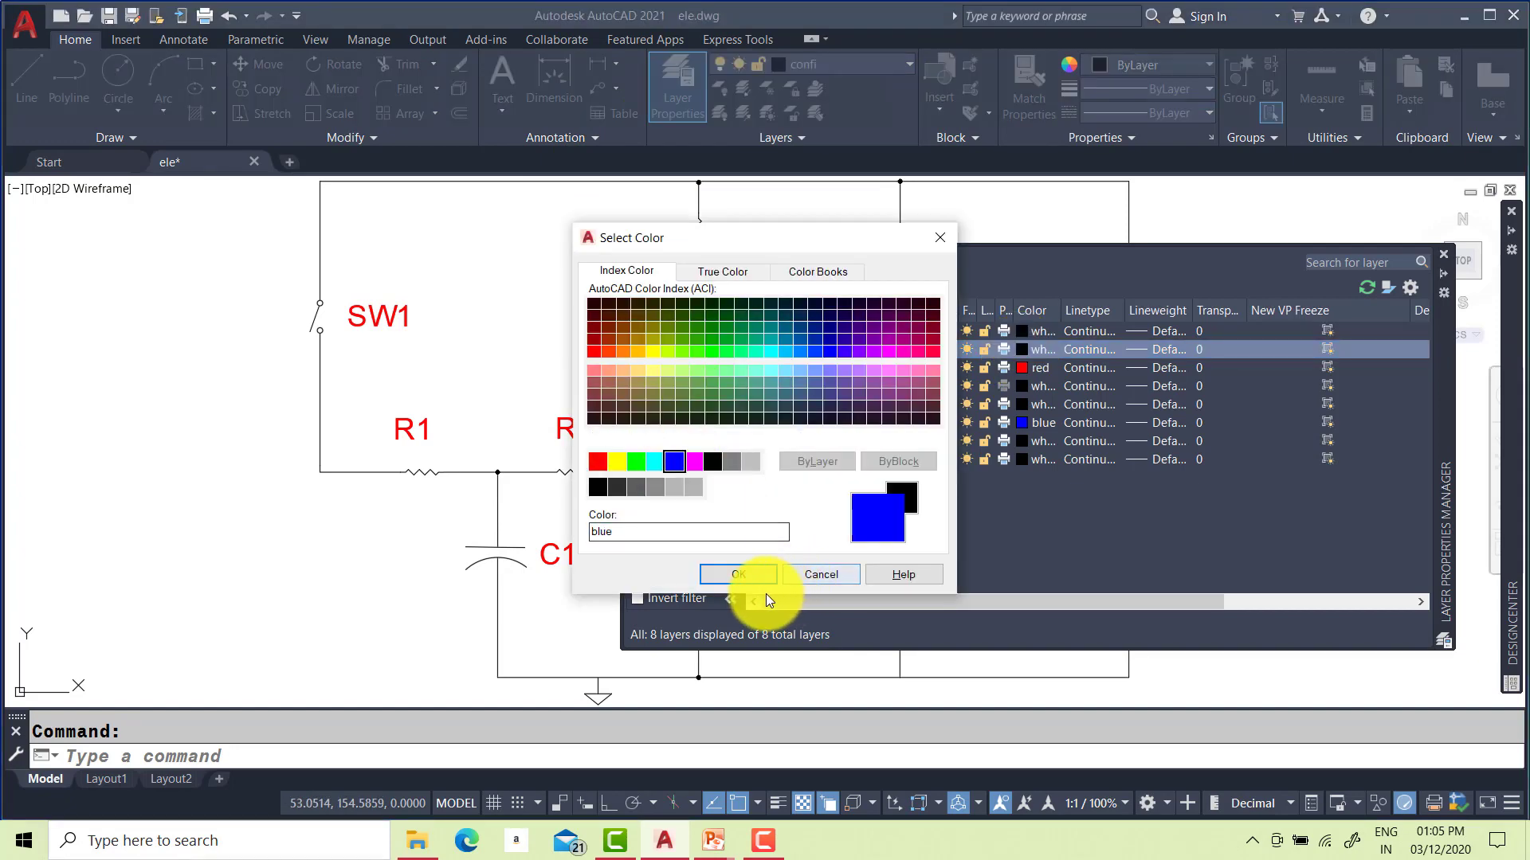
pyautogui.click(724, 573)
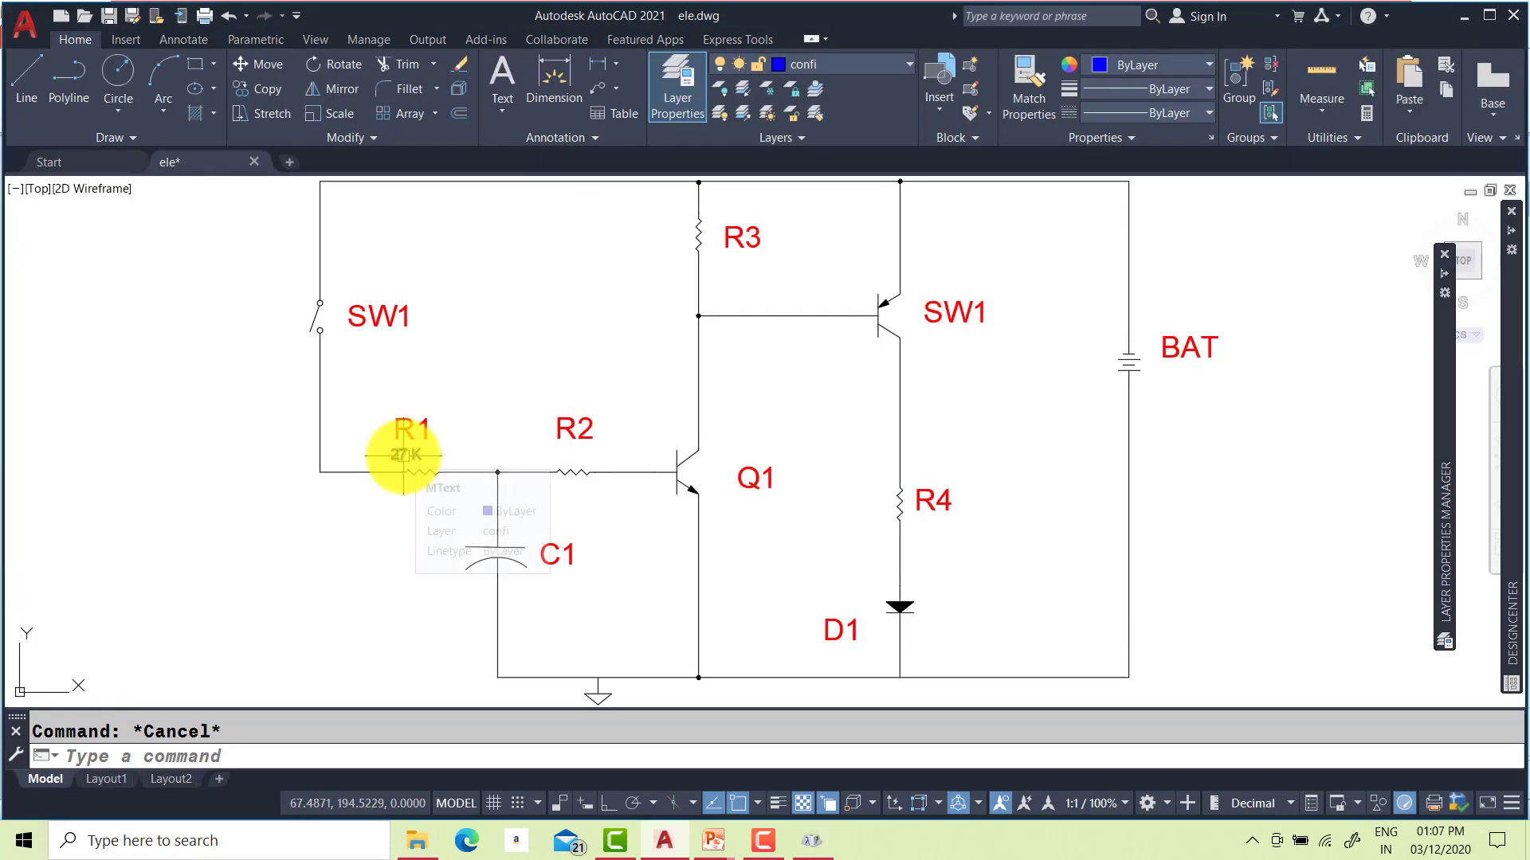
pyautogui.click(841, 62)
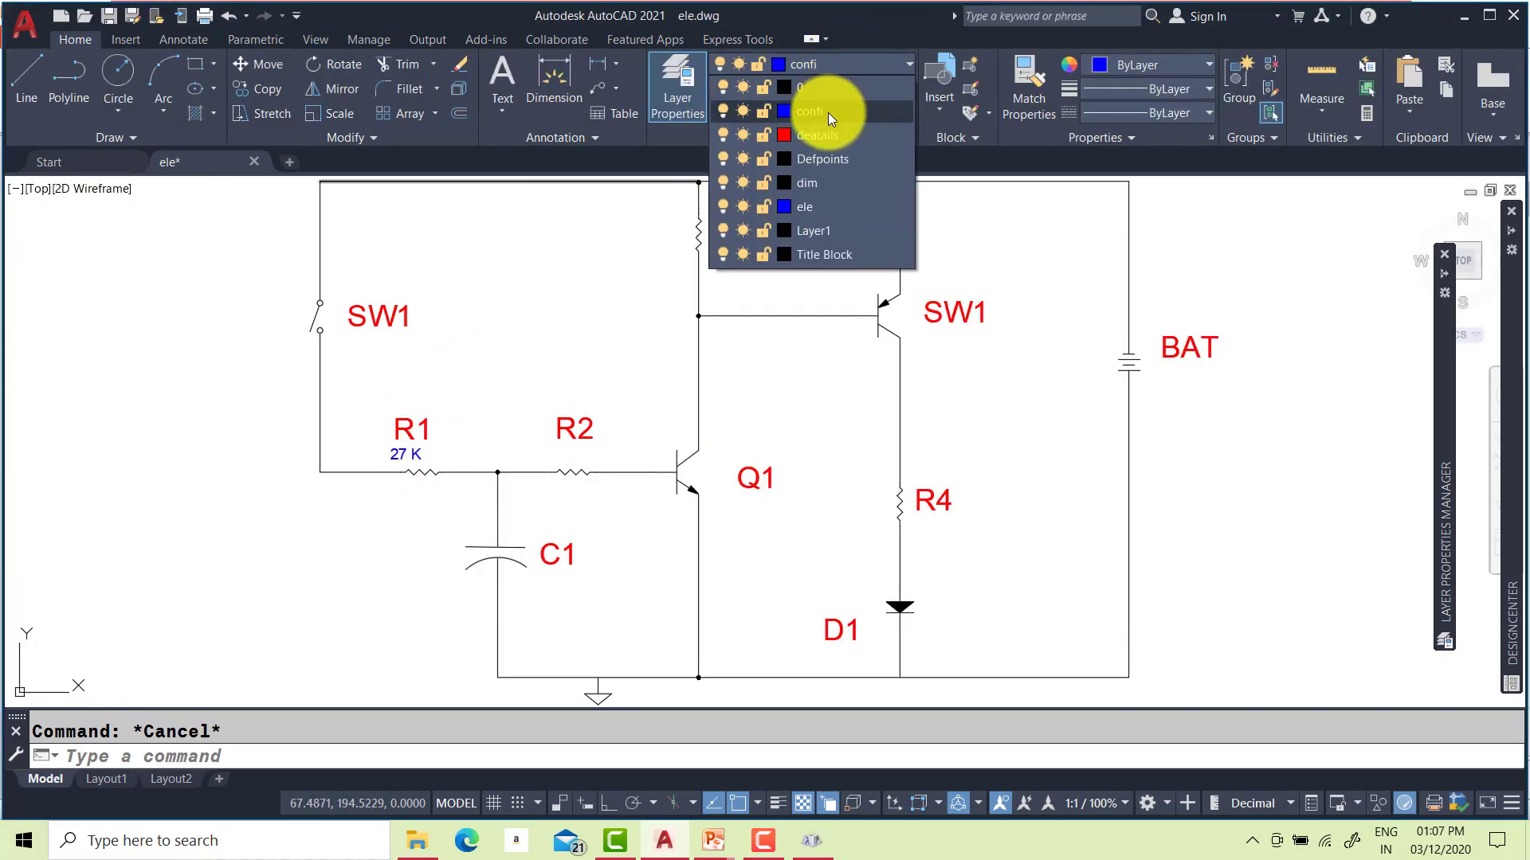
pyautogui.click(828, 113)
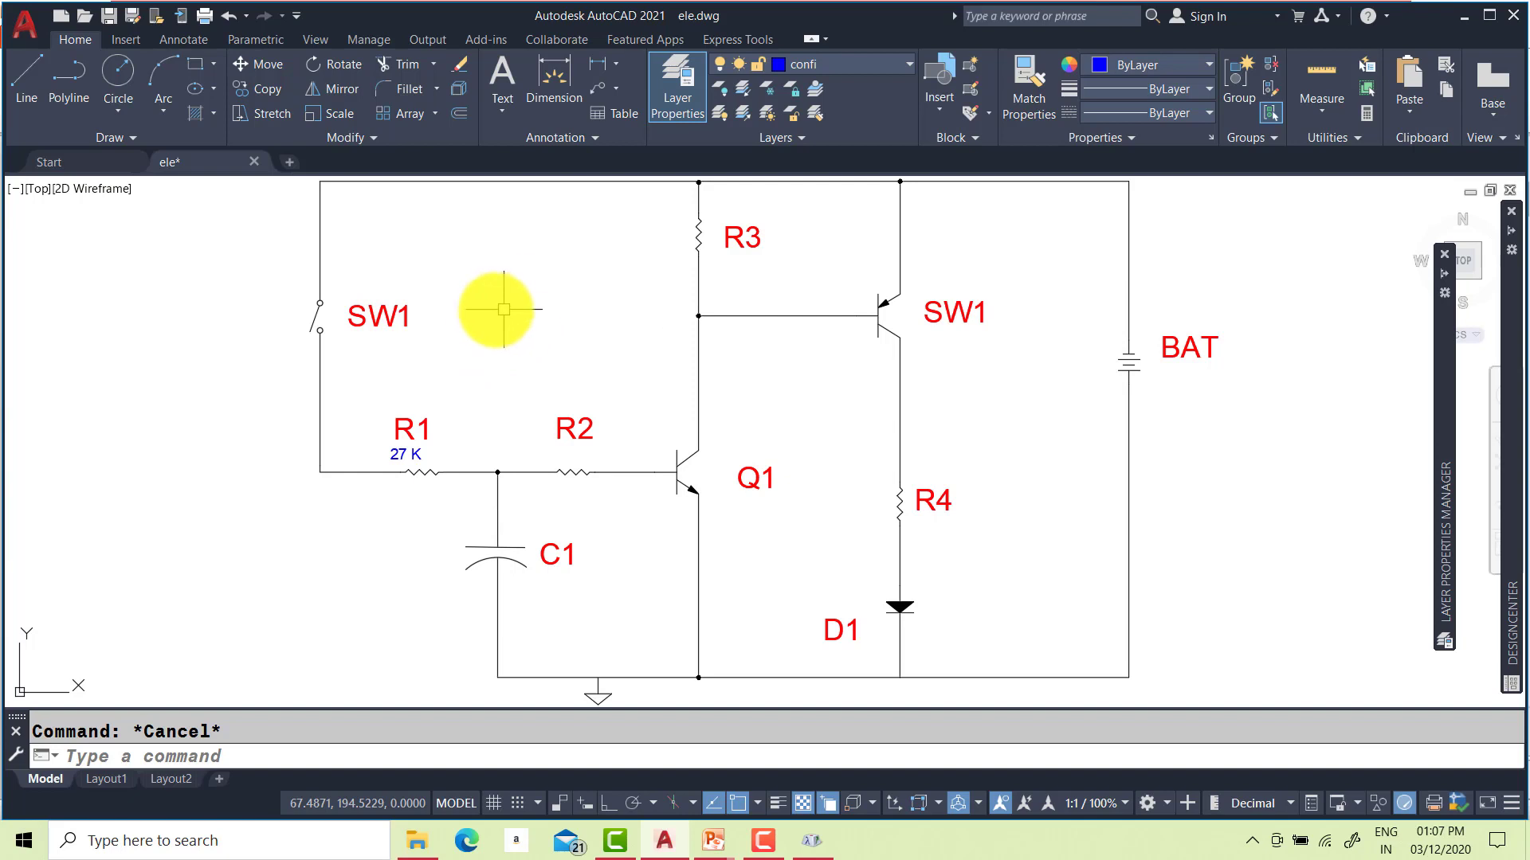
# Append the Ω symbol from the Arial character map to the 27 K value text under R1
pyautogui.doubleClick(465, 457)
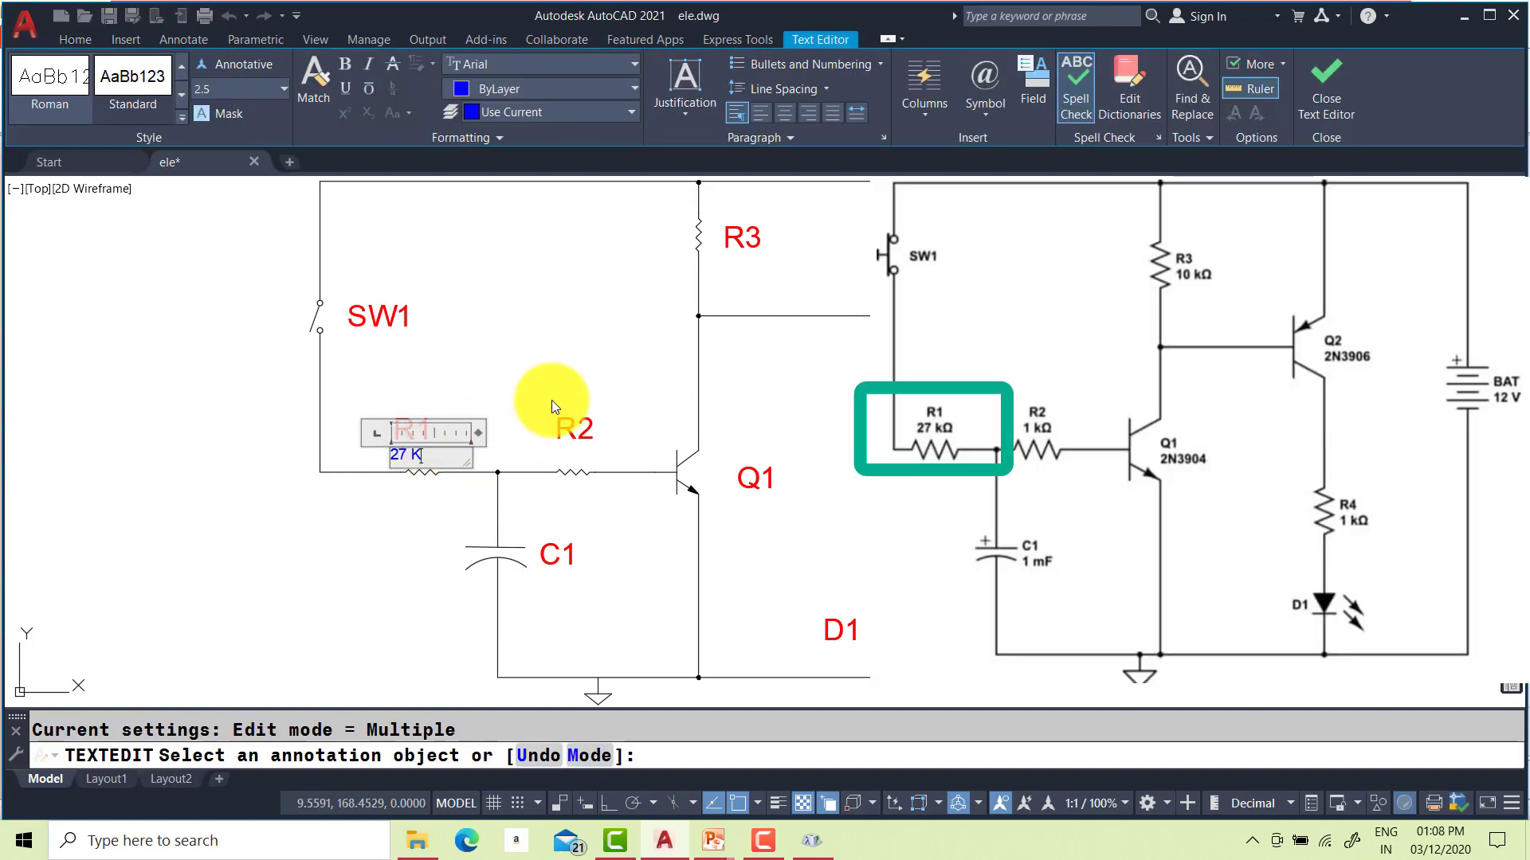
pyautogui.click(993, 120)
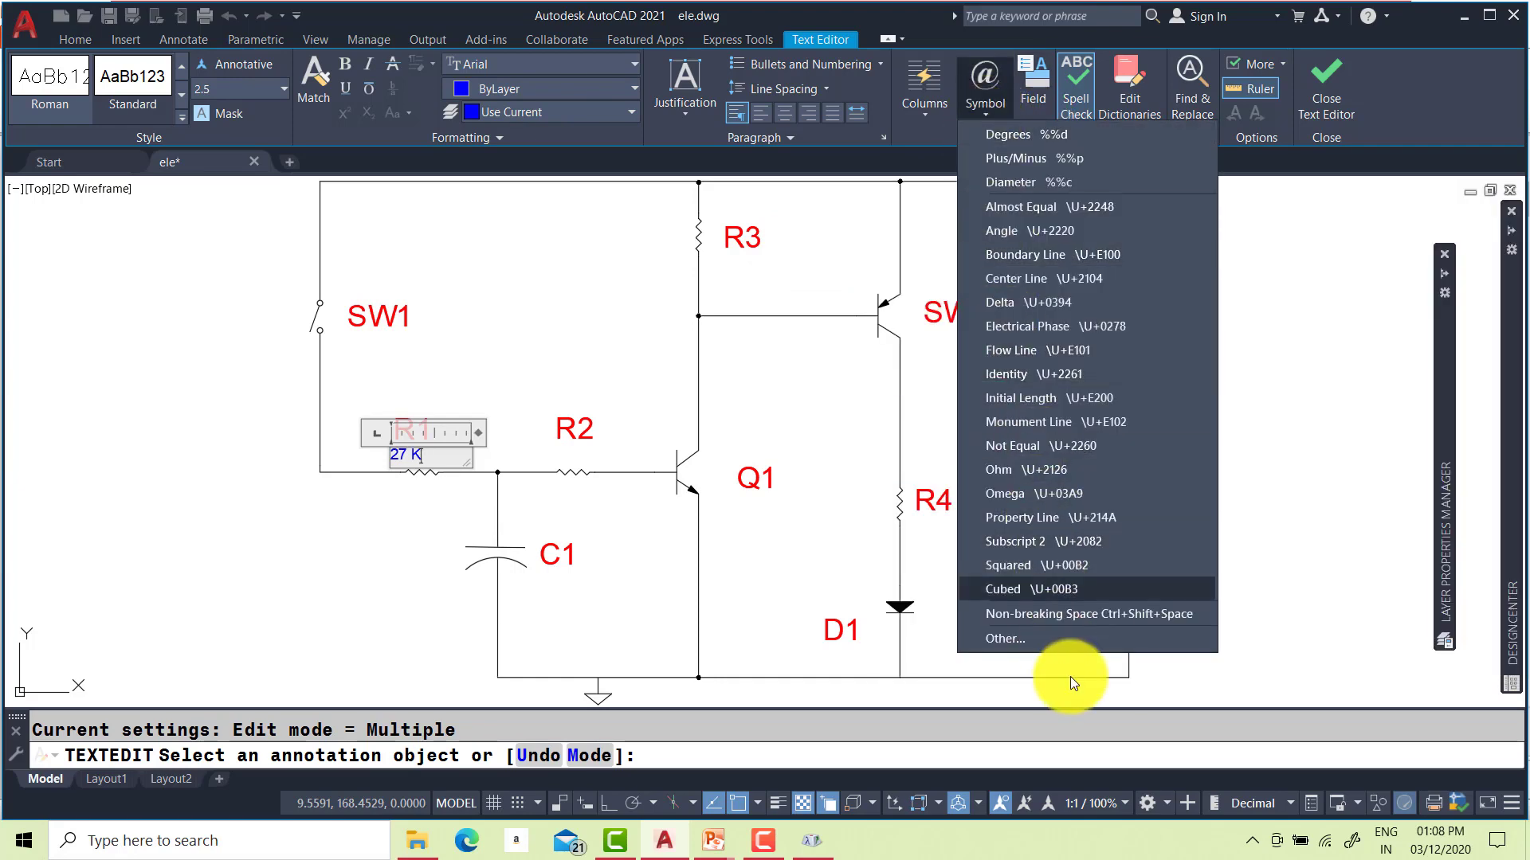
pyautogui.click(1028, 640)
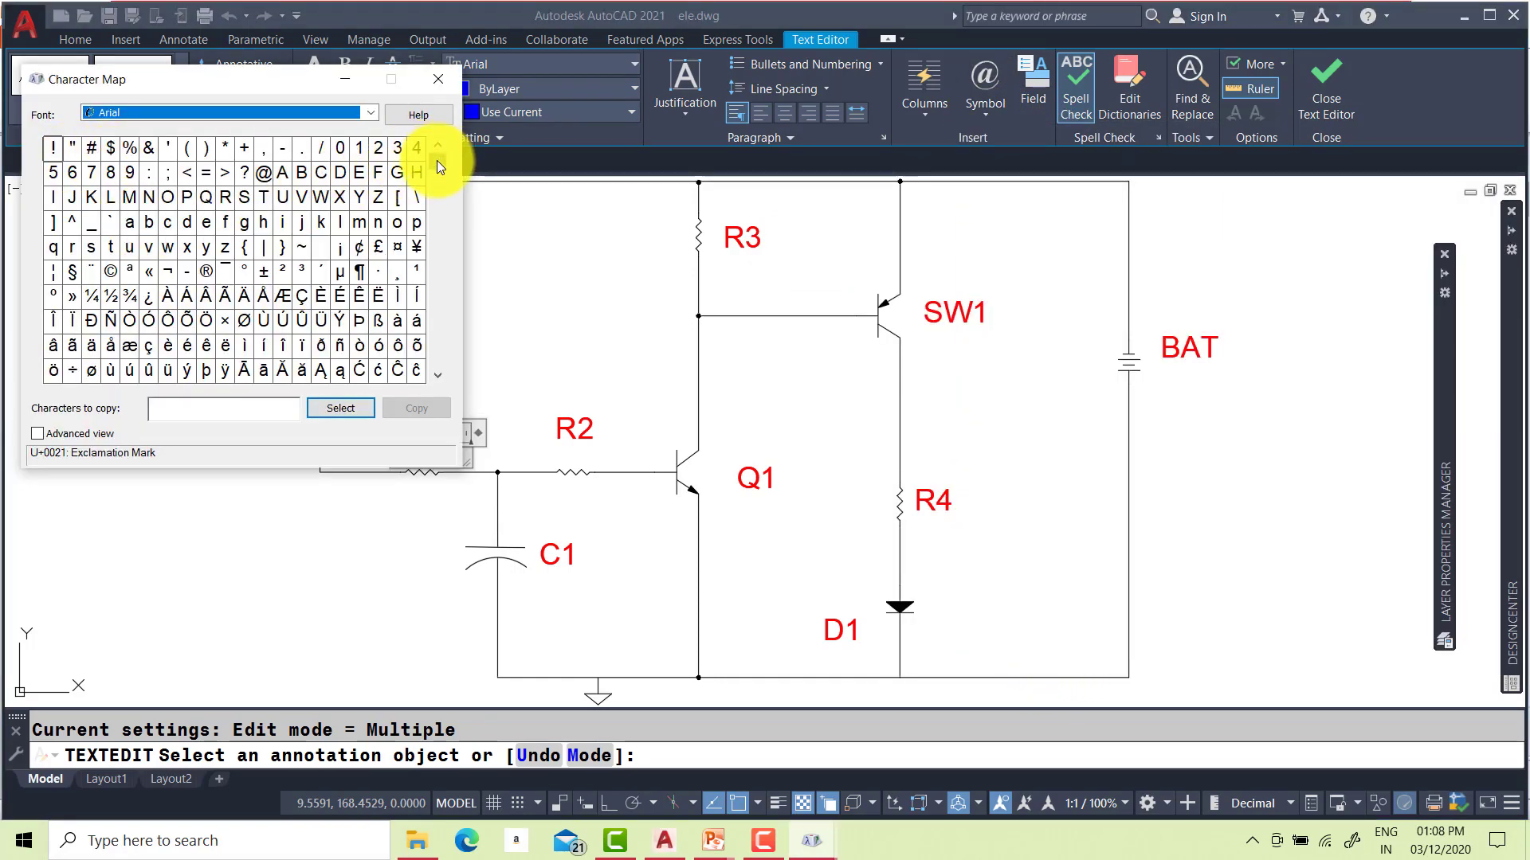
pyautogui.moveTo(437, 157); pyautogui.dragTo(437, 203)
pyautogui.doubleClick(89, 324)
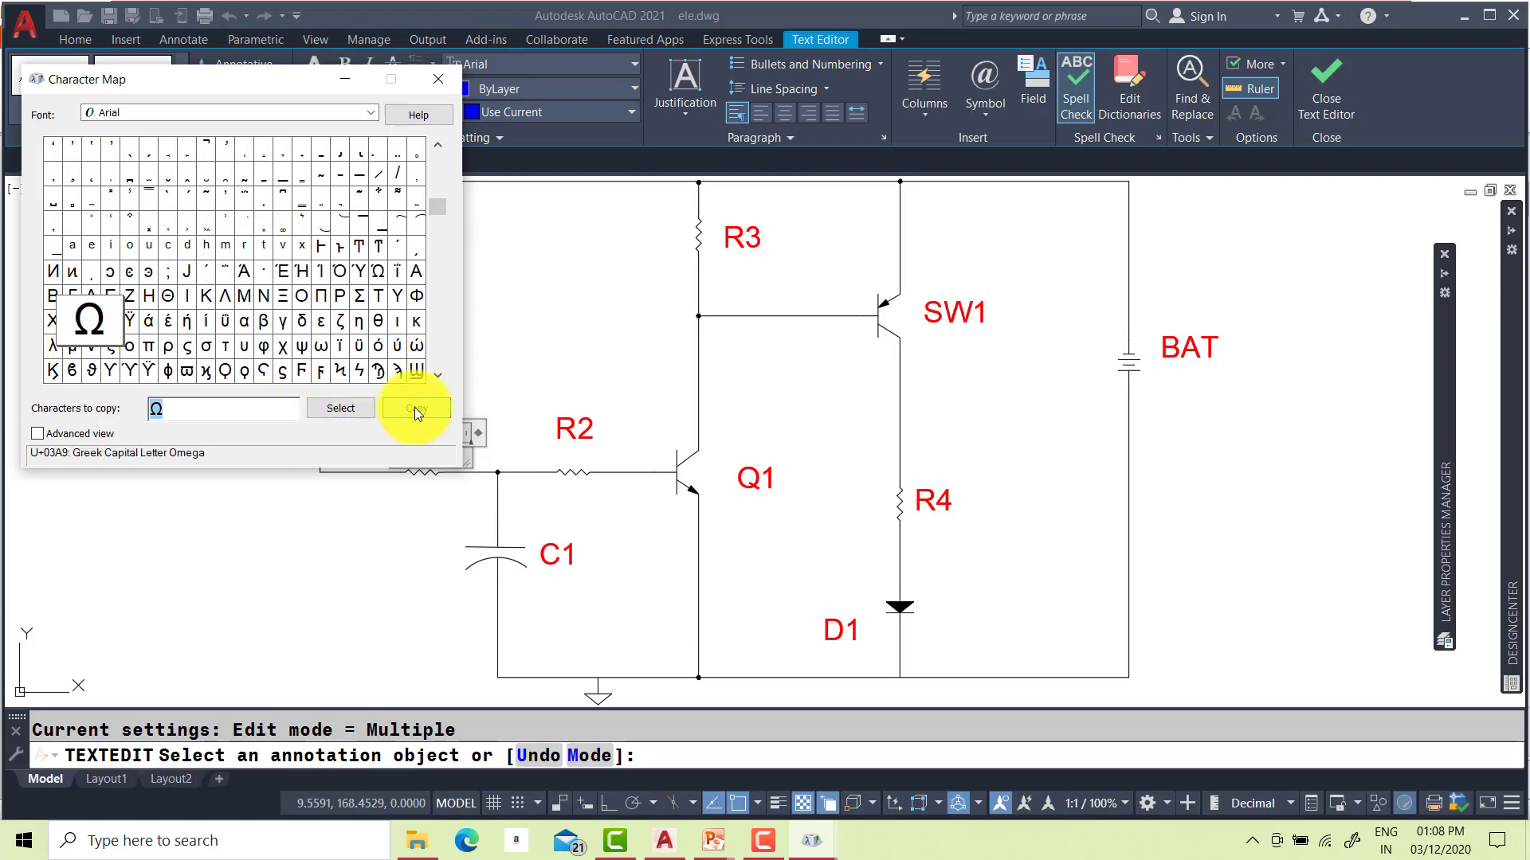
pyautogui.click(415, 408)
pyautogui.click(481, 465)
pyautogui.write('Ω')
pyautogui.click(446, 489)
pyautogui.press('Escape')
# Copy the 27 KΩ value text under the R2, R3 and R4 labels
pyautogui.write('co')
pyautogui.press('Return')
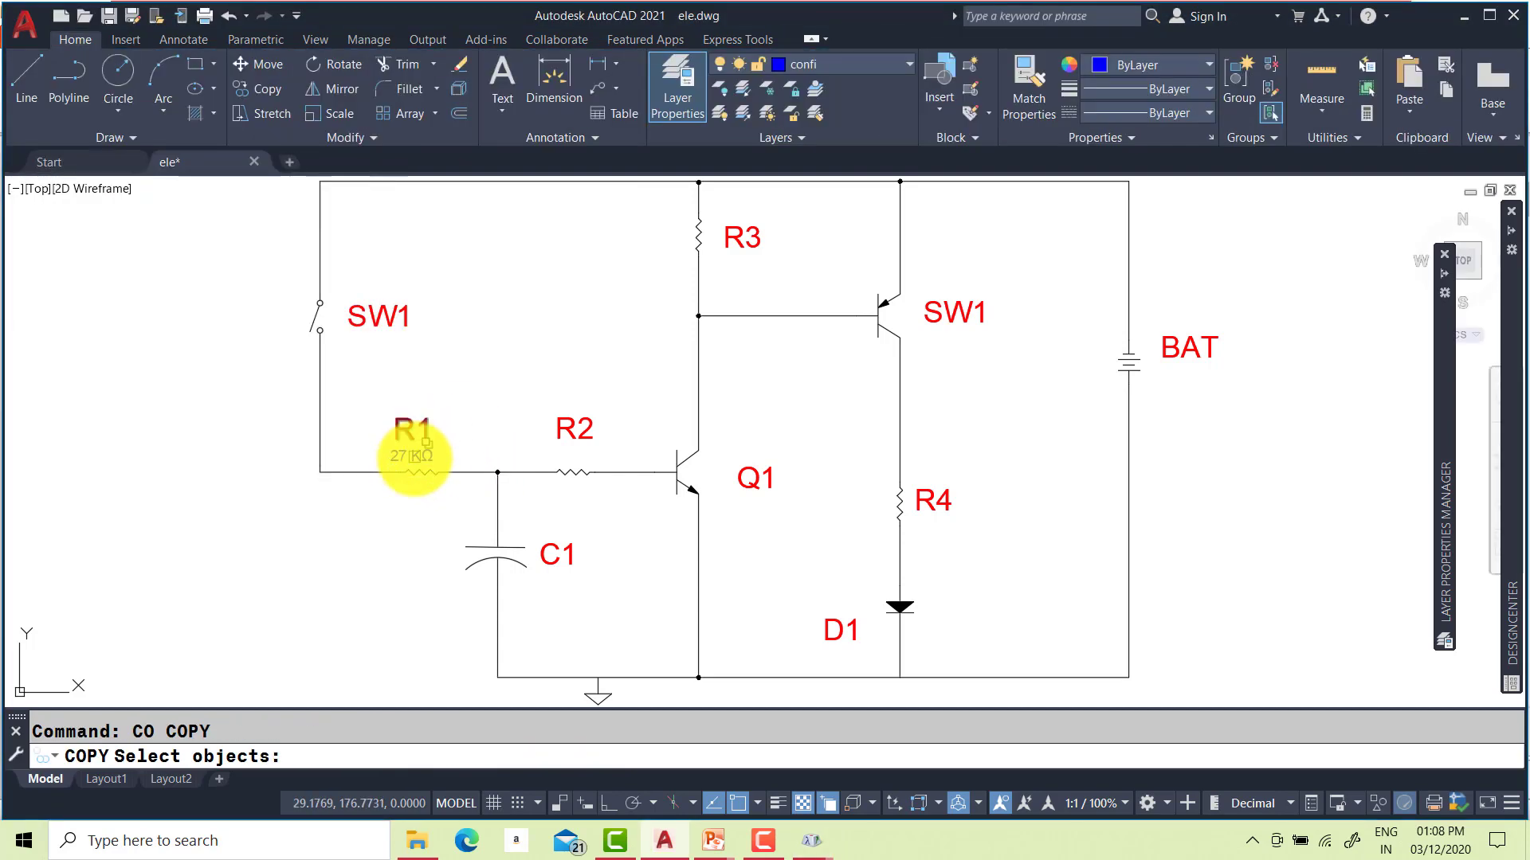
pyautogui.click(405, 454)
pyautogui.press('Return')
pyautogui.click(357, 515)
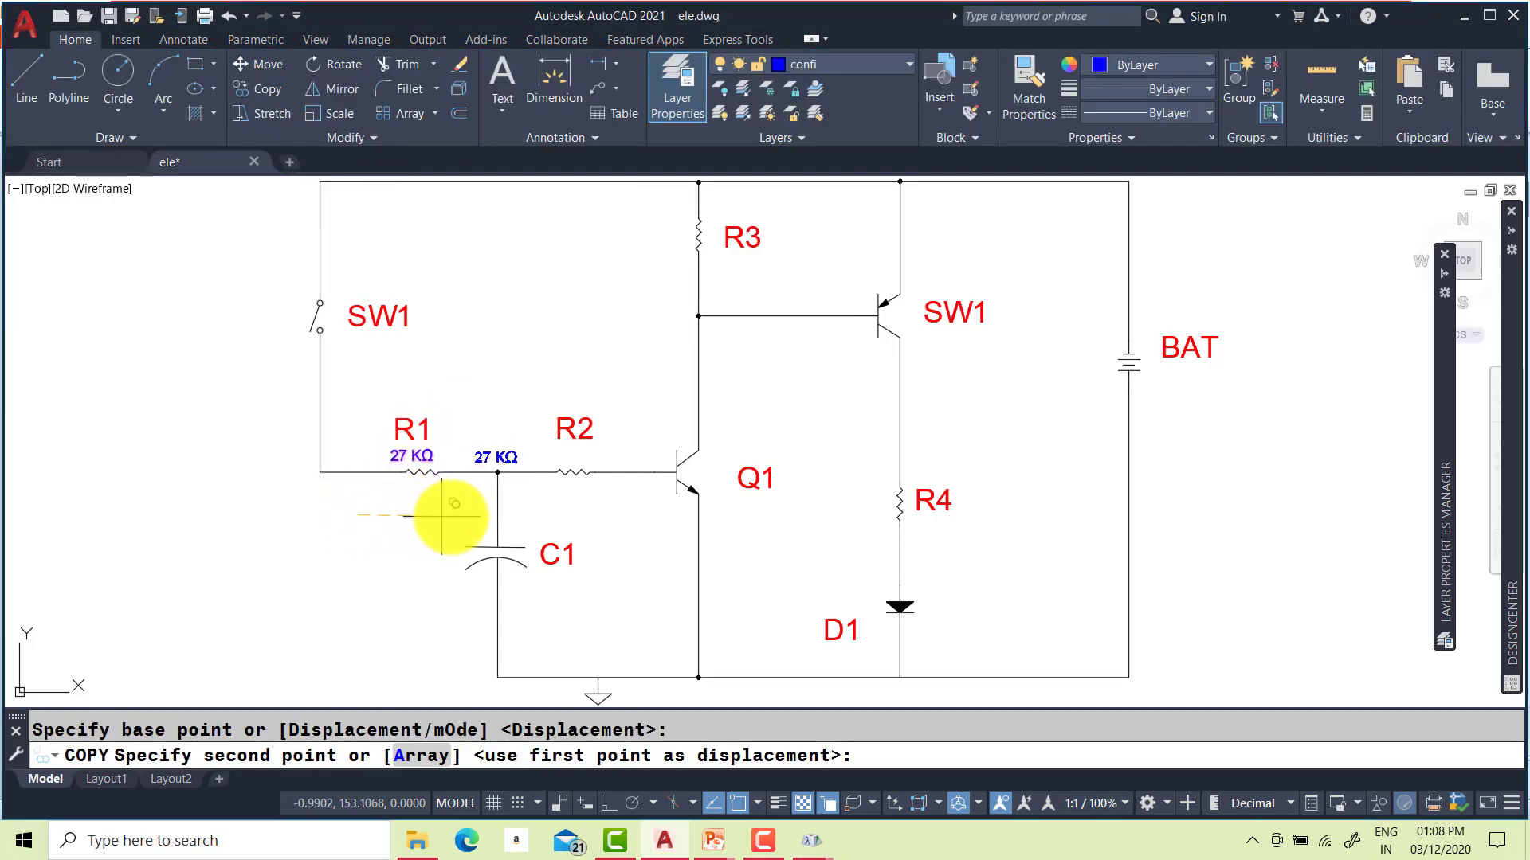
pyautogui.click(514, 517)
pyautogui.click(687, 325)
pyautogui.click(885, 586)
pyautogui.press('Return')
# Delete the 27 from R2's value text, then set R3's value to 10 KΩ and R4's to 1 KΩ
pyautogui.doubleClick(569, 456)
pyautogui.press('Delete')
pyautogui.press('Delete')
pyautogui.click(748, 263)
pyautogui.press('Delete')
pyautogui.press('Delete')
pyautogui.write('10')
pyautogui.click(940, 529)
pyautogui.write('1')
pyautogui.click(966, 581)
# Copy R4's 1 KΩ value text under the labels of the upper transistor, battery, Q1 and C1
pyautogui.click(993, 555)
pyautogui.click(1004, 374)
pyautogui.click(1241, 399)
pyautogui.click(823, 531)
pyautogui.click(624, 610)
pyautogui.press('Return')
# Change the upper transistor's value text to 2N3906 and the battery's to 12 V
pyautogui.doubleClick(956, 347)
pyautogui.moveTo(972, 344); pyautogui.dragTo(840, 339)
pyautogui.write('2N3906')
pyautogui.click(839, 339)
pyautogui.click(1191, 369)
pyautogui.write('12 V')
# Change Q1's value text to 2N3904 and C1's to 1mF
pyautogui.click(765, 503)
pyautogui.moveTo(747, 505); pyautogui.dragTo(811, 486)
pyautogui.write('2N3904')
pyautogui.click(812, 550)
pyautogui.click(575, 583)
pyautogui.moveTo(549, 583); pyautogui.dragTo(674, 553)
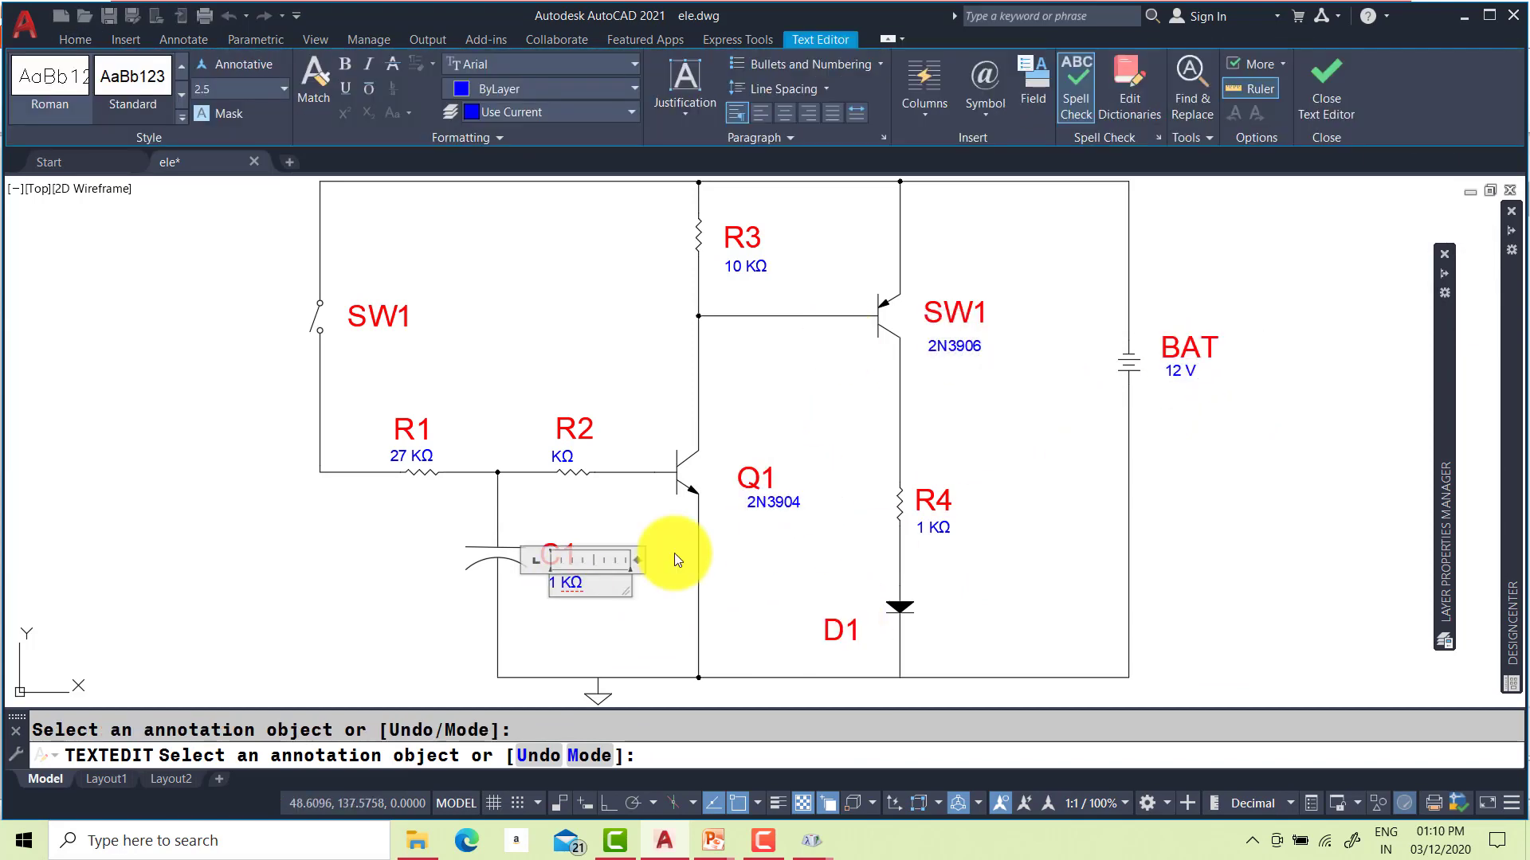
pyautogui.write('1mF')
pyautogui.click(674, 553)
pyautogui.press('Return')
# Add a + polarity mark as multiline text above the capacitor's upper plate
pyautogui.write('t')
pyautogui.press('Return')
pyautogui.click(443, 513)
pyautogui.click(444, 595)
pyautogui.press('Escape')
# Copy the + polarity mark from the capacitor to beside the battery's upper terminal
pyautogui.write('co')
pyautogui.press('Return')
pyautogui.click(473, 530)
pyautogui.press('Return')
pyautogui.click(475, 532)
pyautogui.click(1113, 343)
pyautogui.press('Escape')
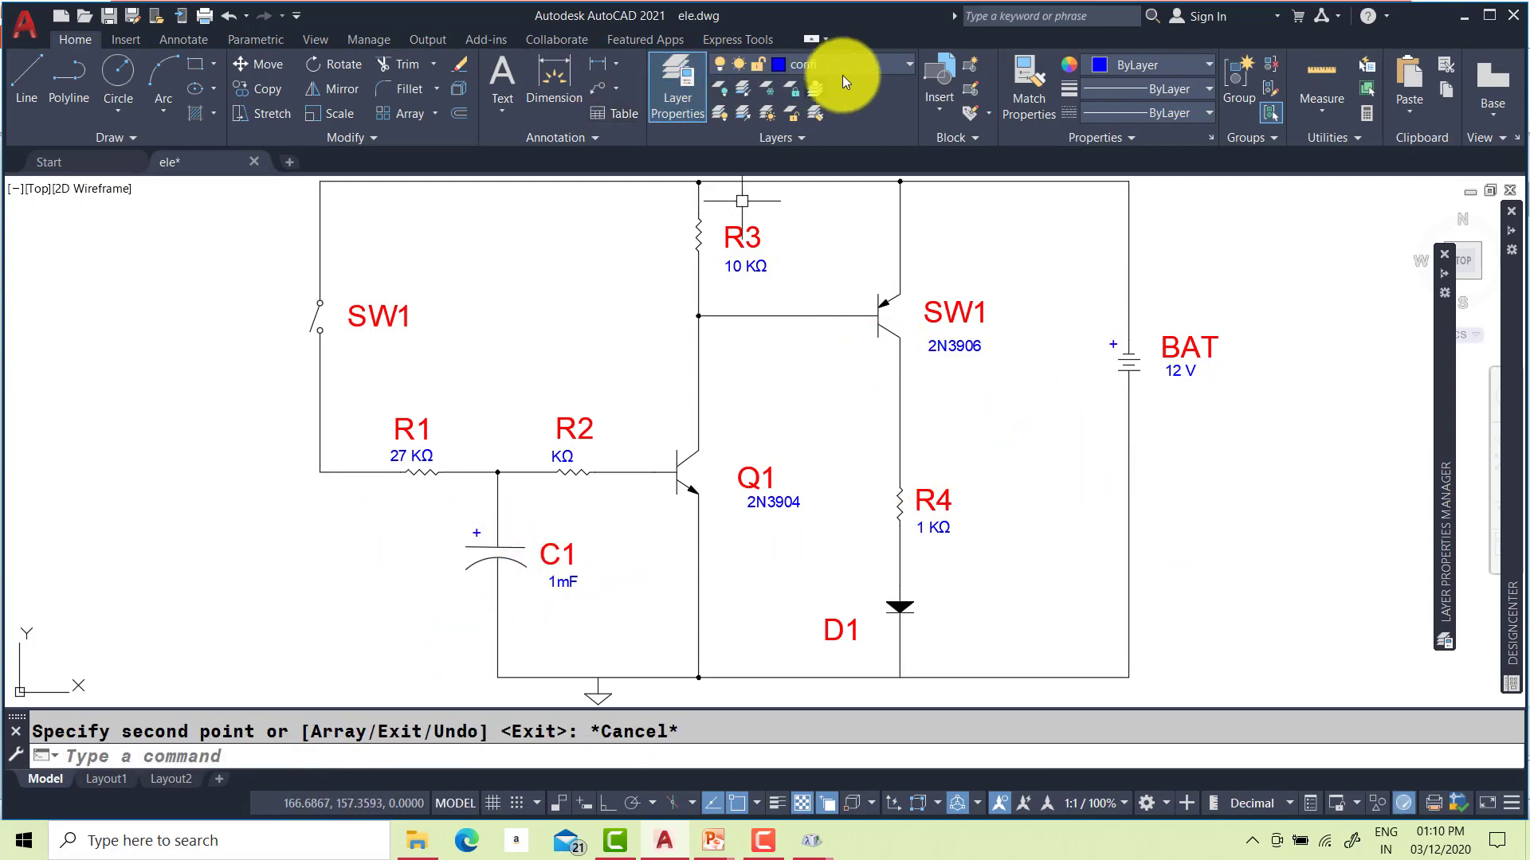
# Turn the current confi layer off and back on to test hiding the component values
pyautogui.click(863, 69)
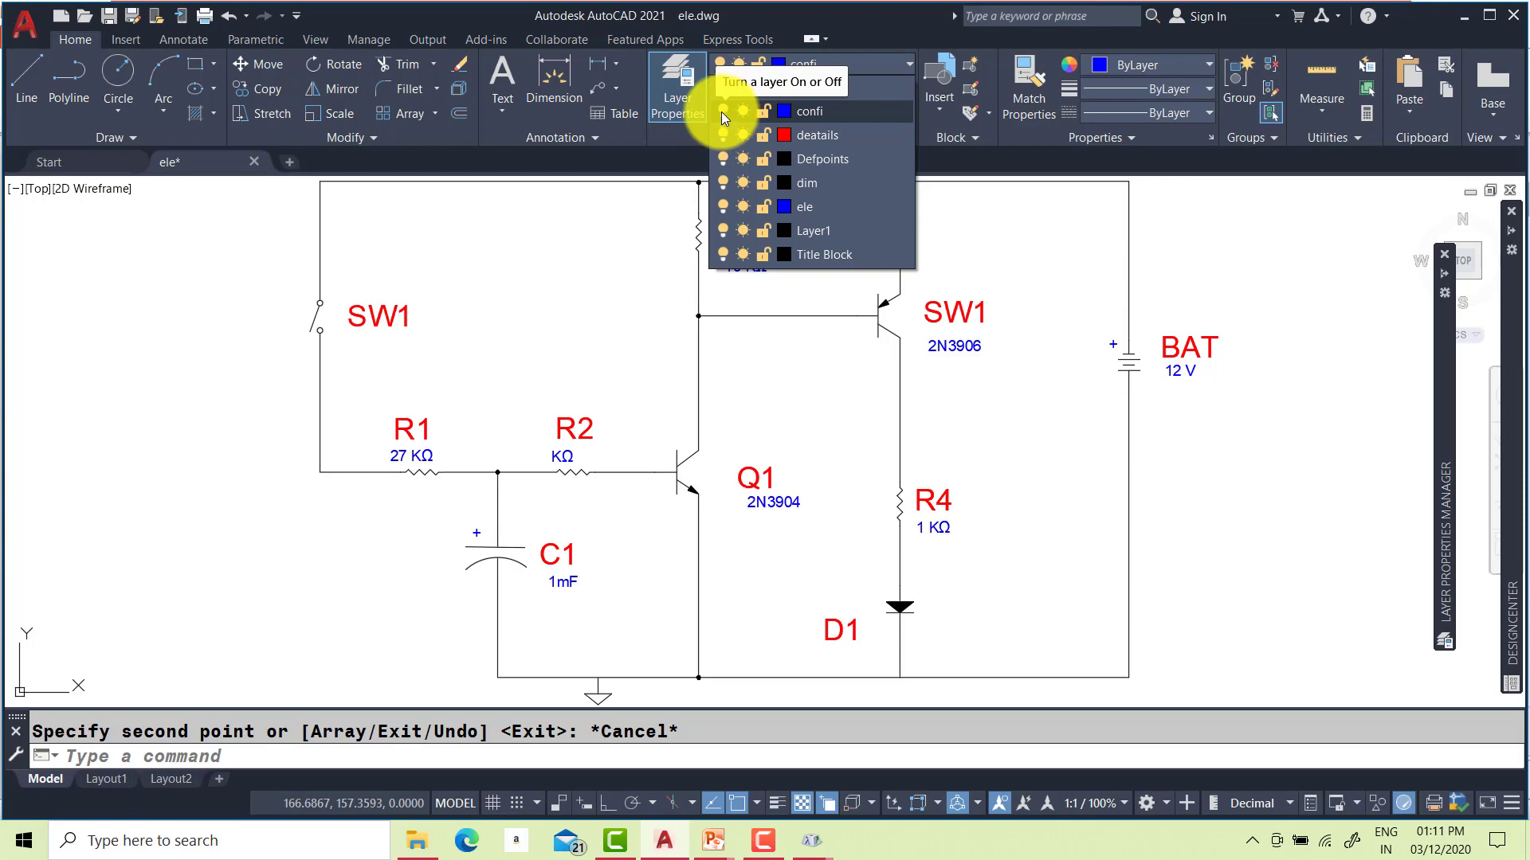
pyautogui.click(722, 112)
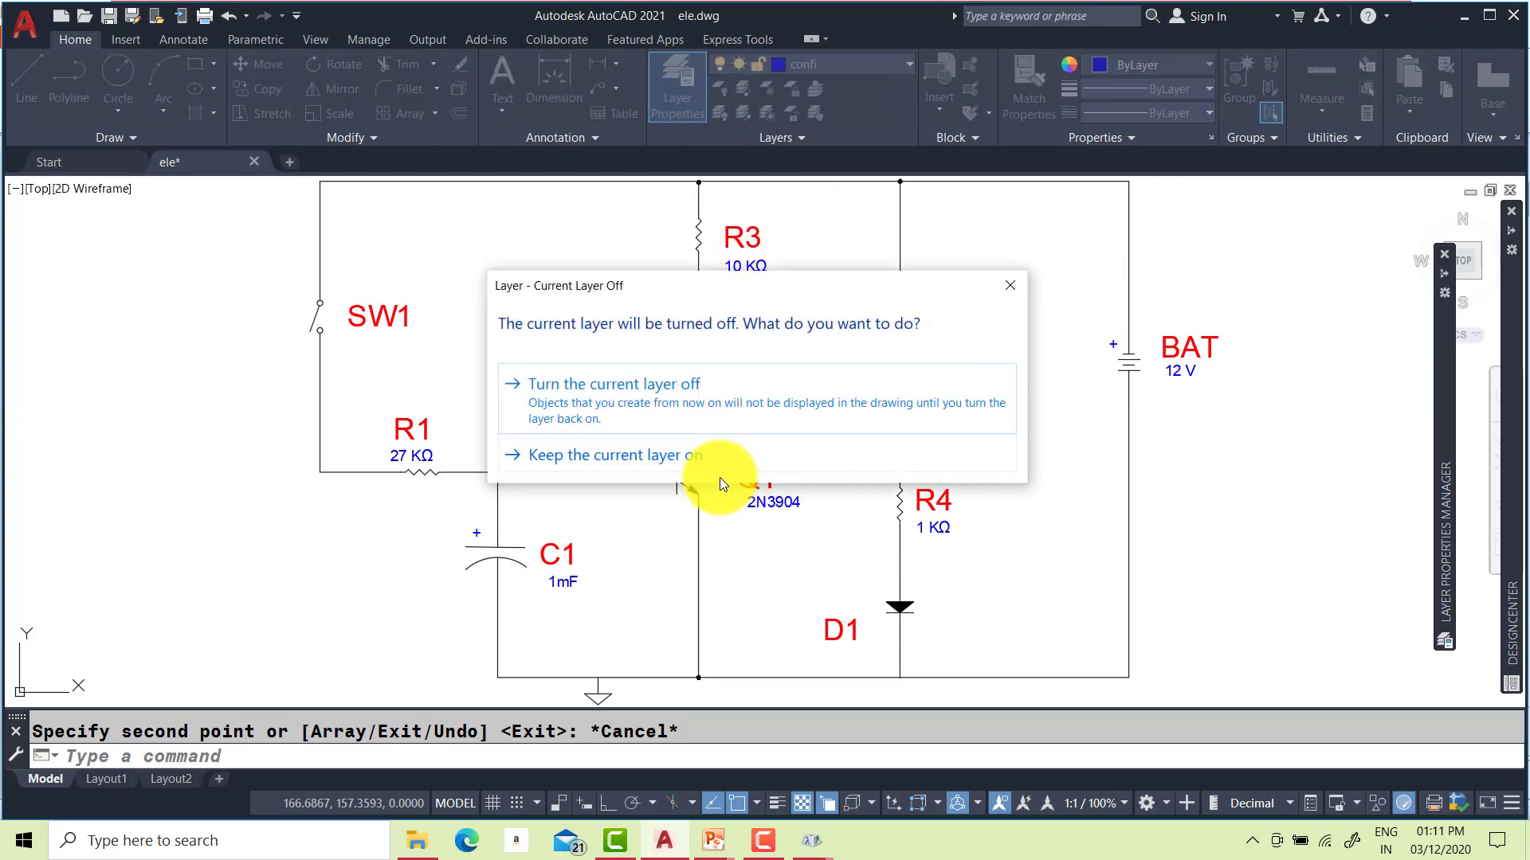
pyautogui.click(772, 462)
pyautogui.click(823, 68)
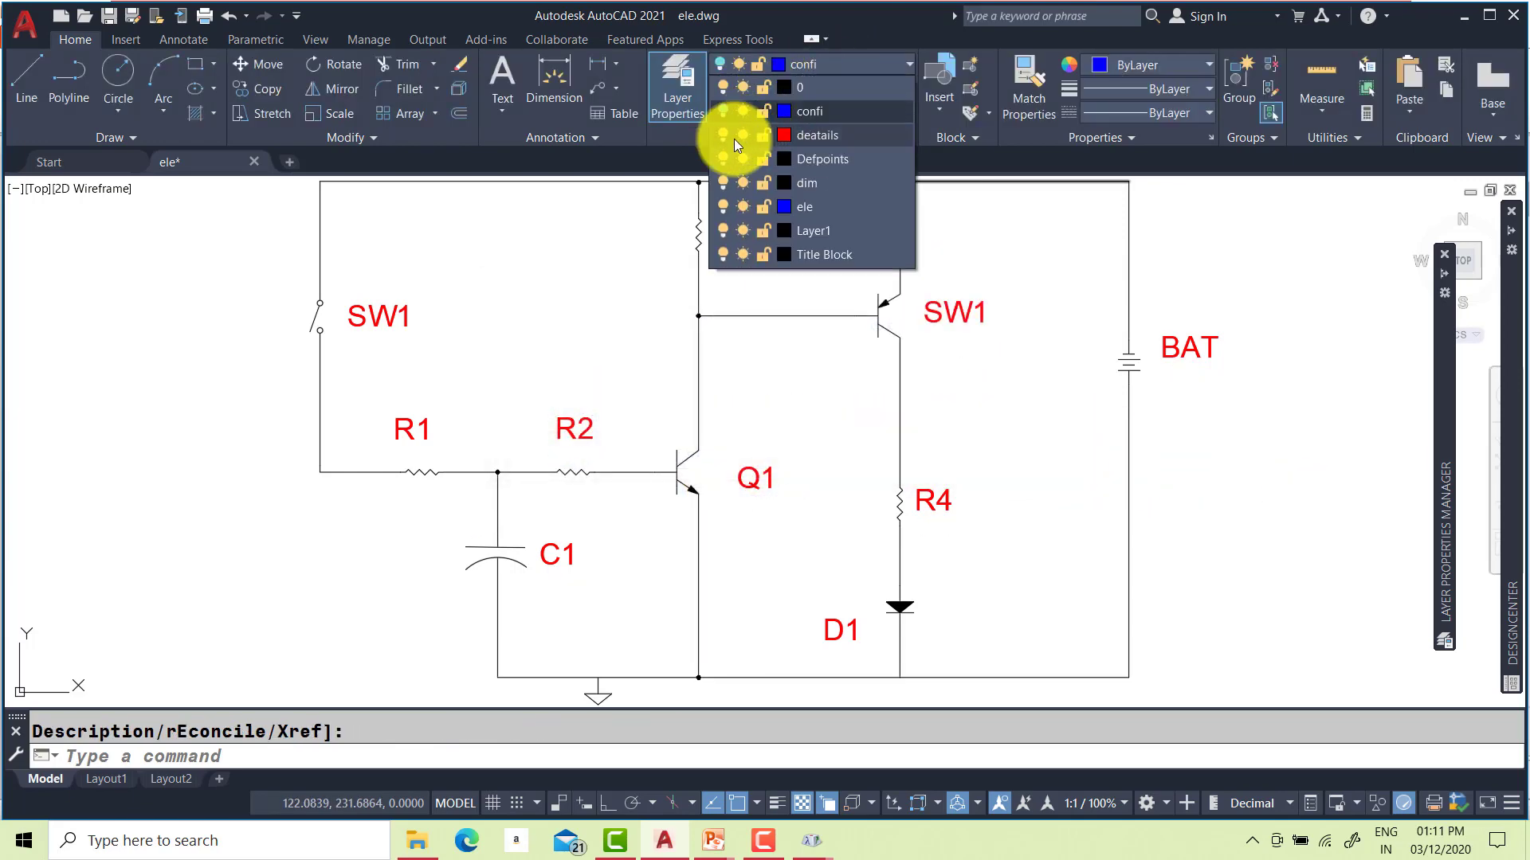
pyautogui.click(723, 135)
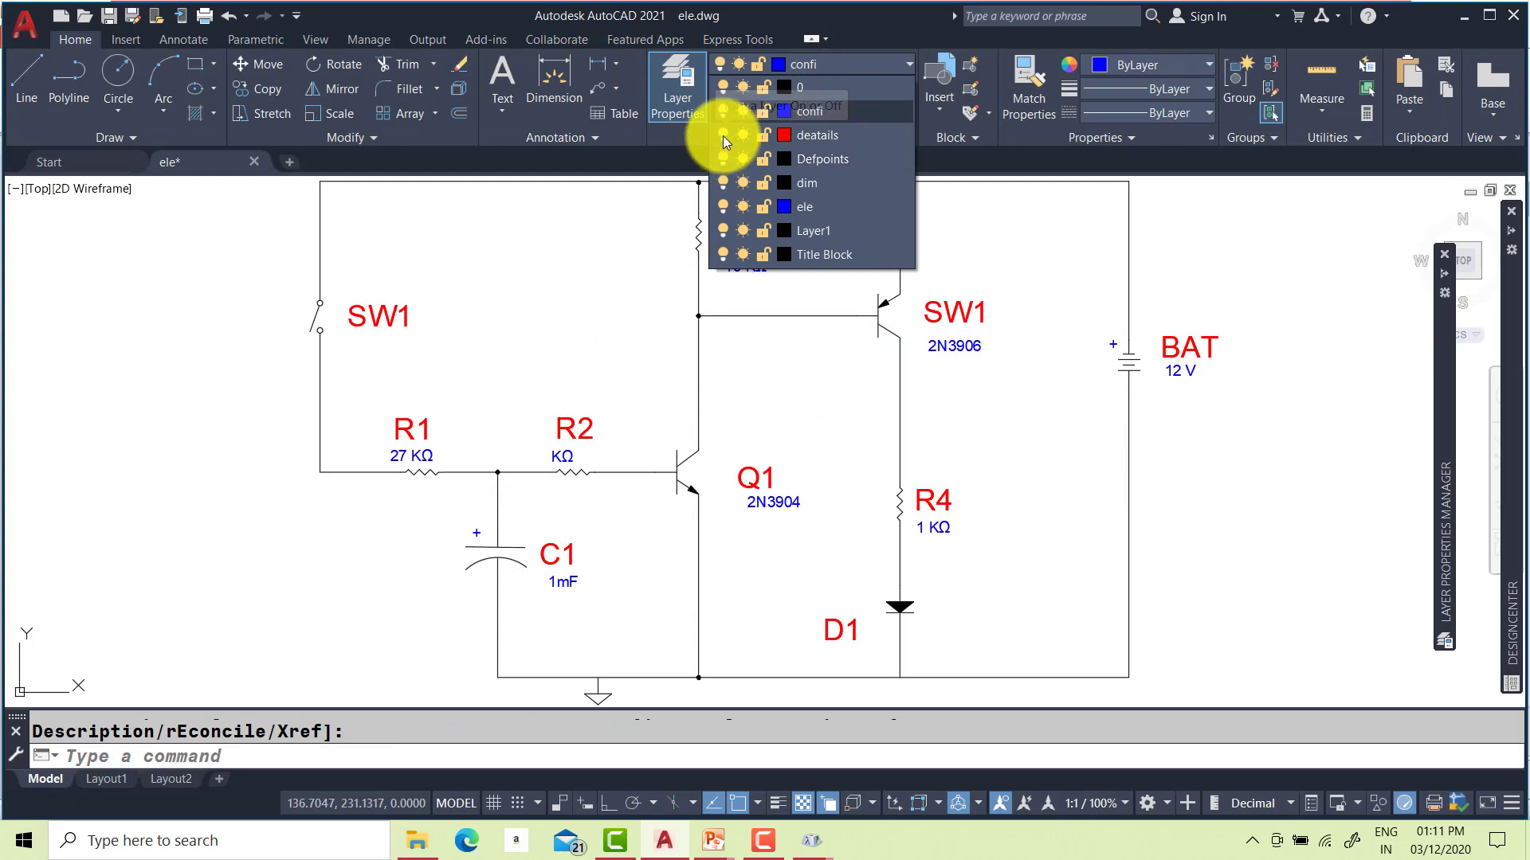
# Turn off the deatails and confi layers to hide all labels and component values
pyautogui.click(723, 136)
pyautogui.click(763, 66)
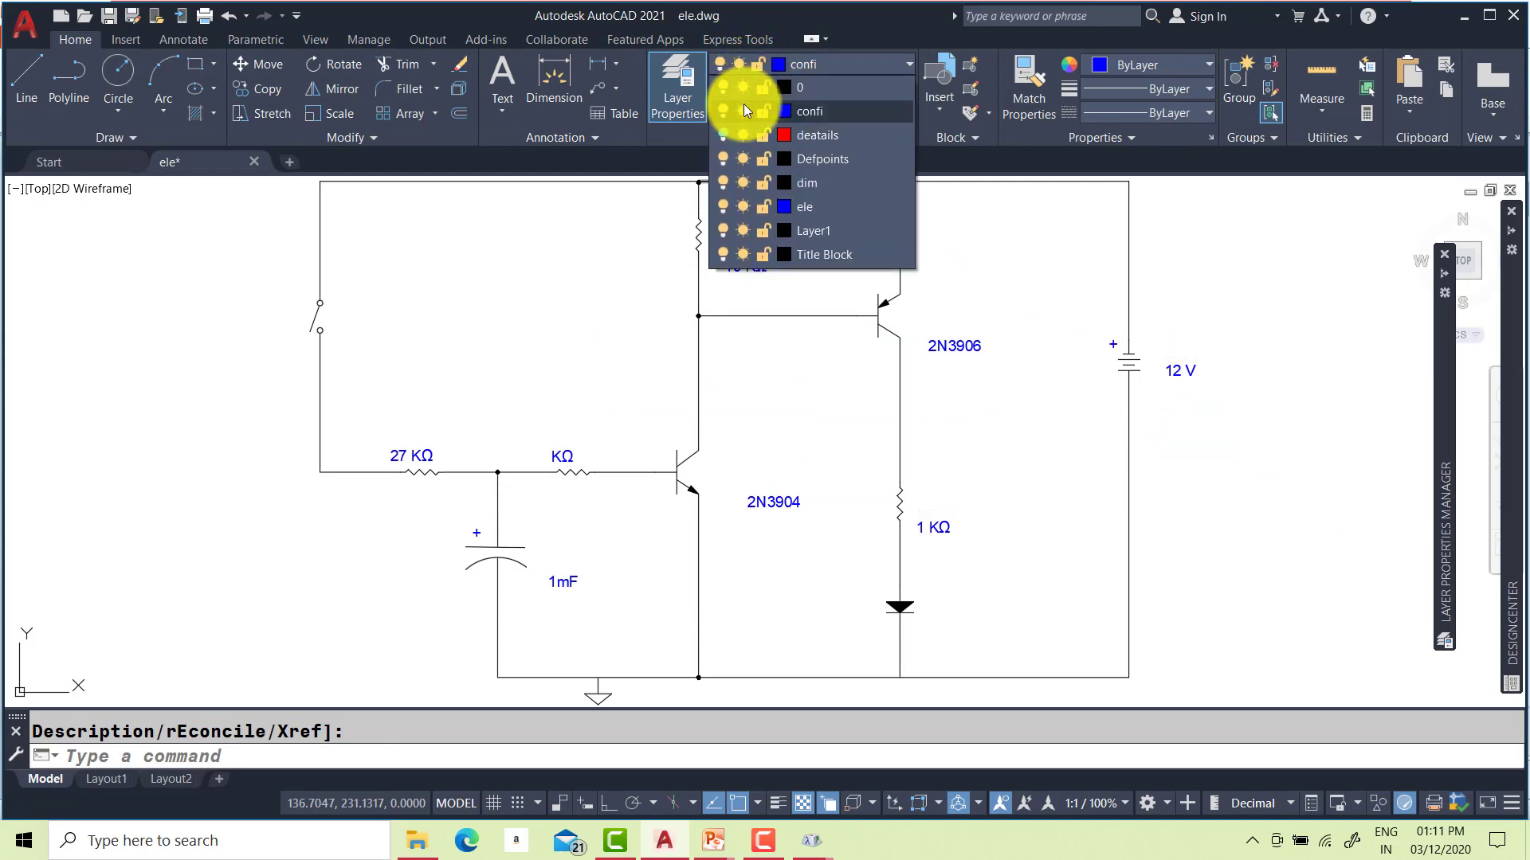
pyautogui.click(723, 111)
pyautogui.click(771, 396)
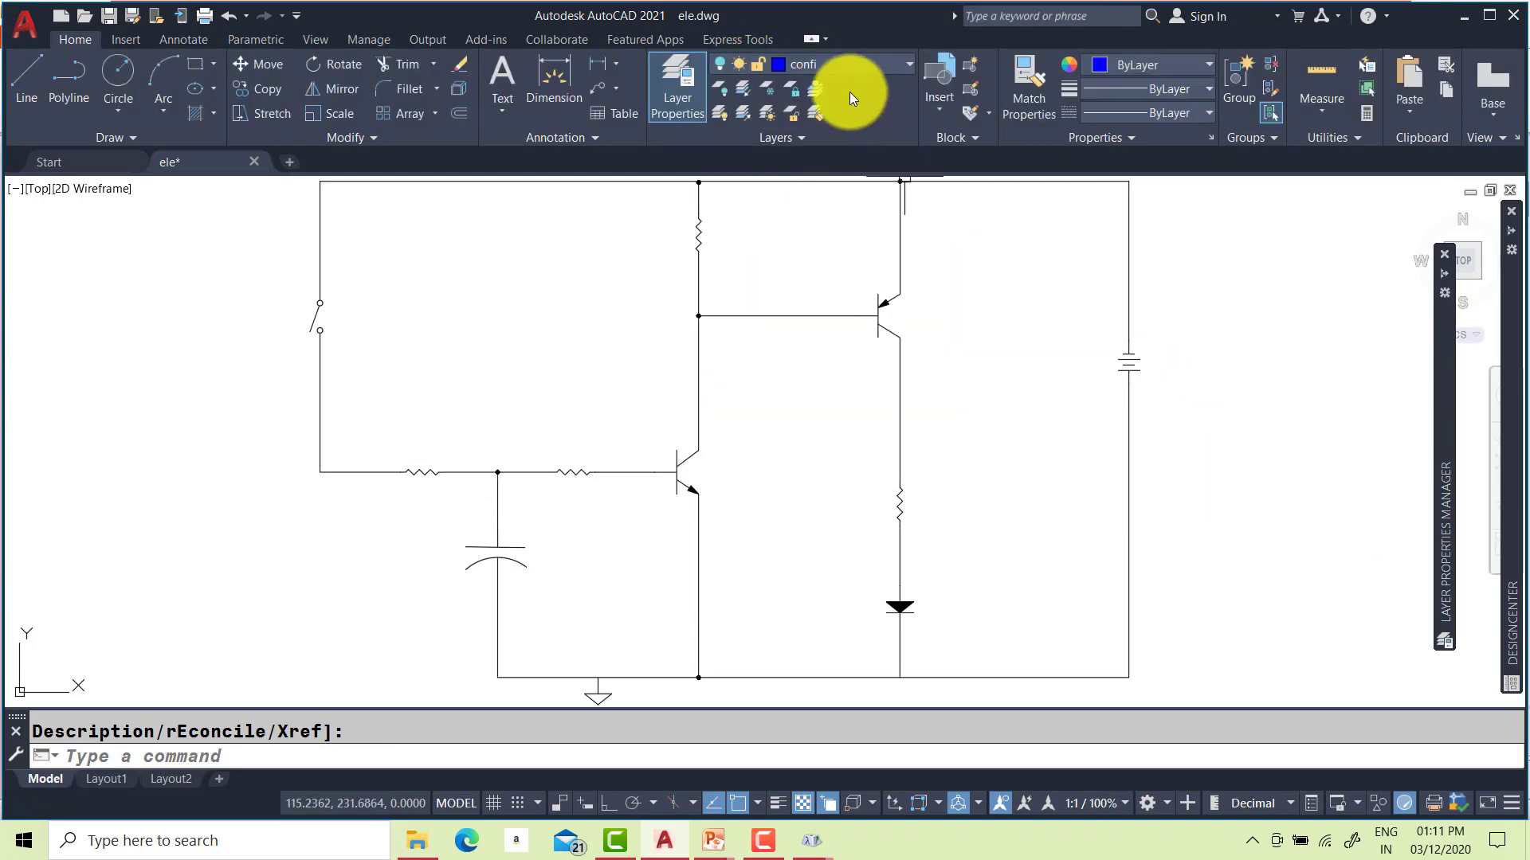
# Turn the deatails and confi layers back on
pyautogui.click(844, 62)
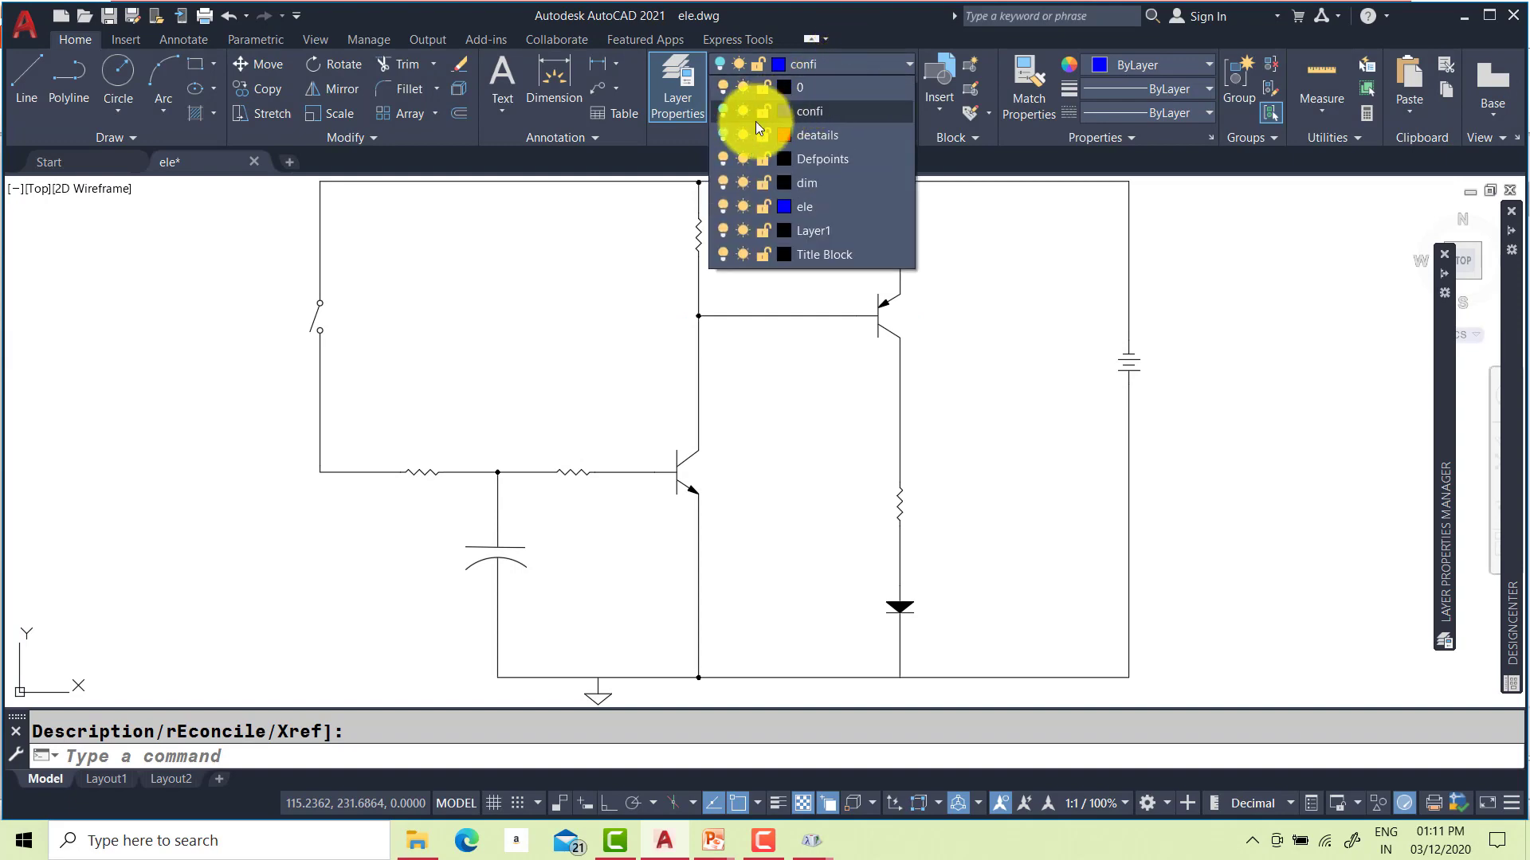
pyautogui.click(723, 135)
pyautogui.click(724, 111)
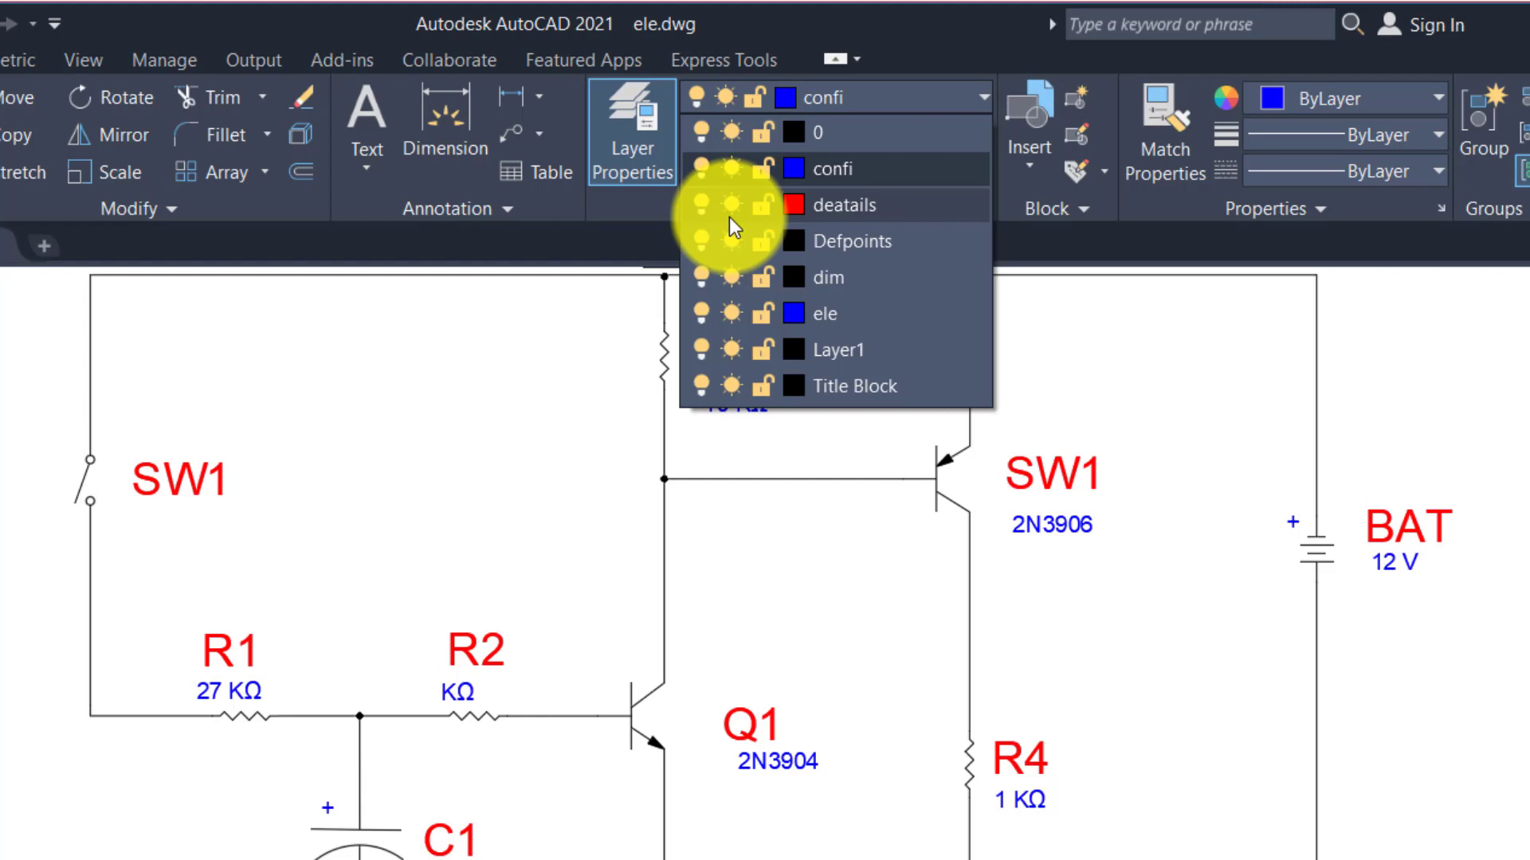
# Make layer 0 current and freeze the confi layer to hide the component values
pyautogui.click(821, 133)
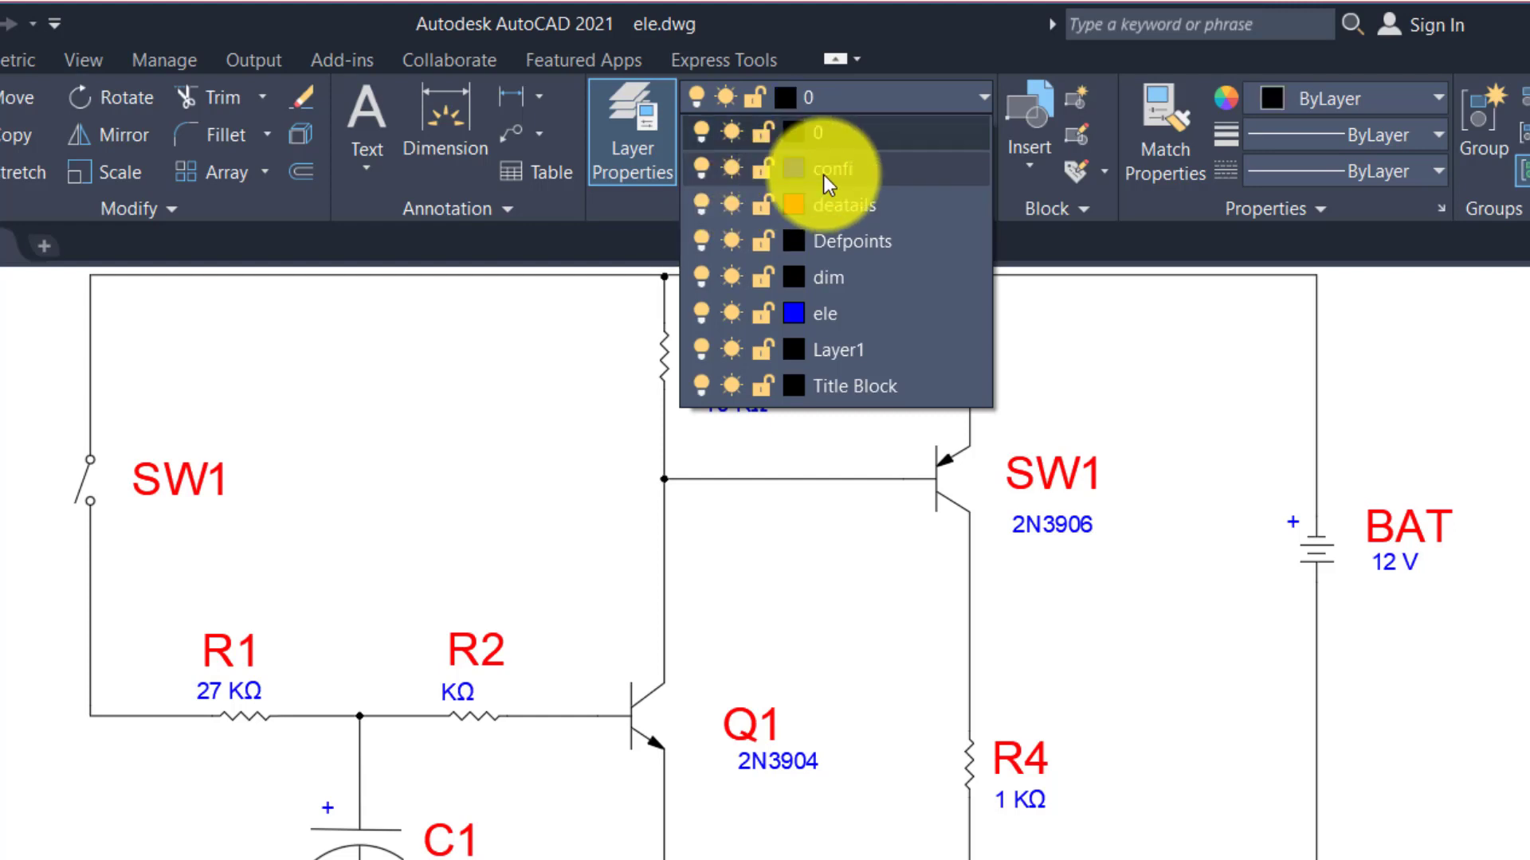
pyautogui.click(729, 169)
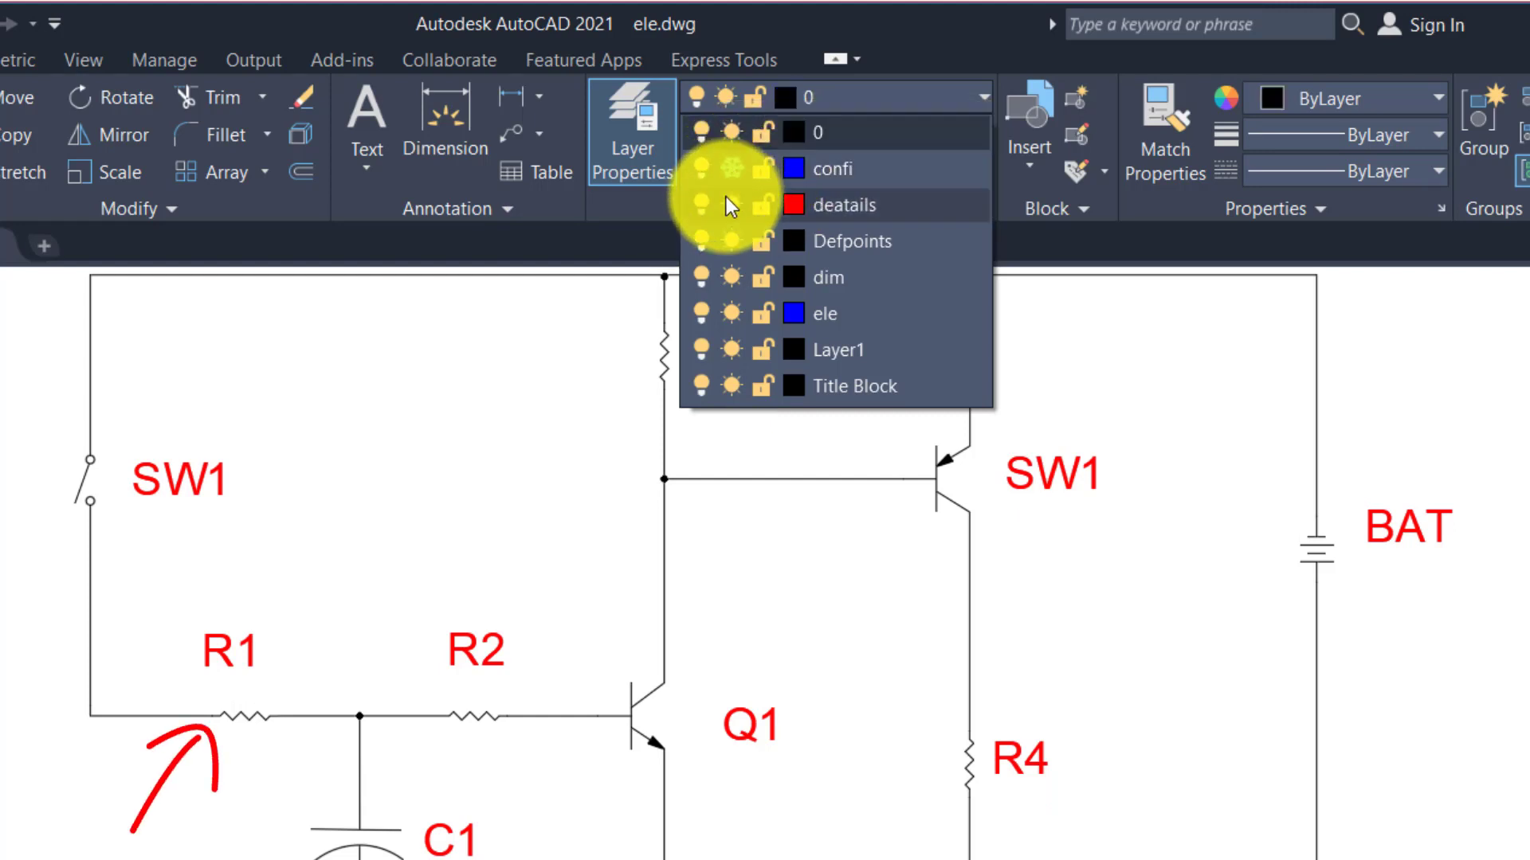
pyautogui.click(1466, 667)
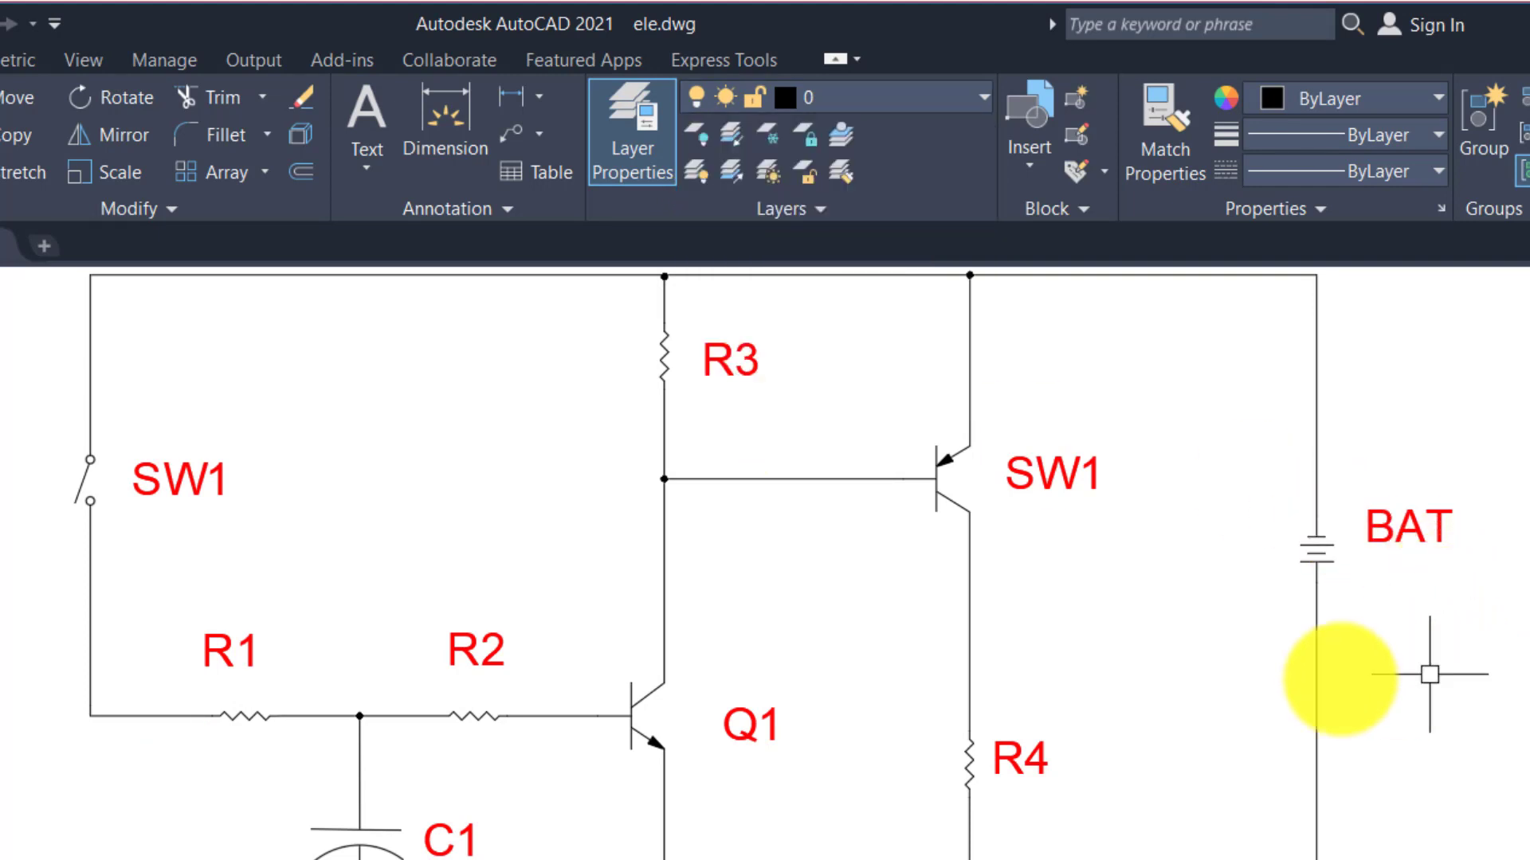
# Move all objects of the schematic to the left while the confi layer is frozen
pyautogui.scroll(-4, 1000, 633)
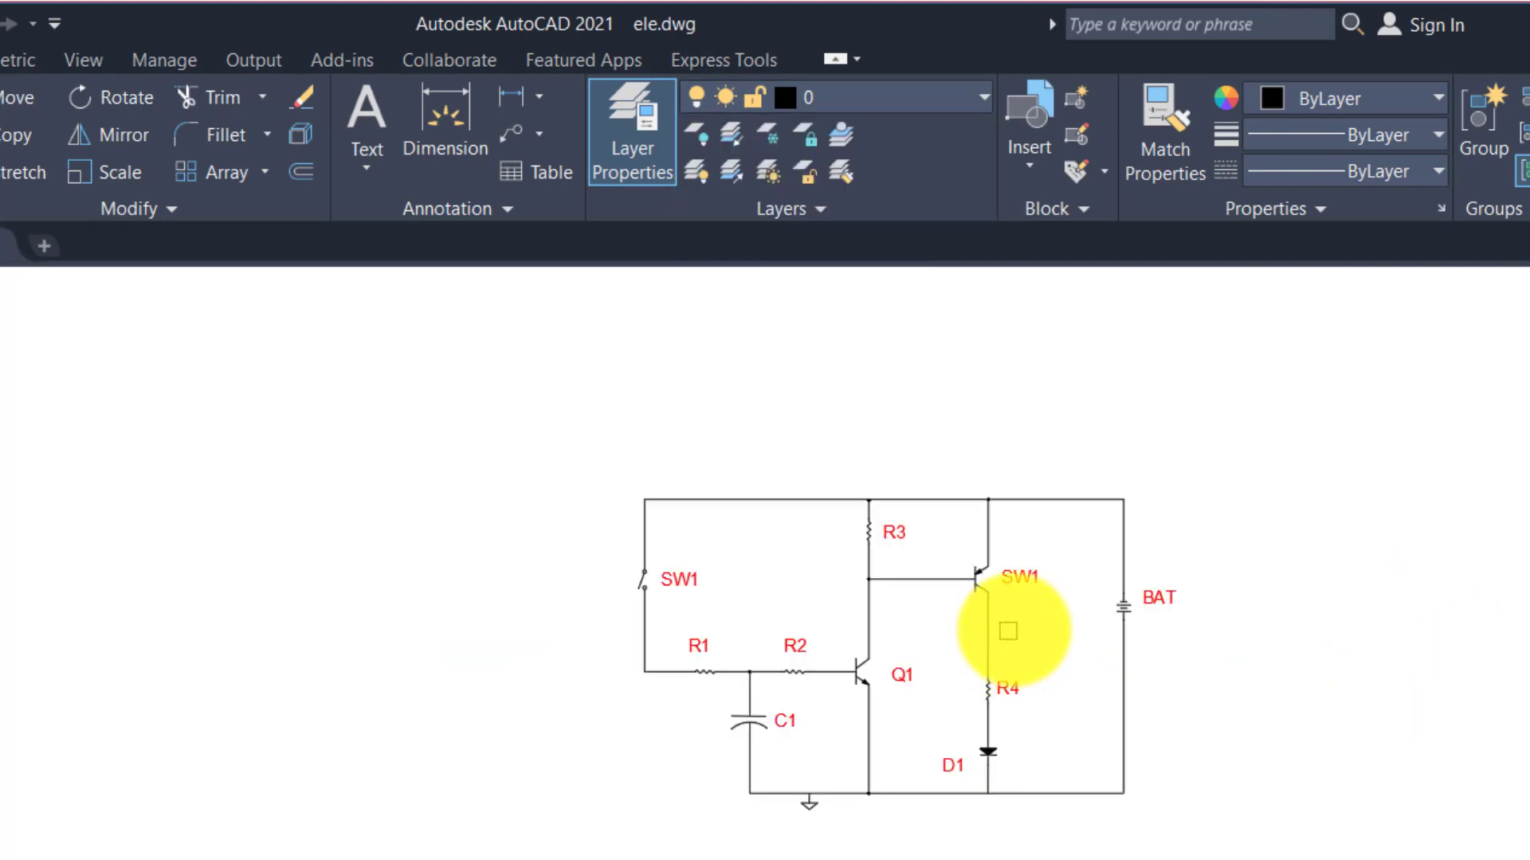
pyautogui.write('all')
pyautogui.press('Return')
pyautogui.press('Return')
pyautogui.click(1495, 785)
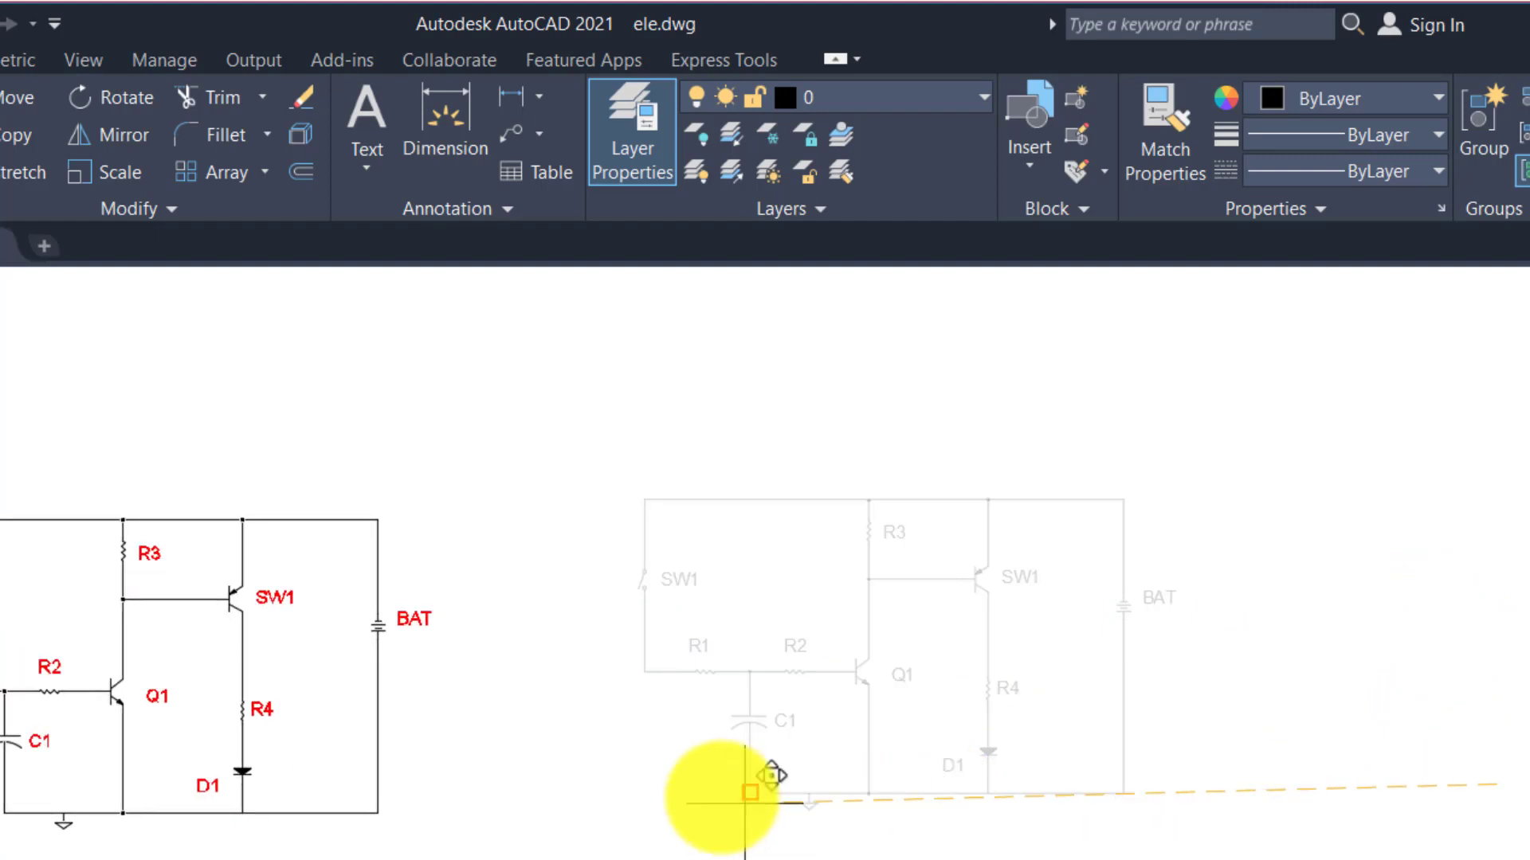
pyautogui.click(626, 780)
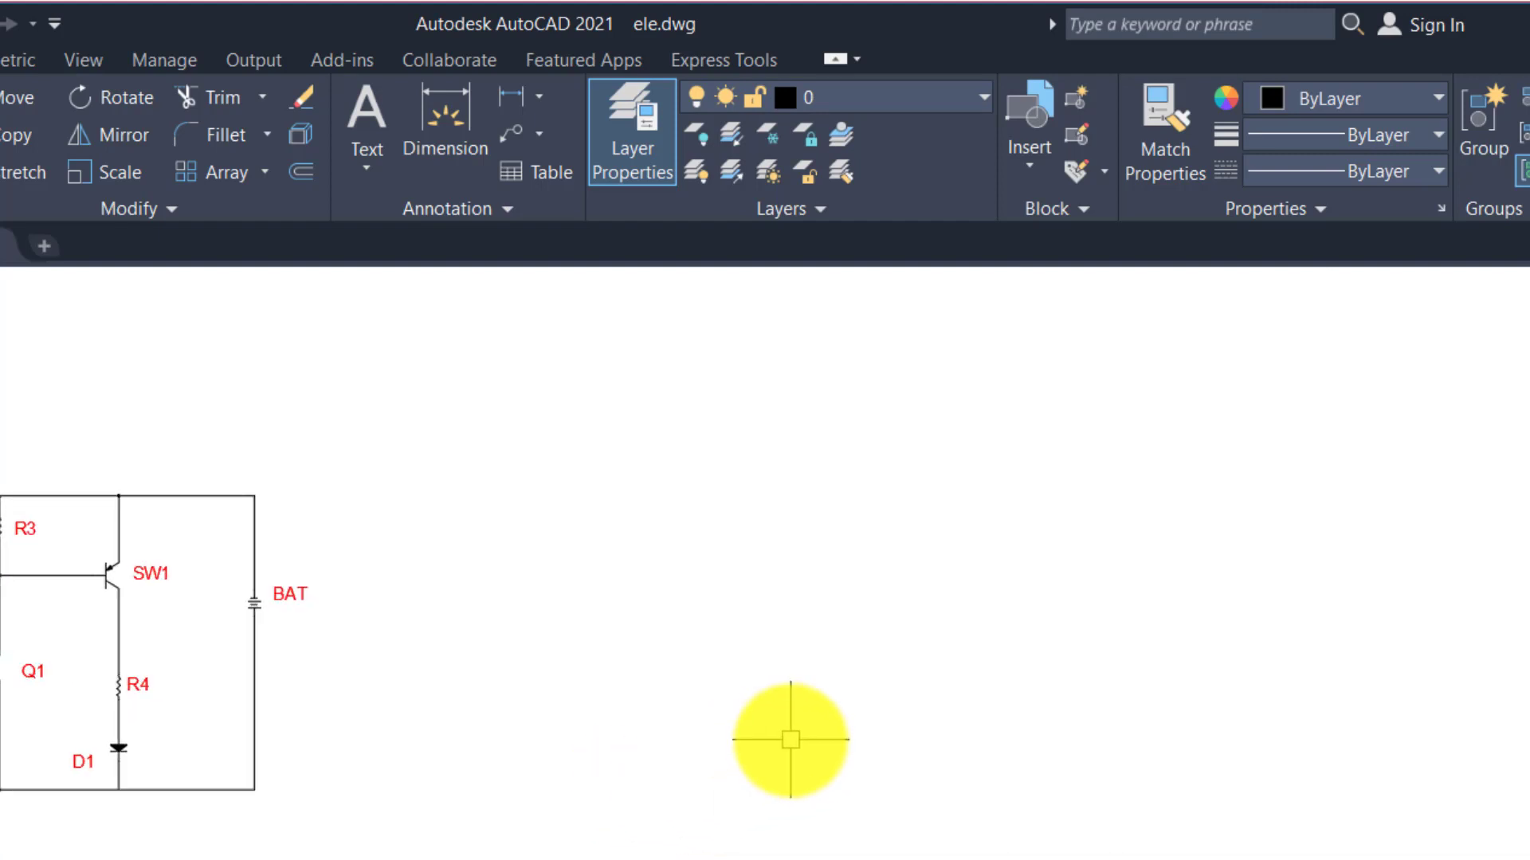
# Thaw the confi layer to compare the values' position with the moved circuit, and undo both the thaw and the move
pyautogui.click(882, 102)
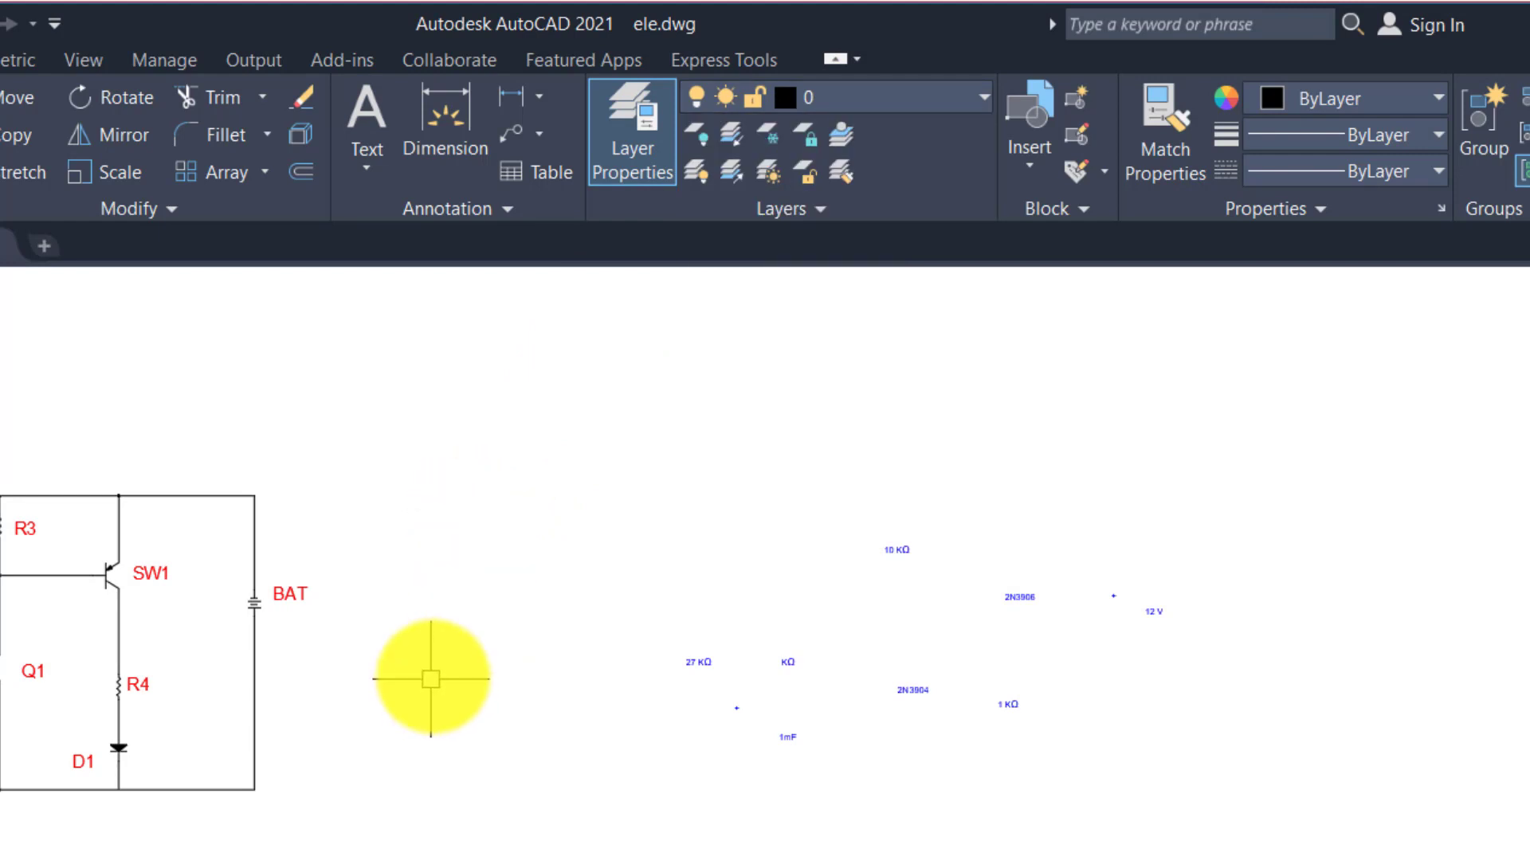
pyautogui.scroll(2, 437, 659)
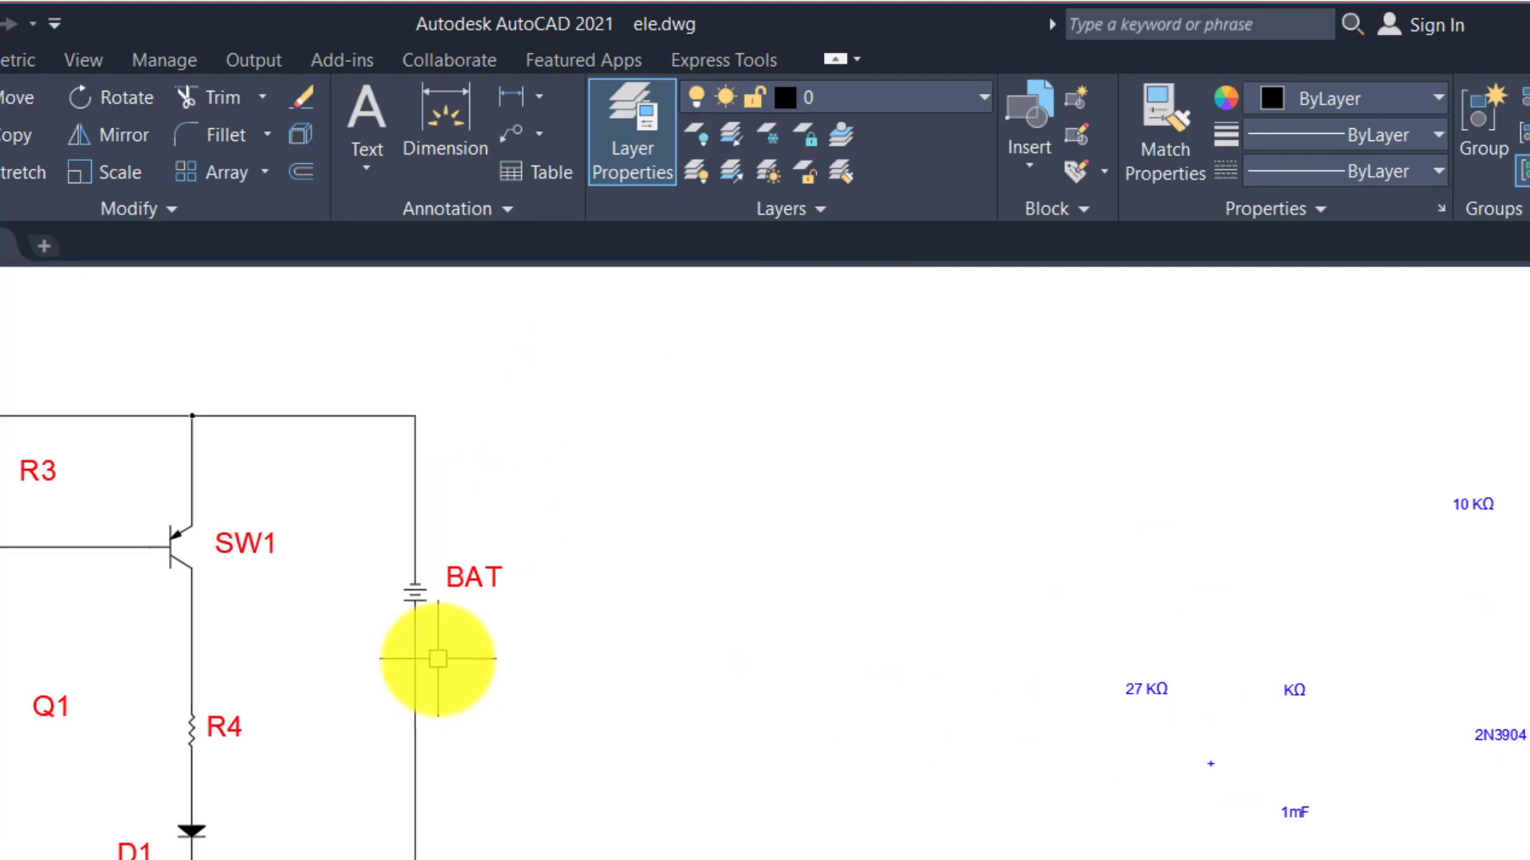
pyautogui.hotkey('ctrl', 'z')
pyautogui.hotkey('ctrl', 'z')
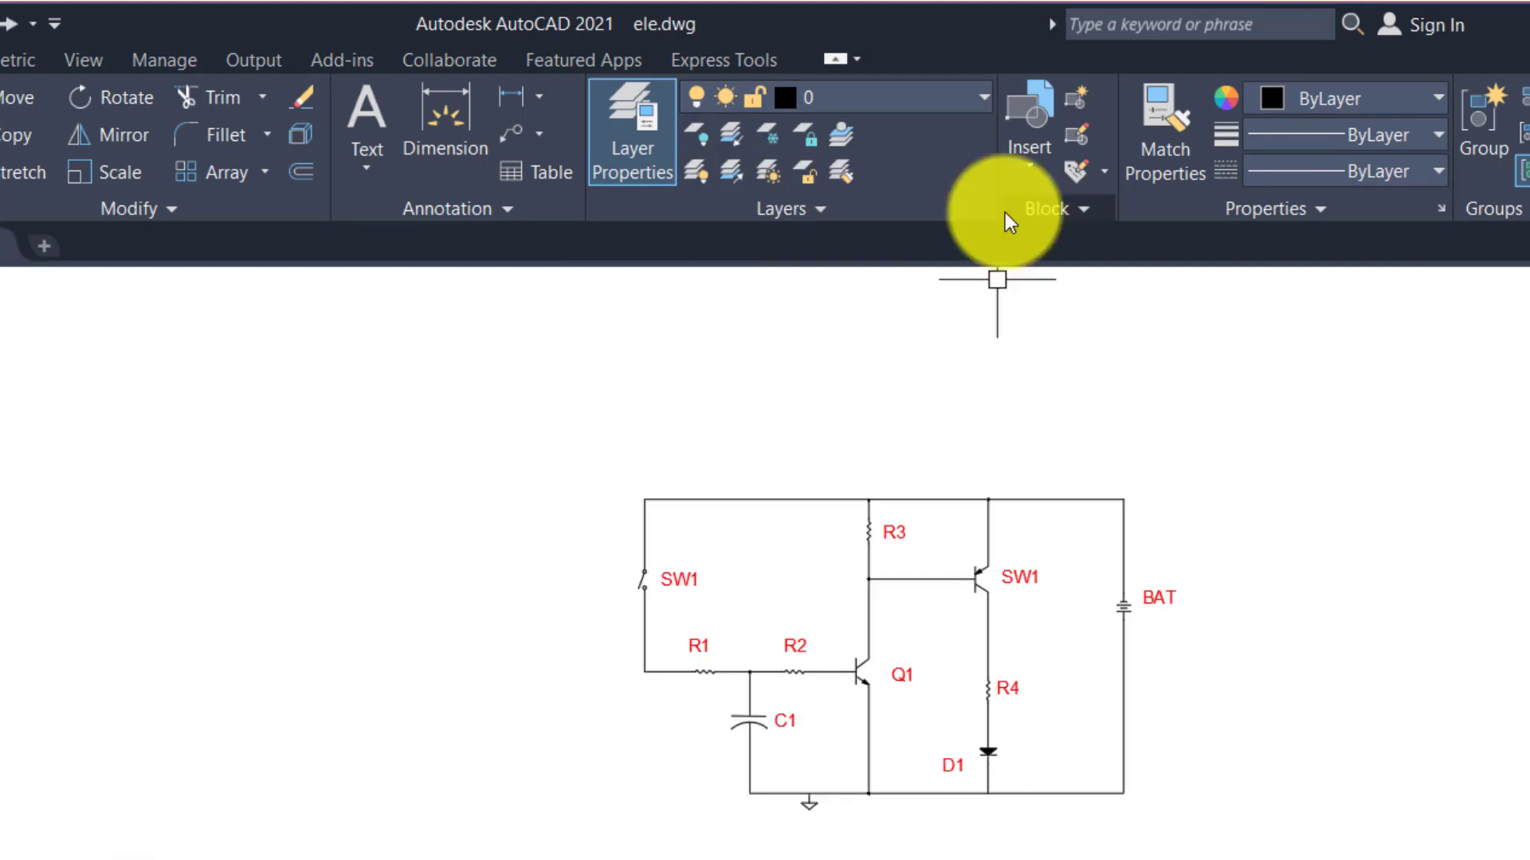
# Lock the confi and deatails layers
pyautogui.click(896, 100)
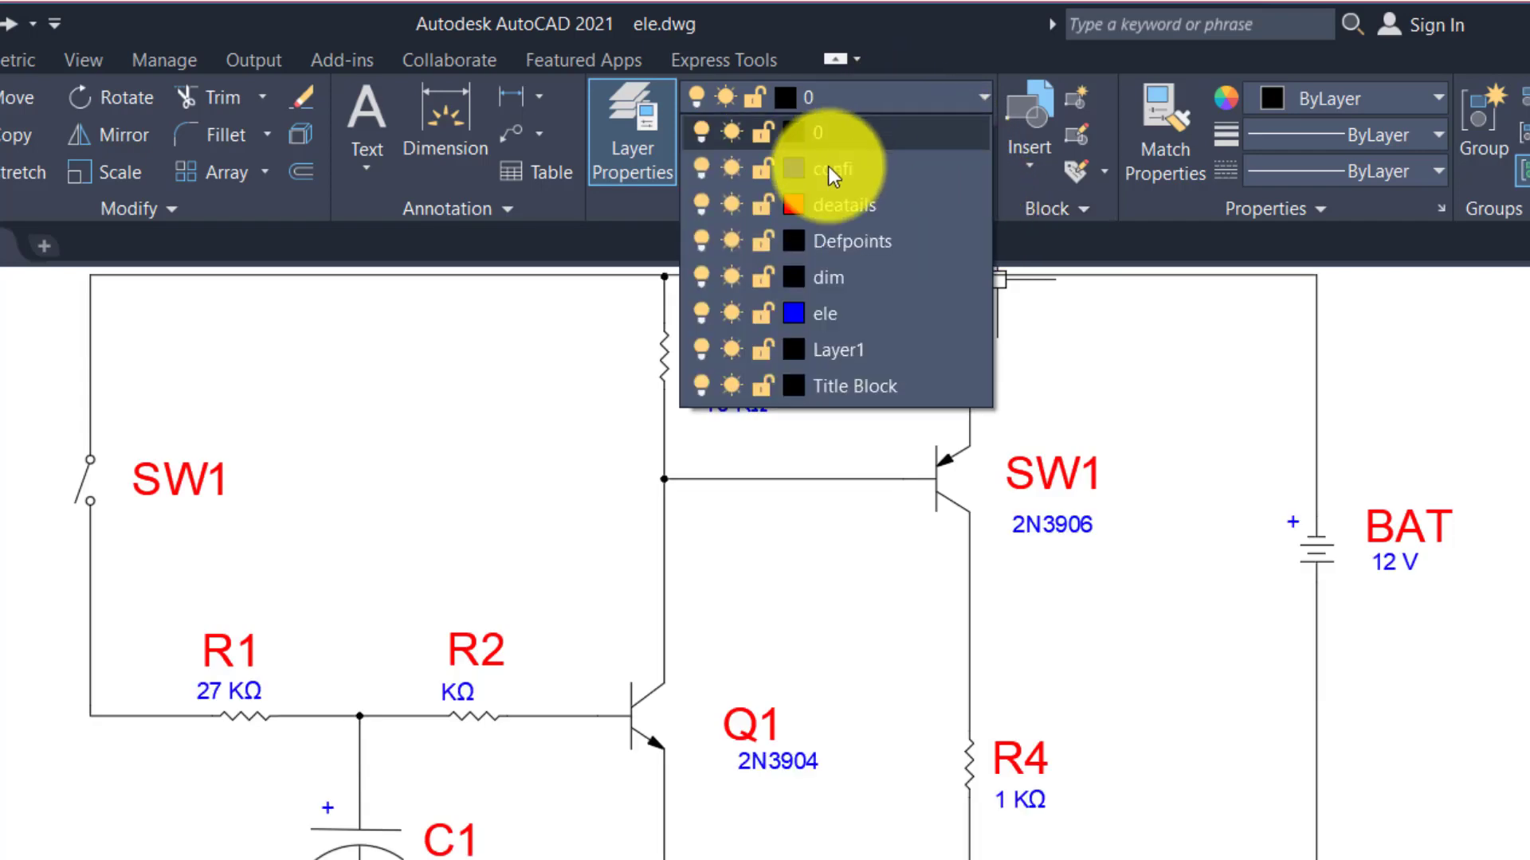
pyautogui.click(763, 170)
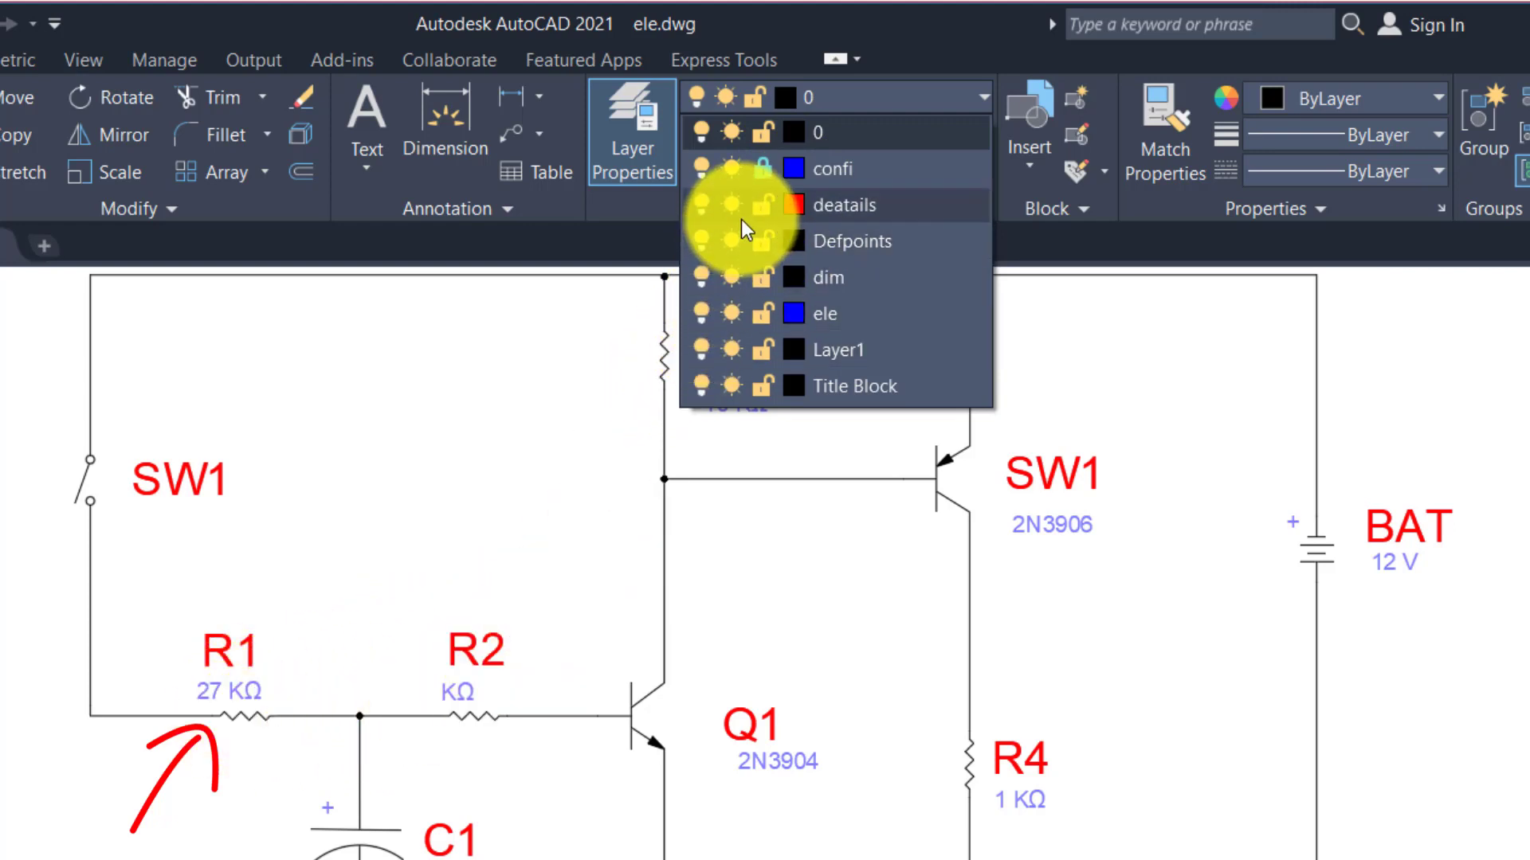
pyautogui.click(763, 208)
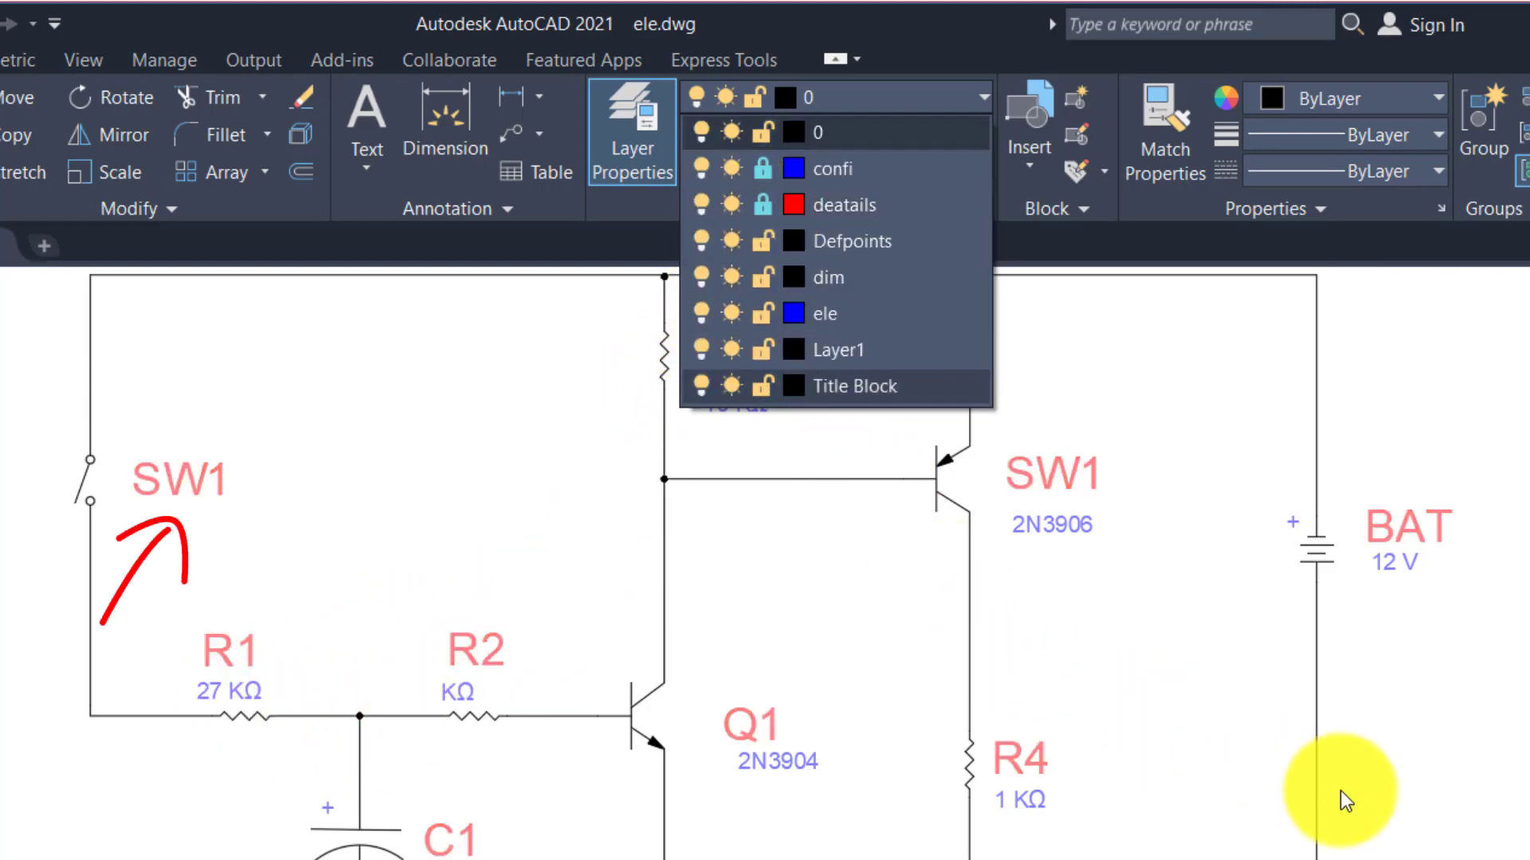
pyautogui.click(1421, 807)
# Try to move the whole schematic to the left while the confi and deatails layers are locked
pyautogui.scroll(-4, 1254, 699)
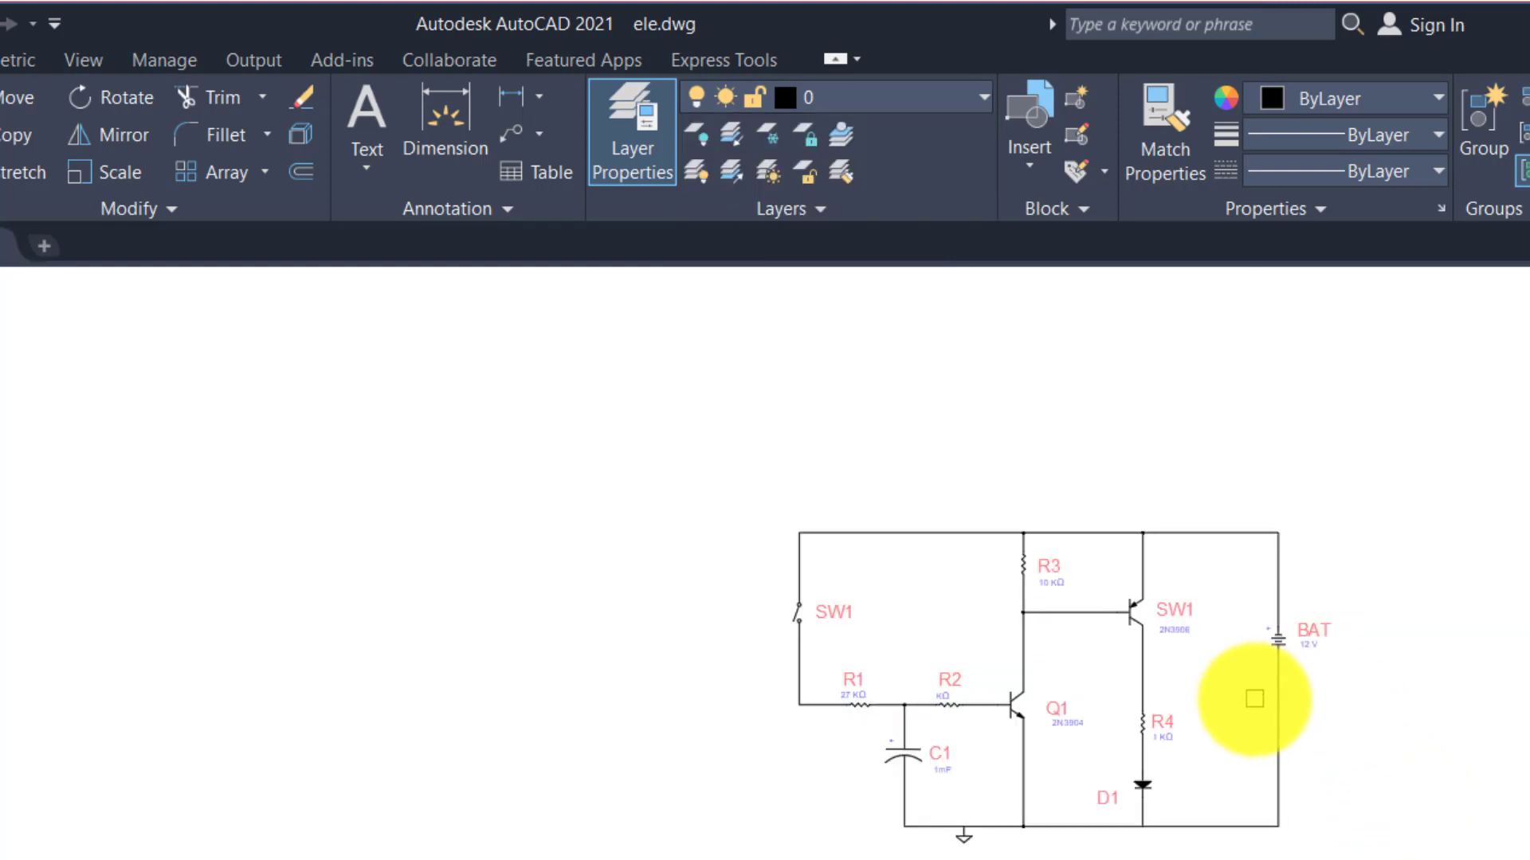
pyautogui.scroll(2, 1265, 669)
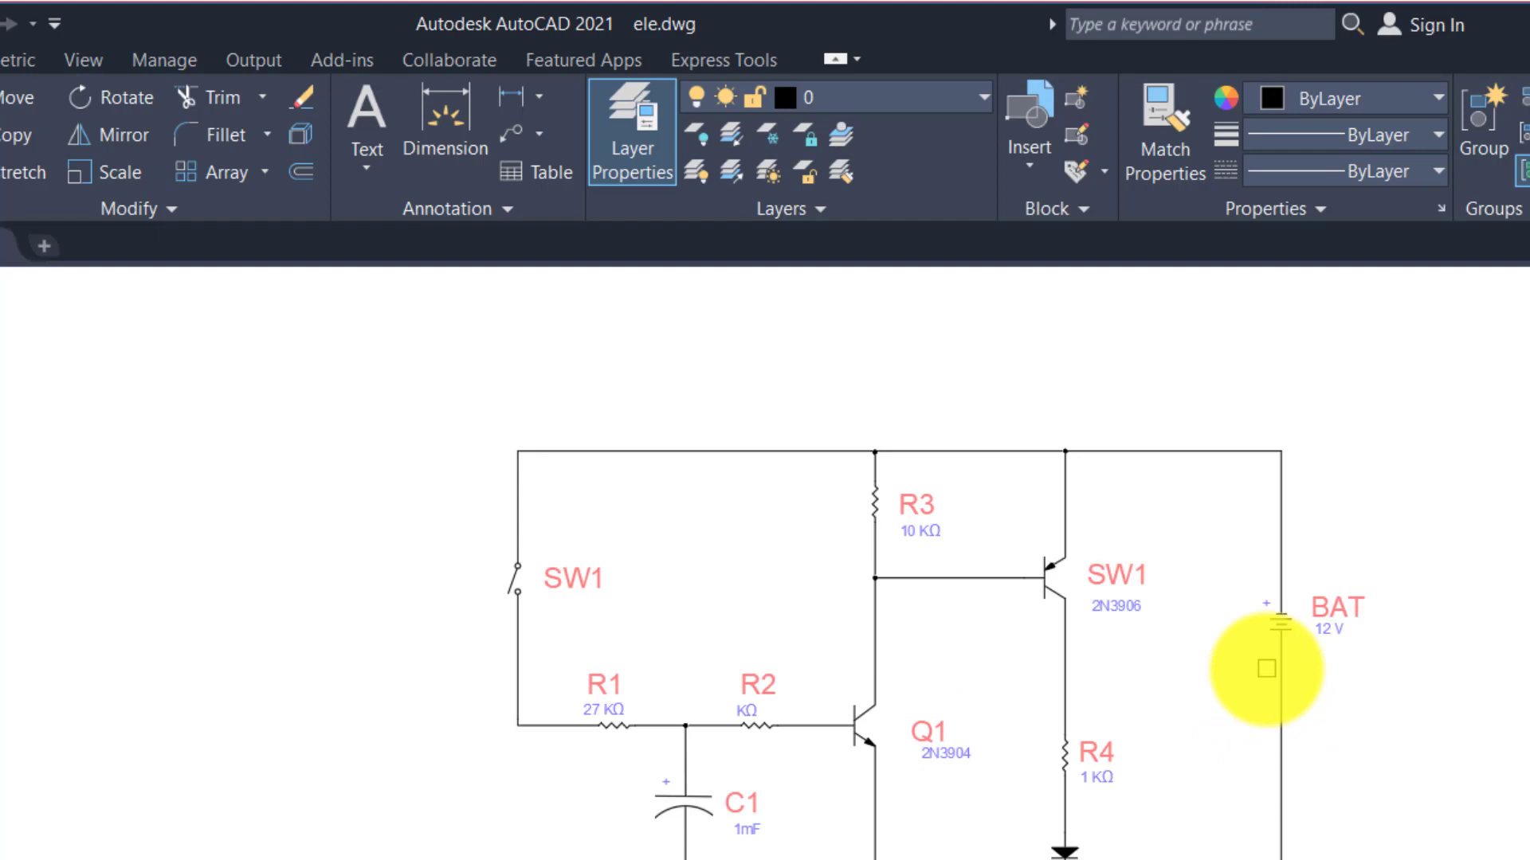
pyautogui.scroll(2, 1275, 657)
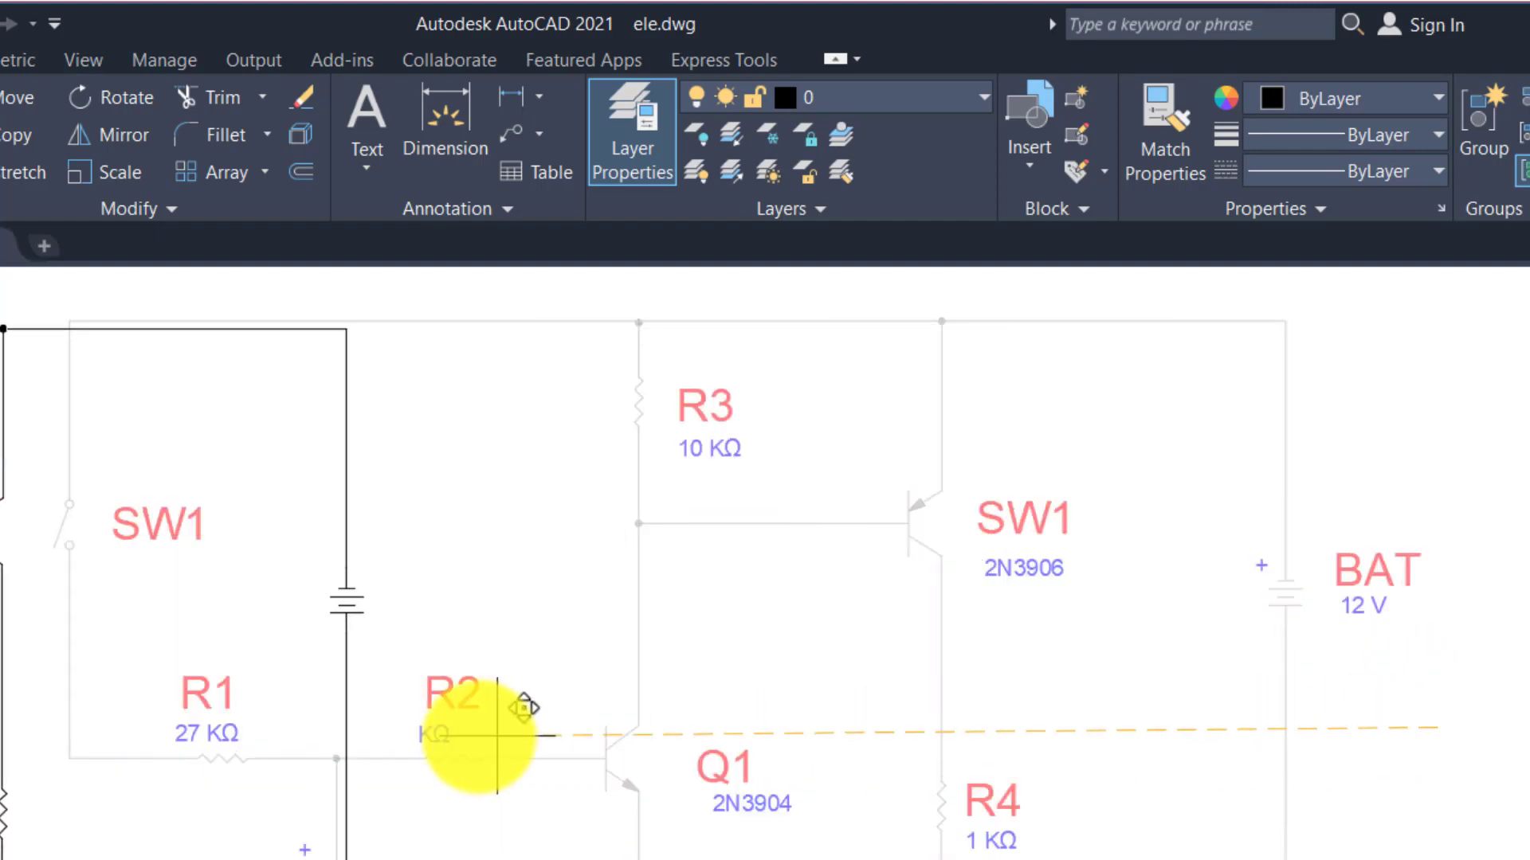
pyautogui.scroll(-3, 751, 682)
pyautogui.scroll(3, 751, 683)
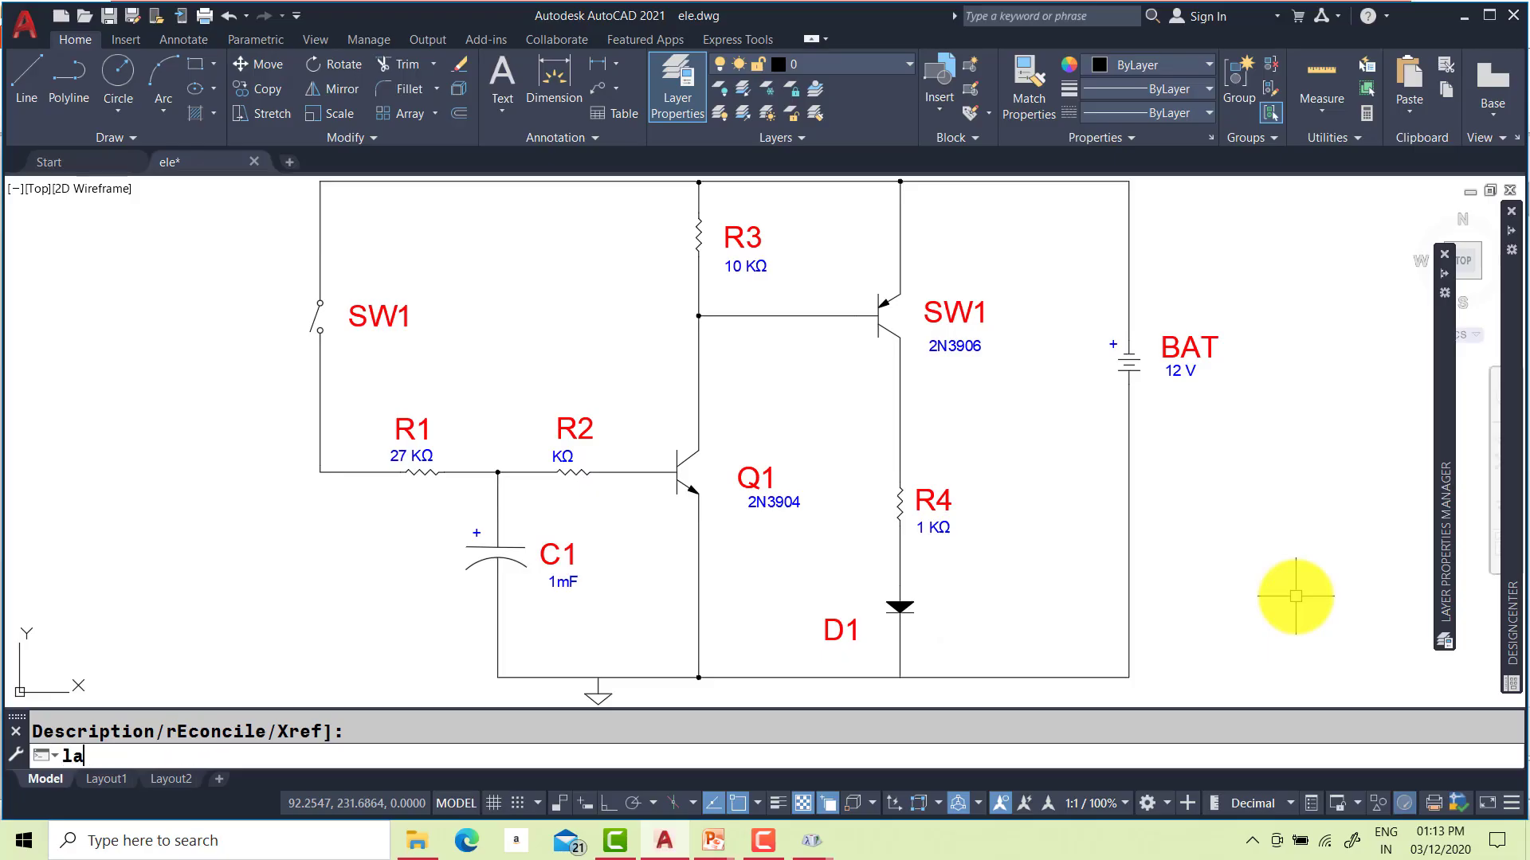
# Run the LAYOUT command from model space
pyautogui.write('yo')
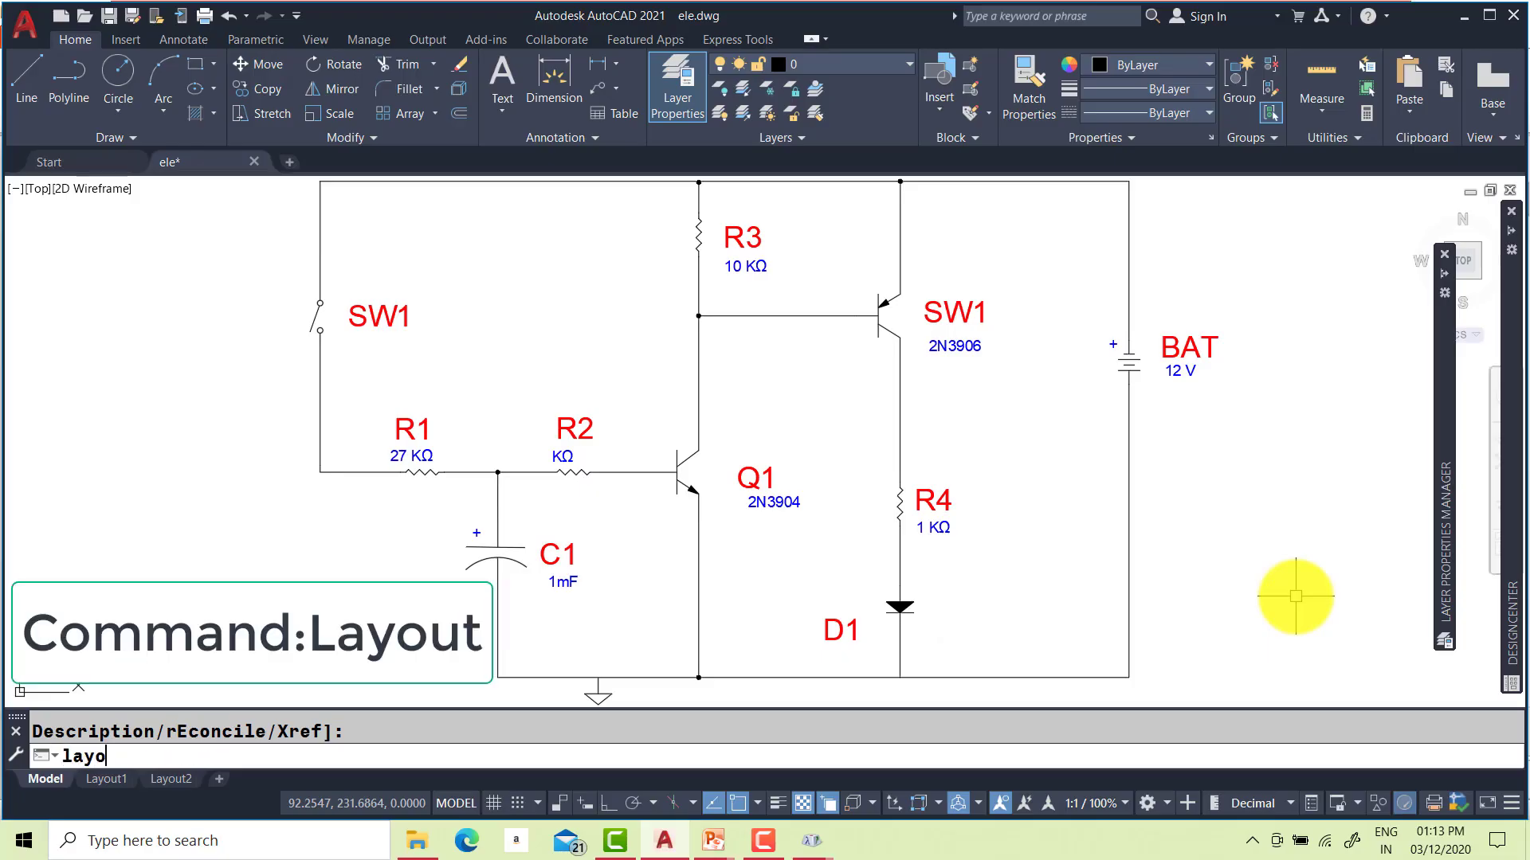
pyautogui.write('ut')
pyautogui.press('Return')
pyautogui.press('Return')
pyautogui.press('Return')
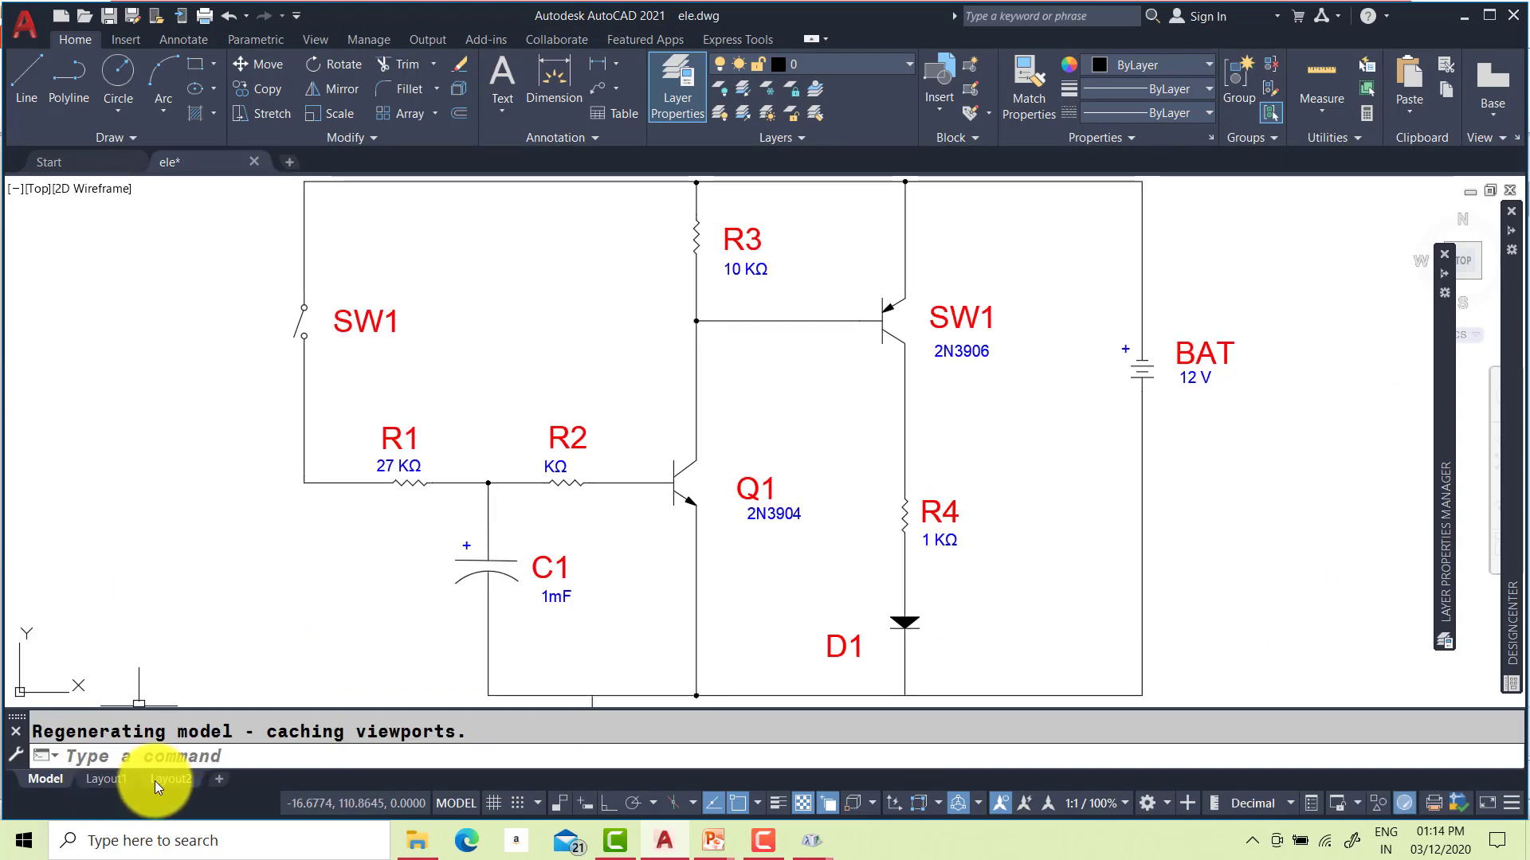
# Open Layout1 and examine how its sheet and viewport frame present the circuit
pyautogui.click(104, 781)
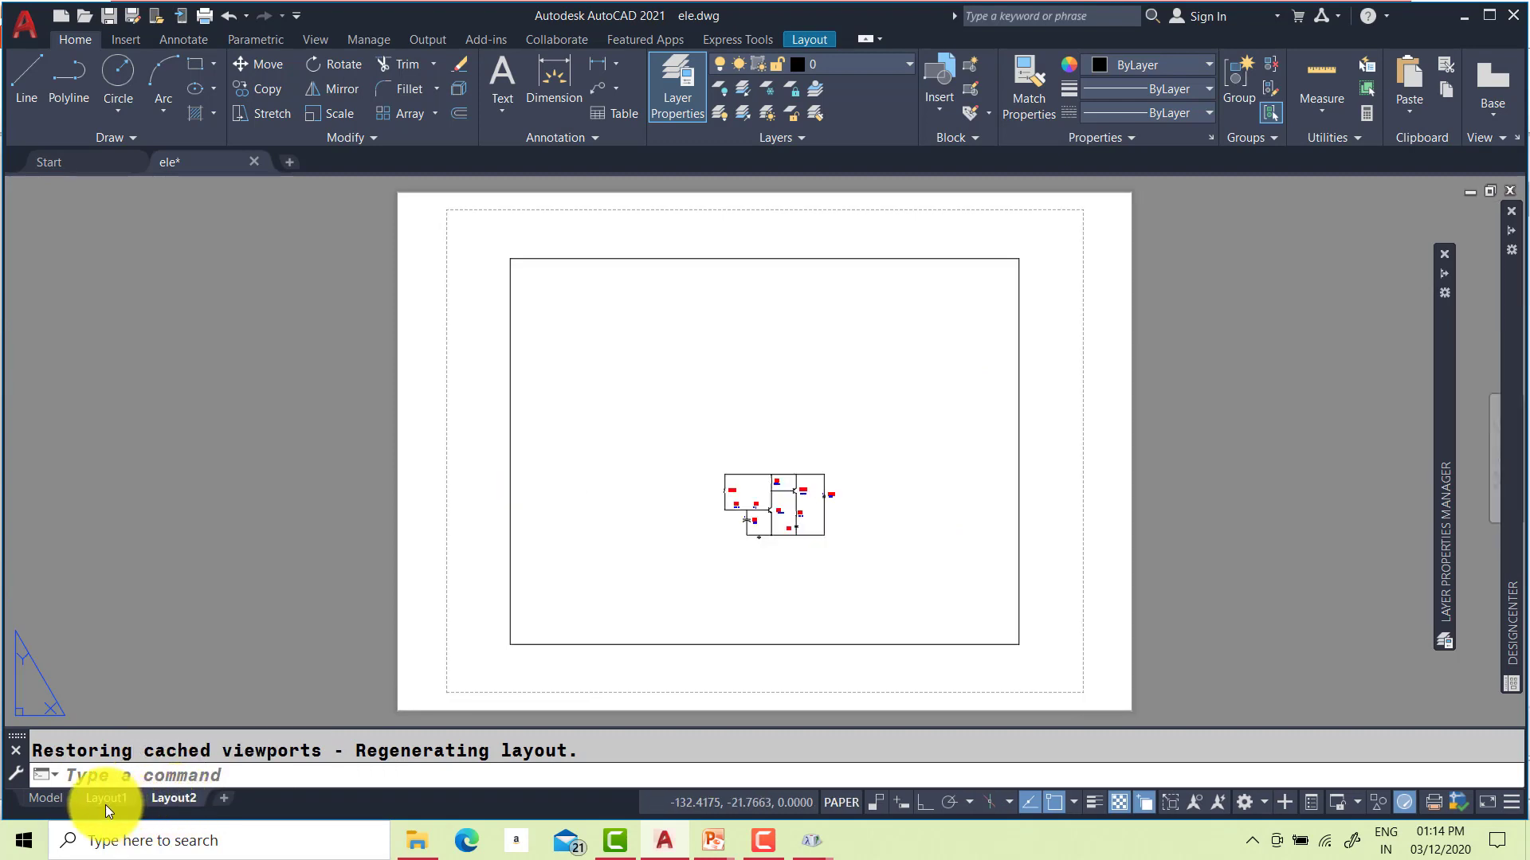
pyautogui.click(108, 800)
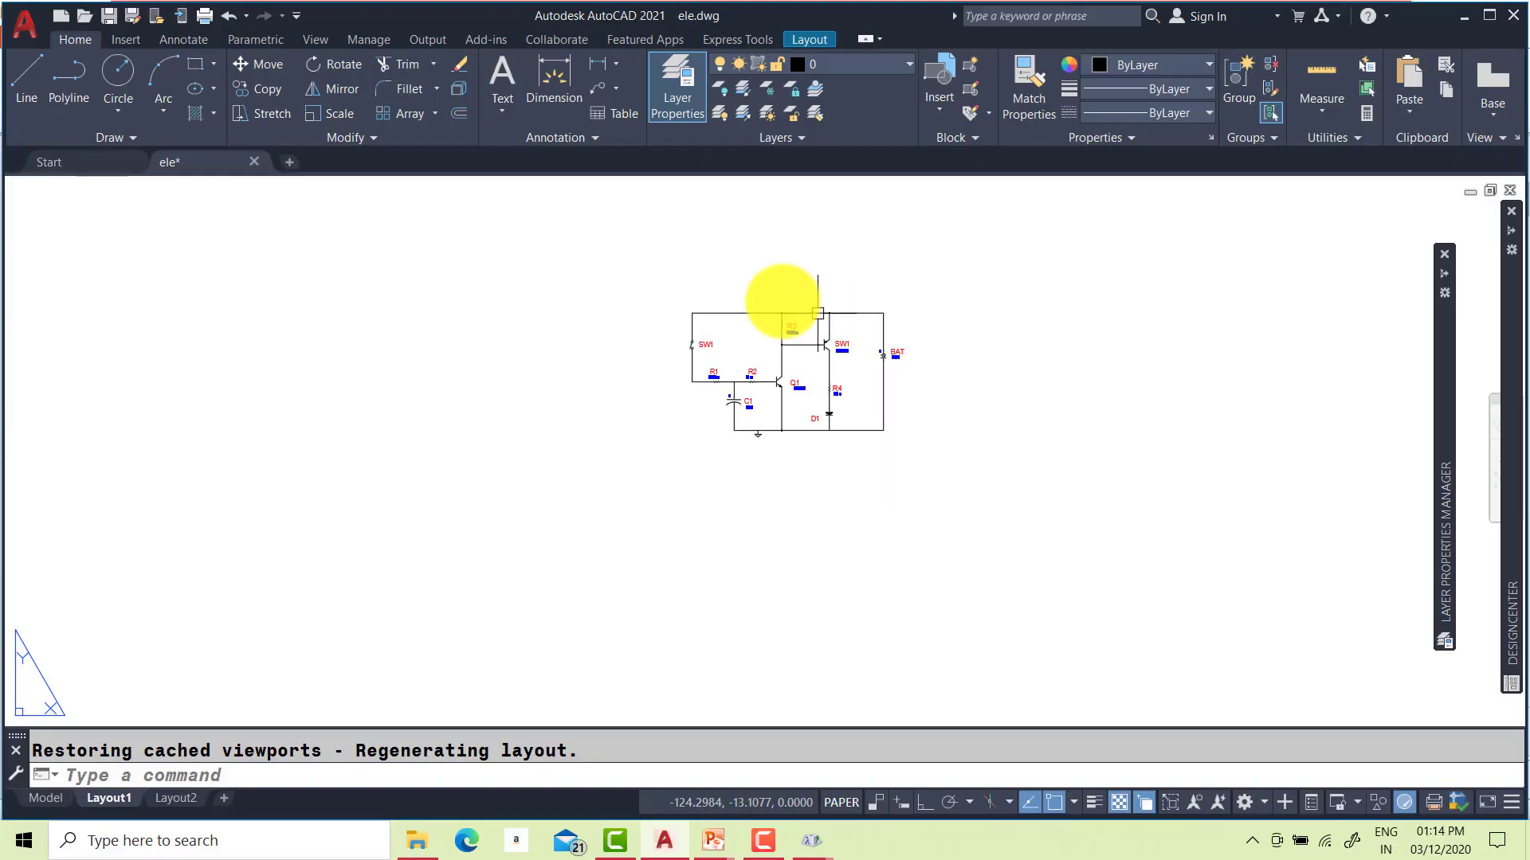
pyautogui.scroll(-5, 803, 314)
pyautogui.scroll(-3, 940, 518)
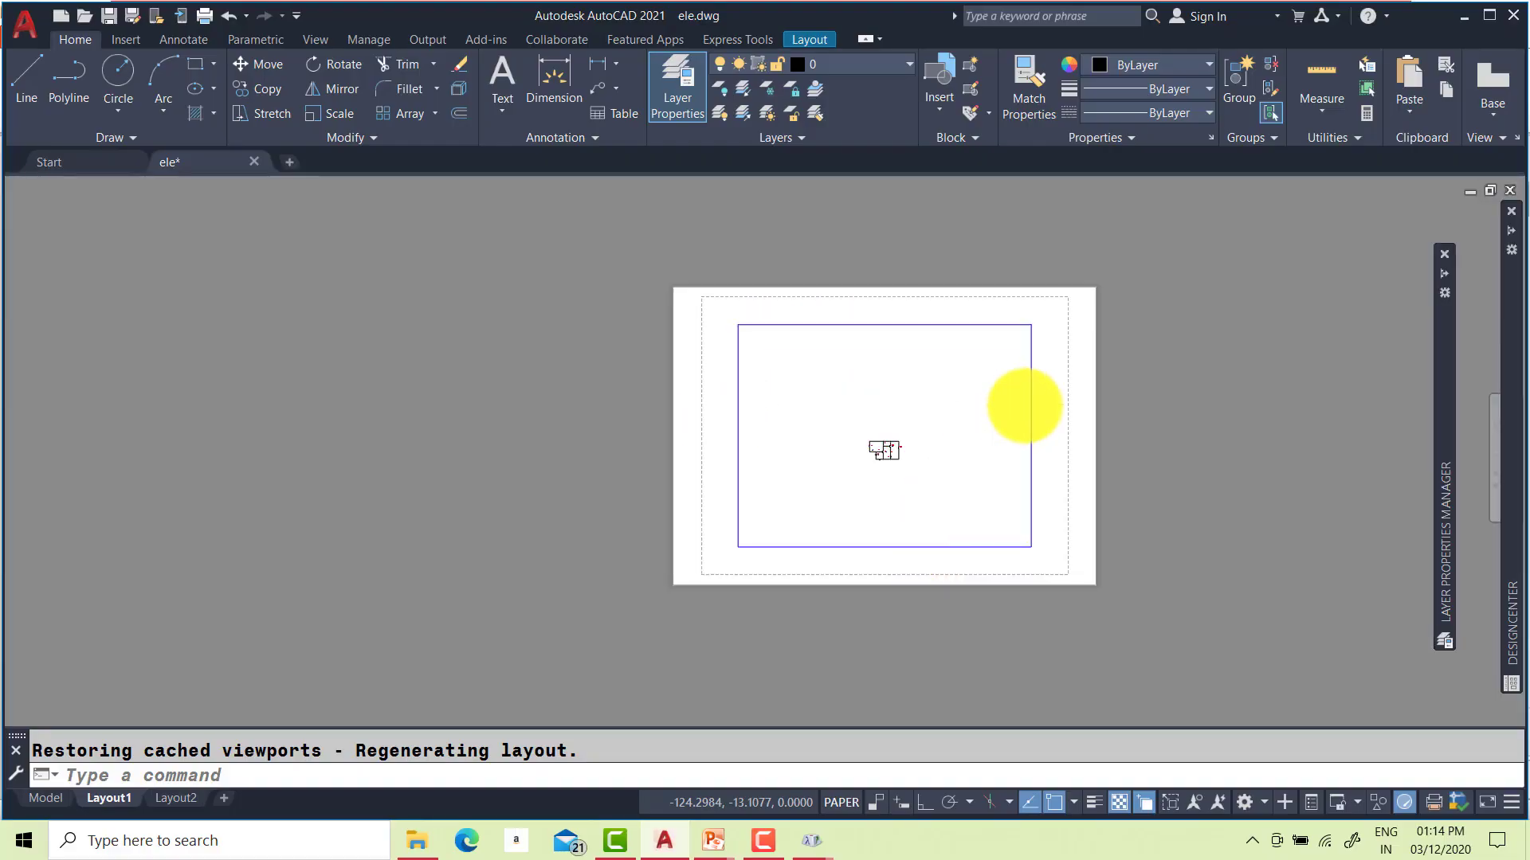
pyautogui.scroll(4, 1024, 403)
pyautogui.scroll(-2, 877, 434)
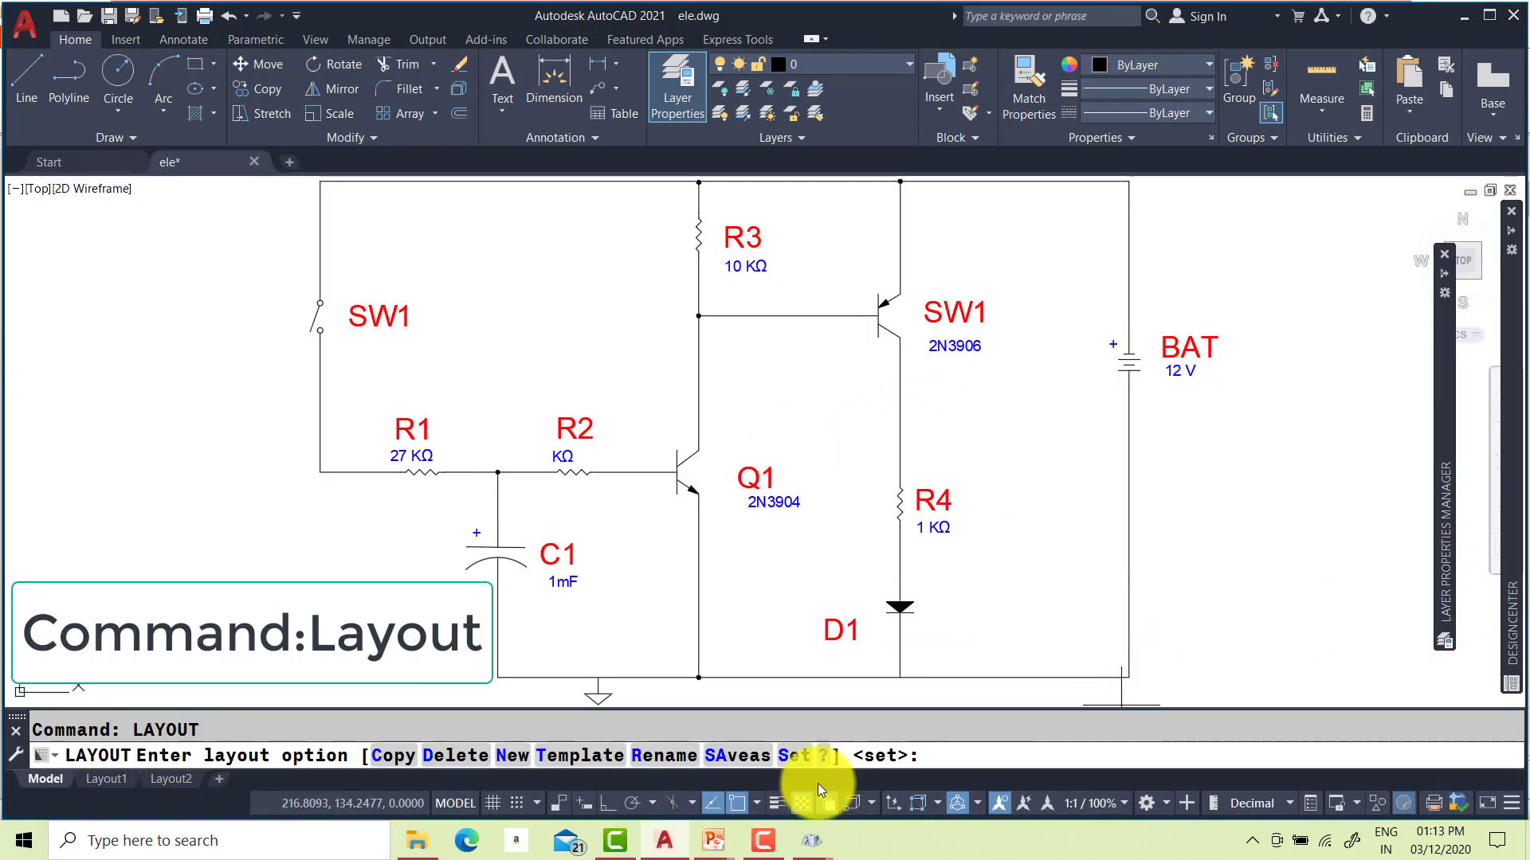
# Choose the LAYOUT Template option and preview the acad, Tutorial-mMfg and SheetSets Manufacturing Metric templates
pyautogui.click(581, 753)
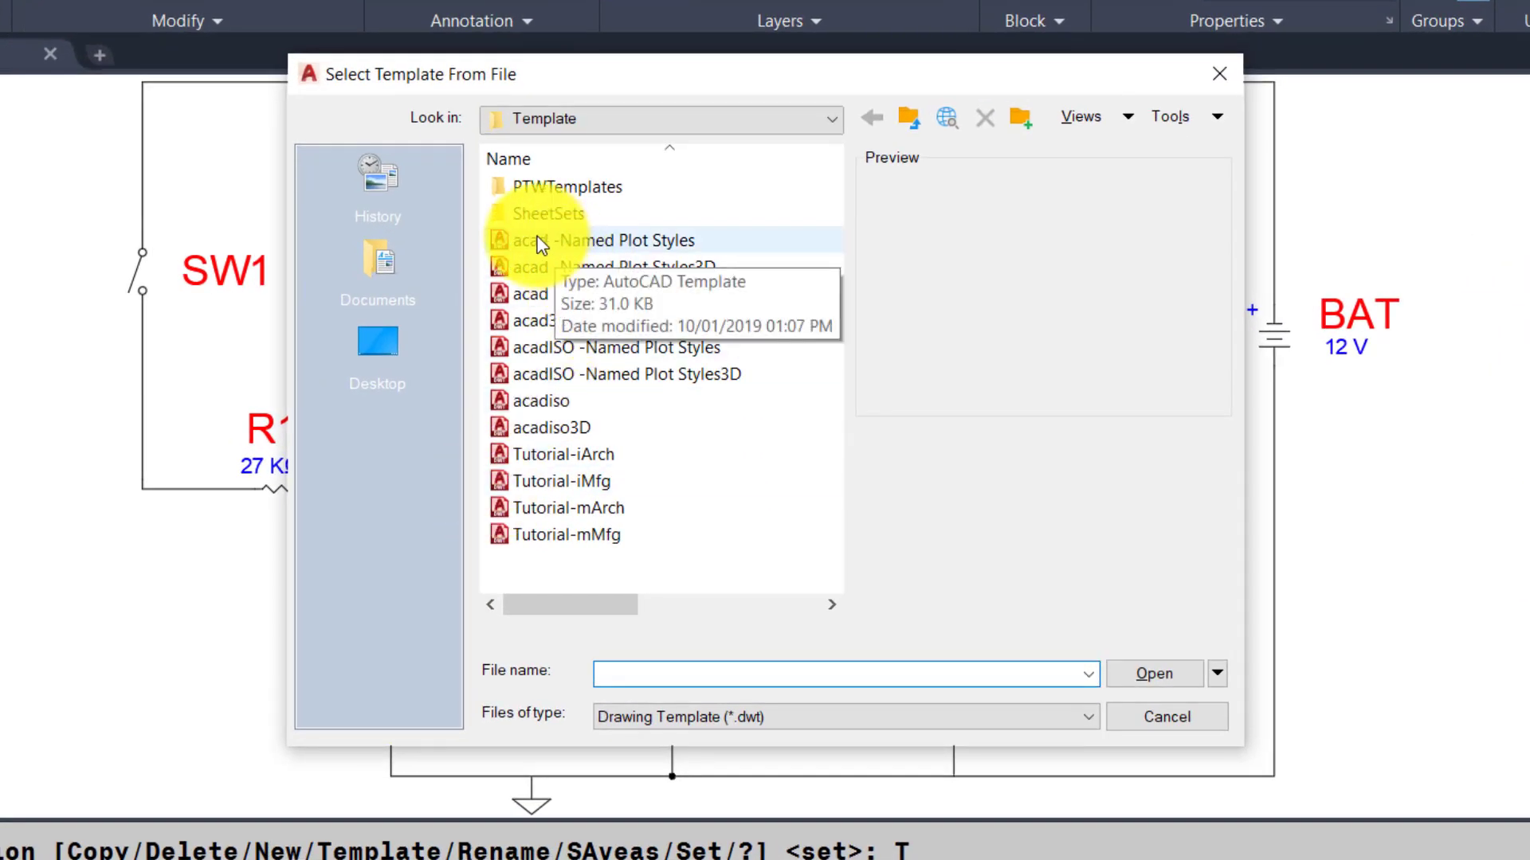
pyautogui.click(531, 293)
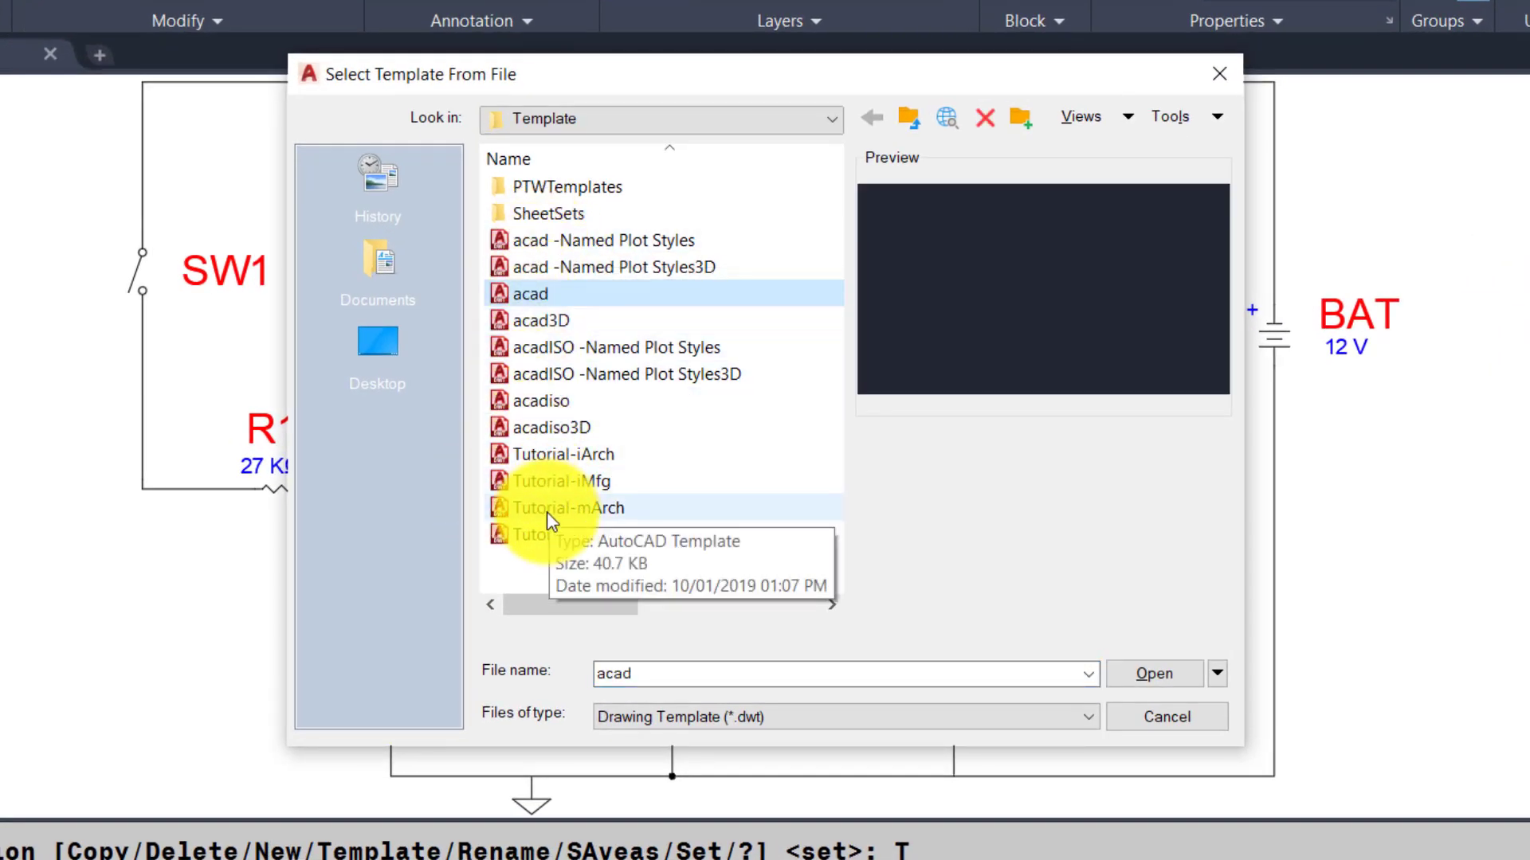
pyautogui.click(566, 535)
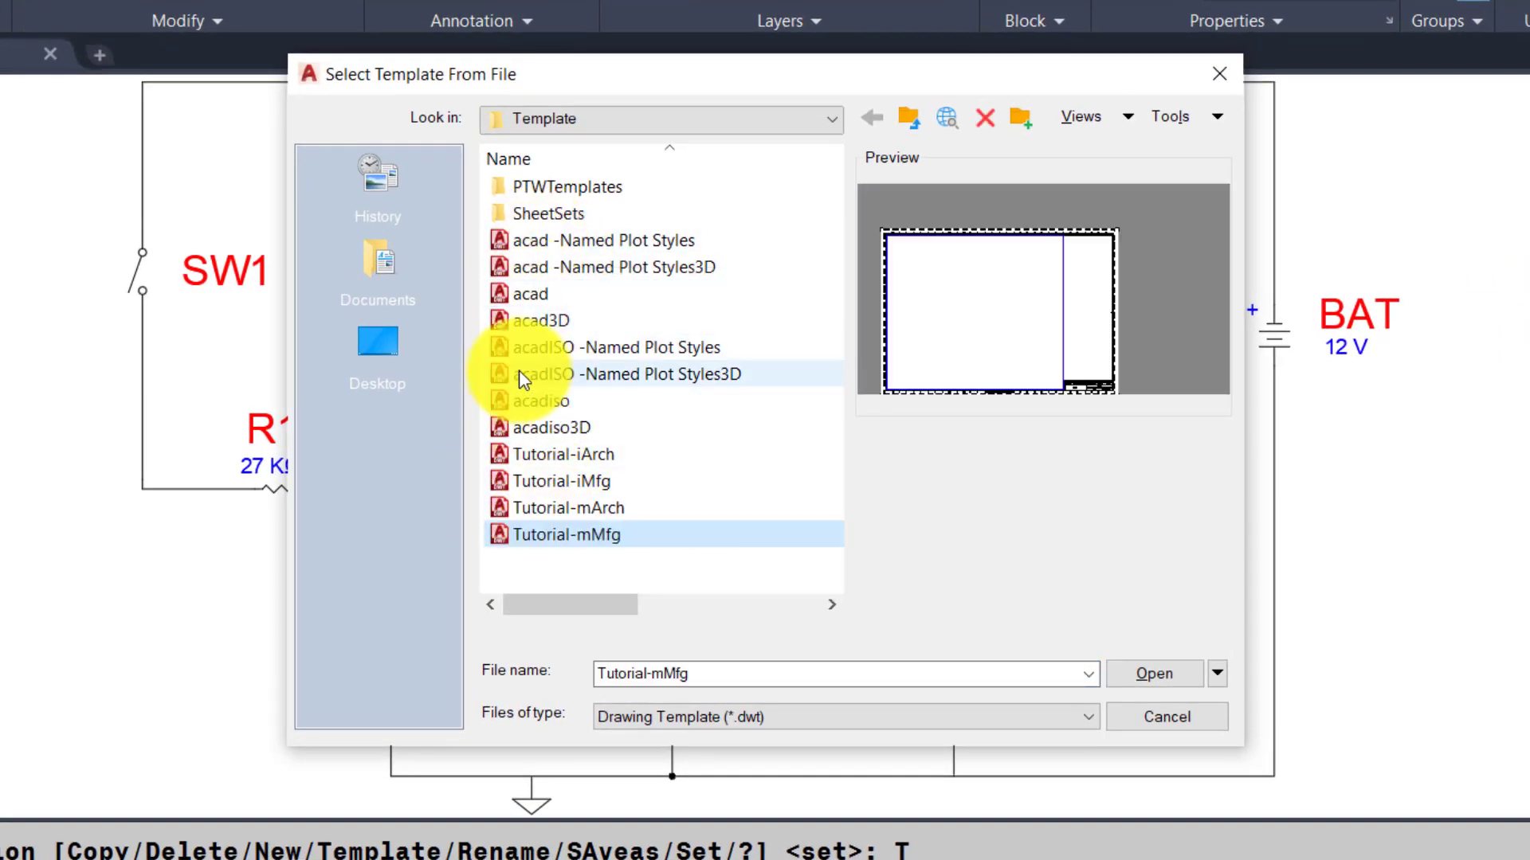
pyautogui.doubleClick(557, 215)
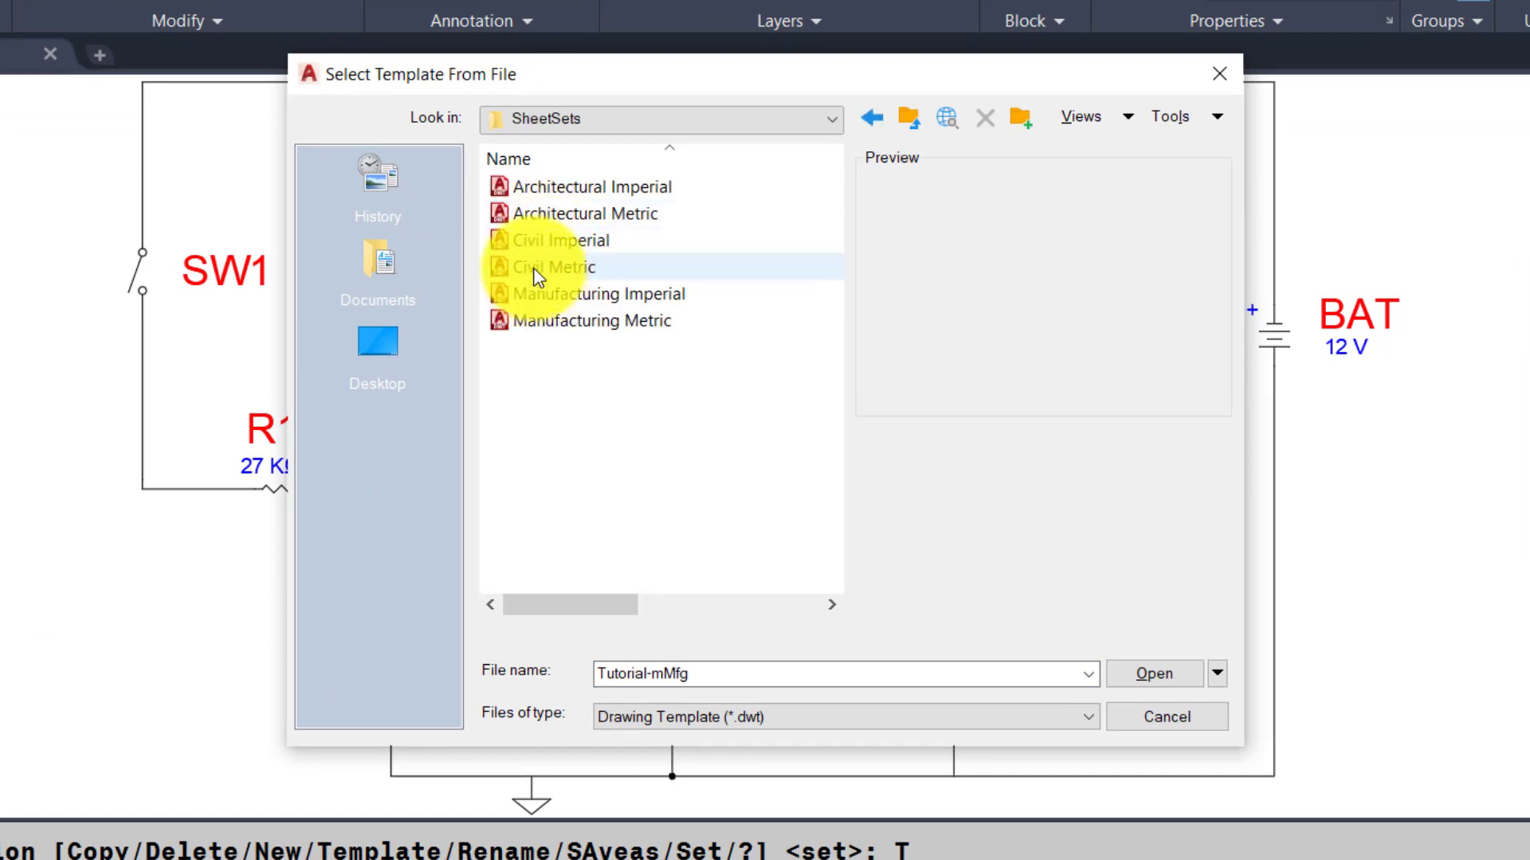
pyautogui.click(548, 320)
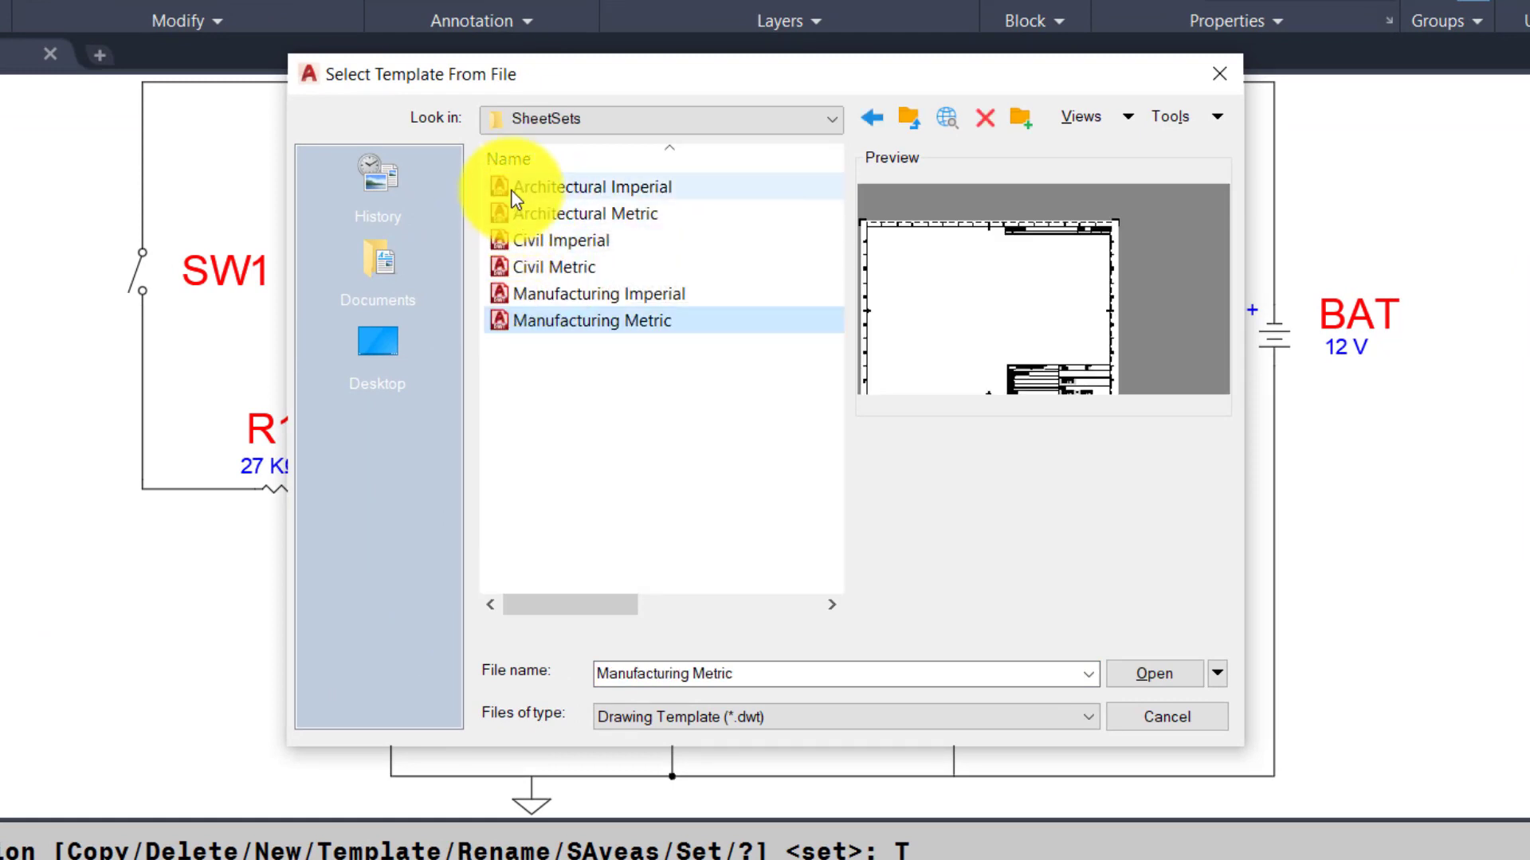
# Insert the ISO A3 Title Block layout from a template file
pyautogui.click(1165, 677)
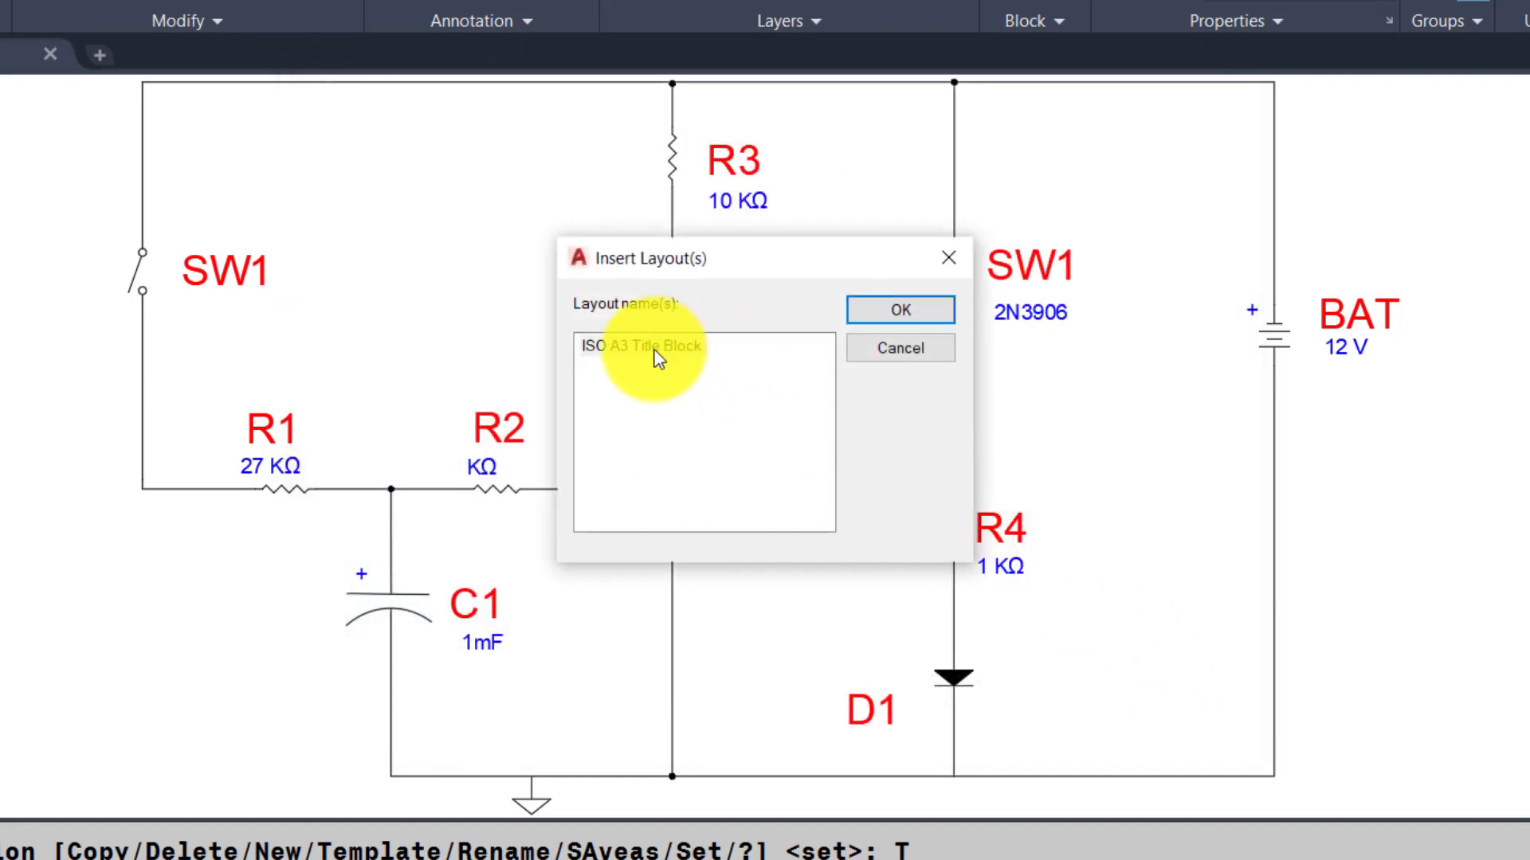
pyautogui.click(655, 347)
pyautogui.click(901, 310)
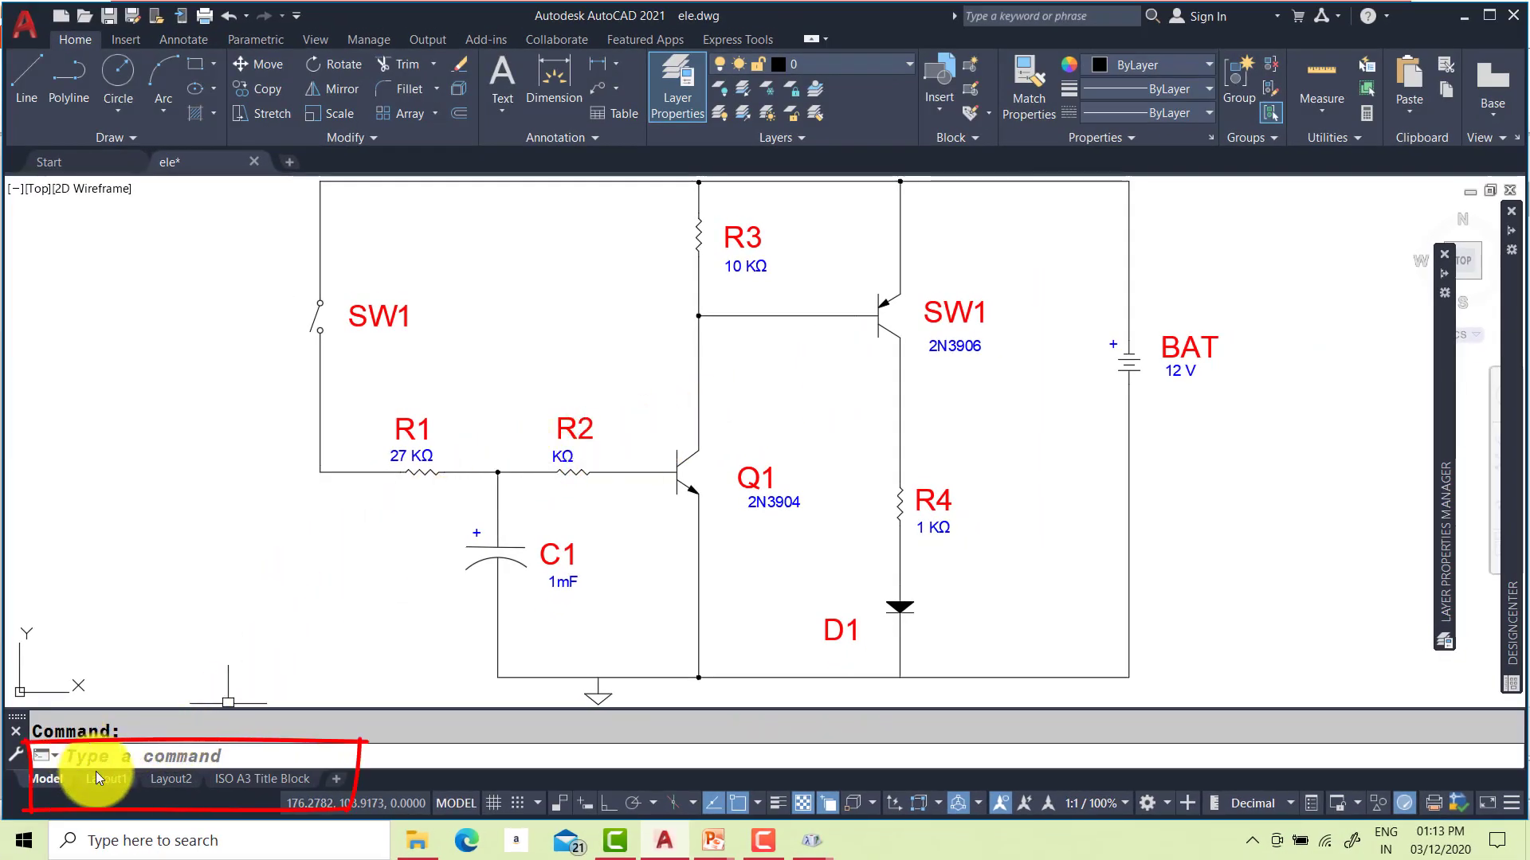
# Open the inserted title block layout and examine the fields of its title block
pyautogui.moveTo(234, 783)
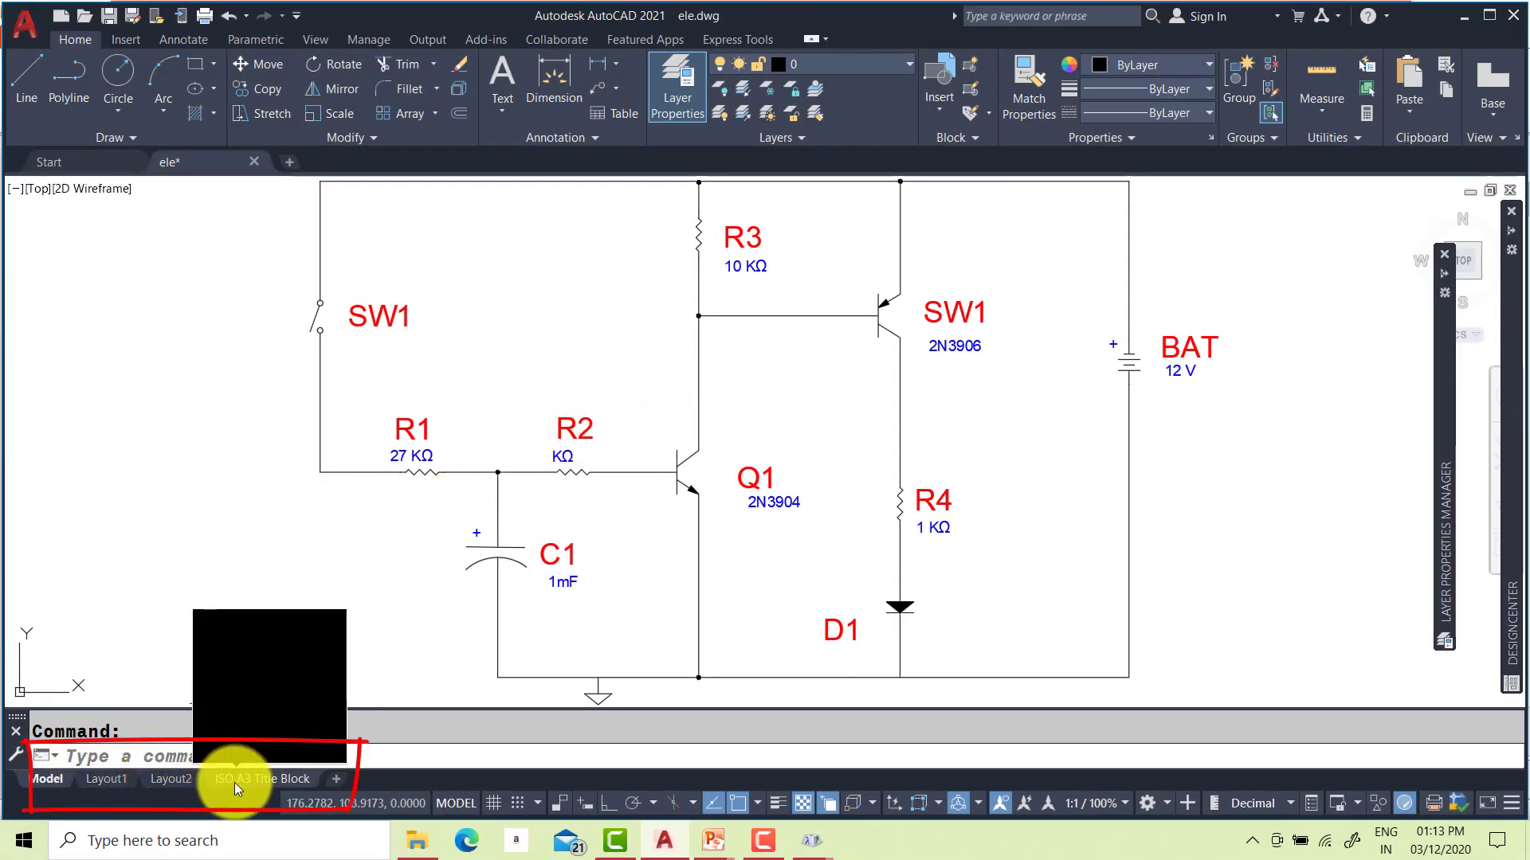
pyautogui.click(235, 783)
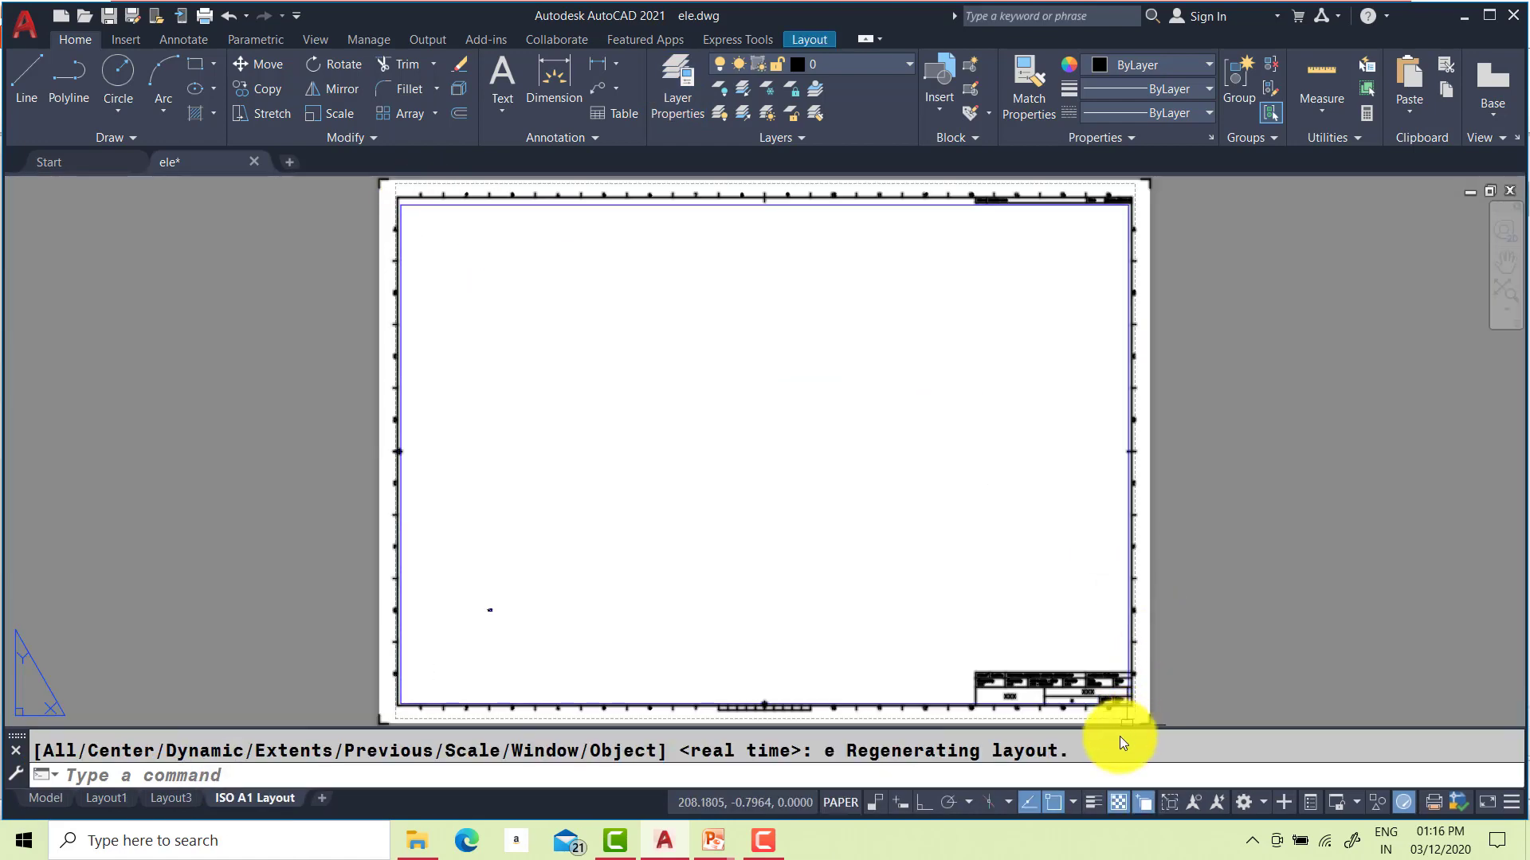
pyautogui.scroll(5, 1117, 719)
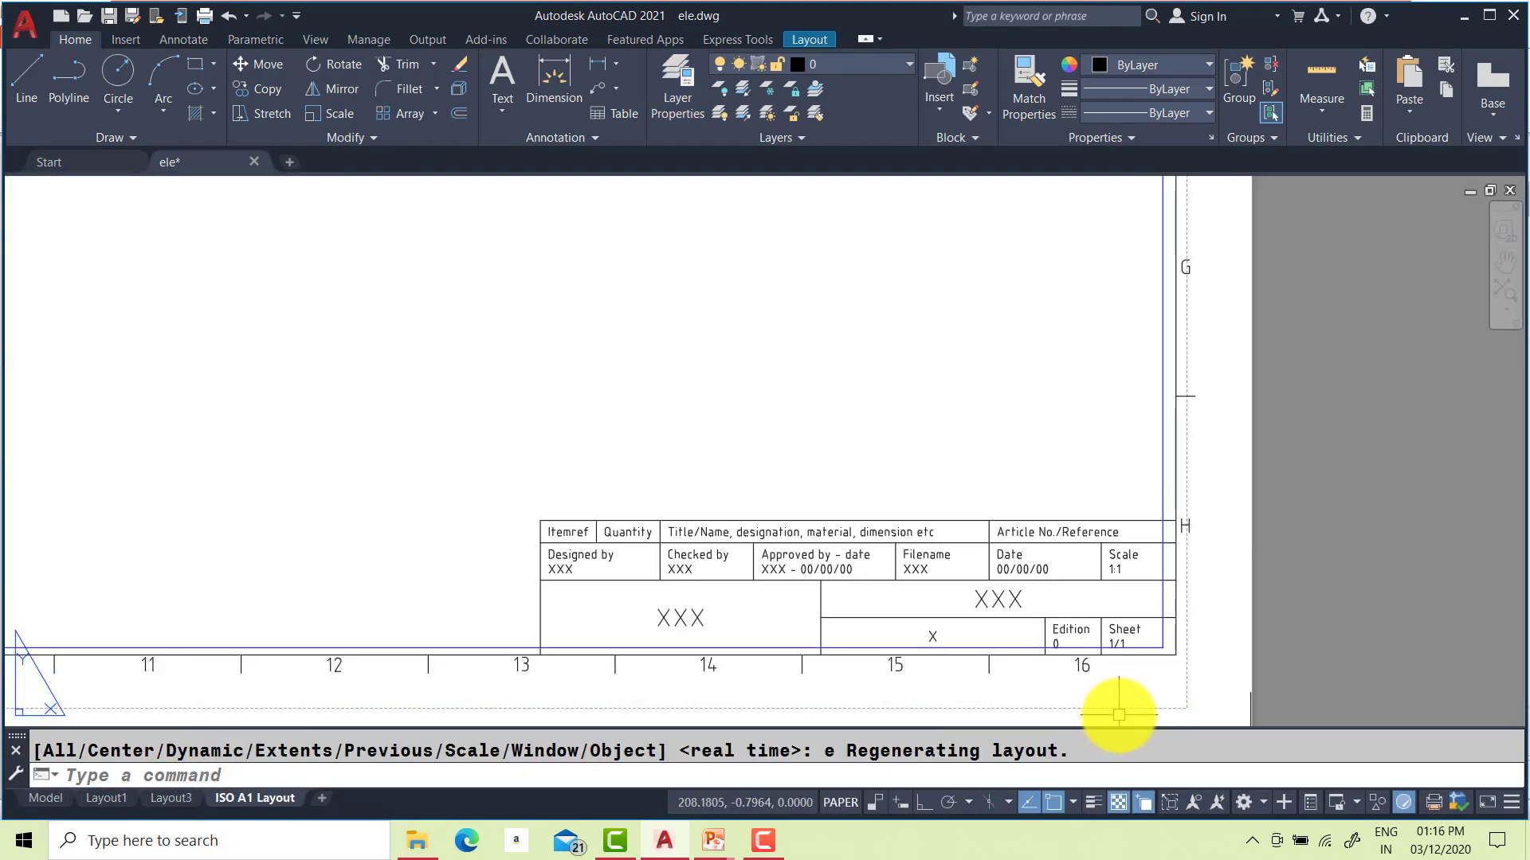
pyautogui.scroll(2, 1117, 715)
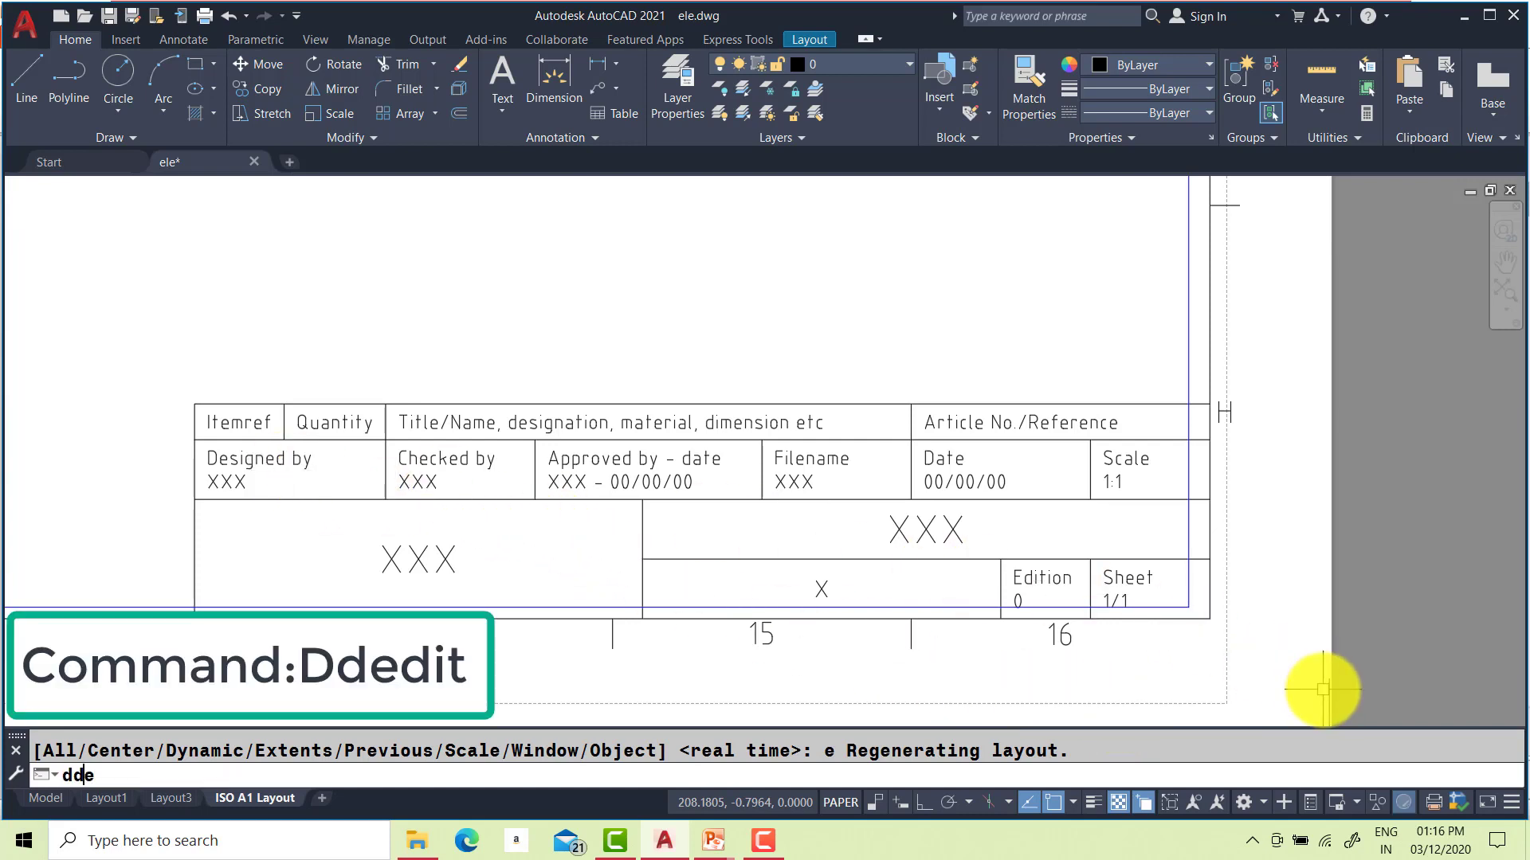
# Edit the title block attributes, setting Checked by to erge and Owner to 353
pyautogui.write('it')
pyautogui.press('Return')
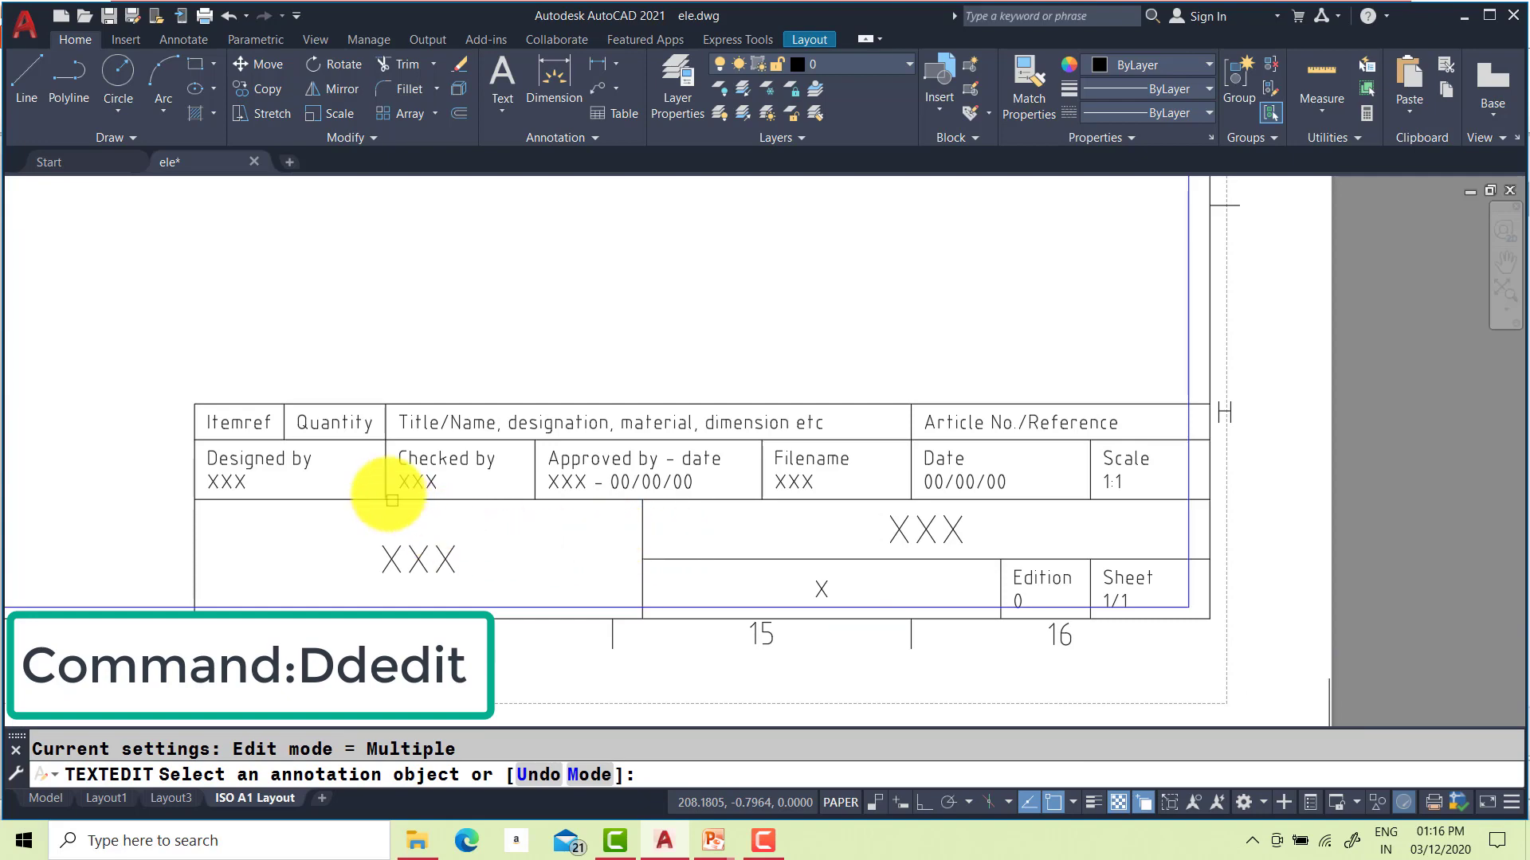
pyautogui.click(431, 479)
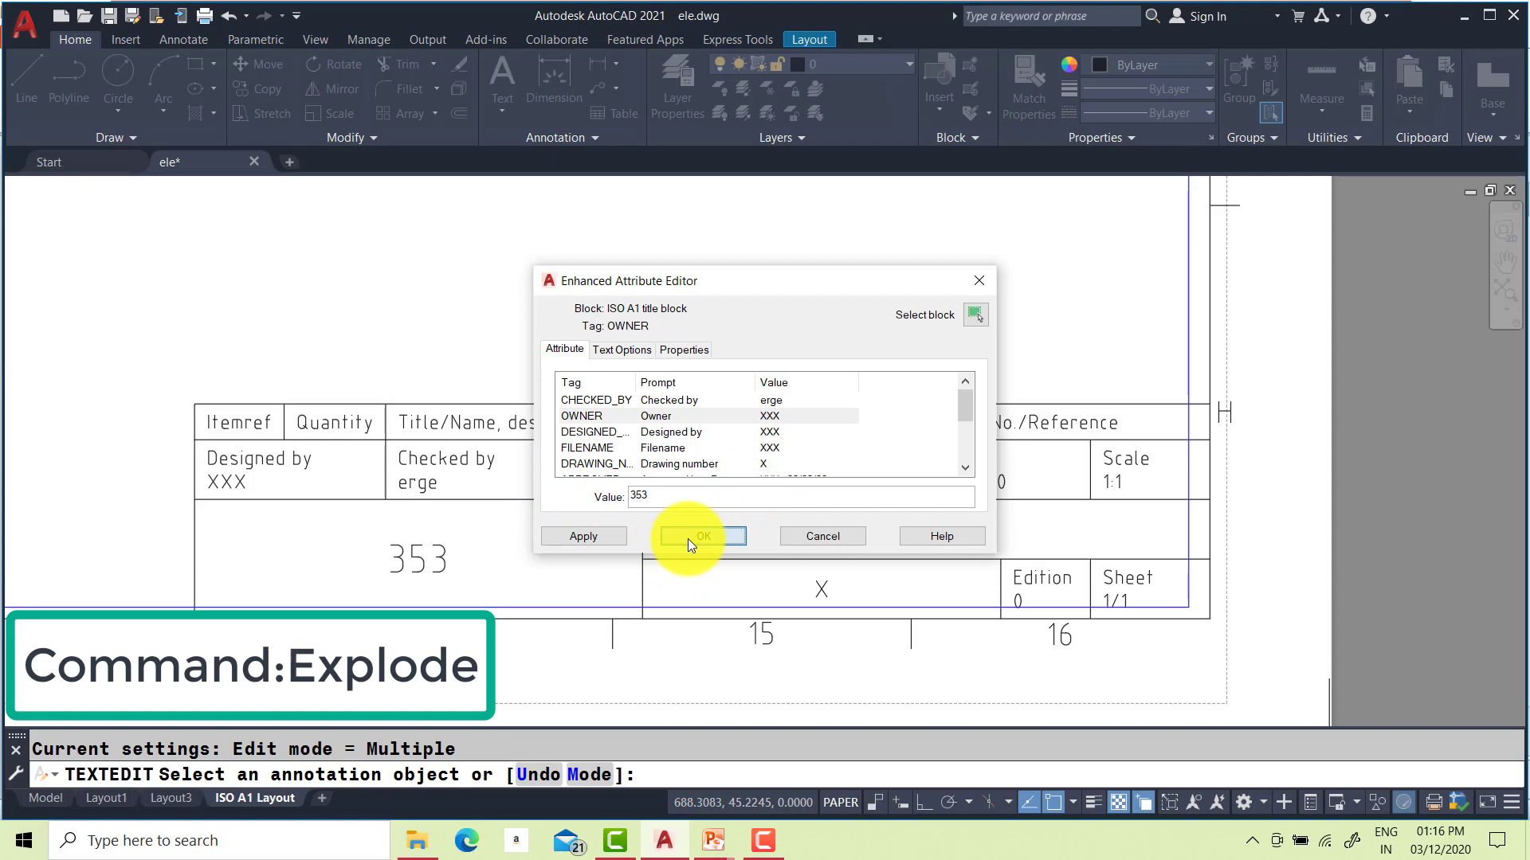
pyautogui.click(687, 538)
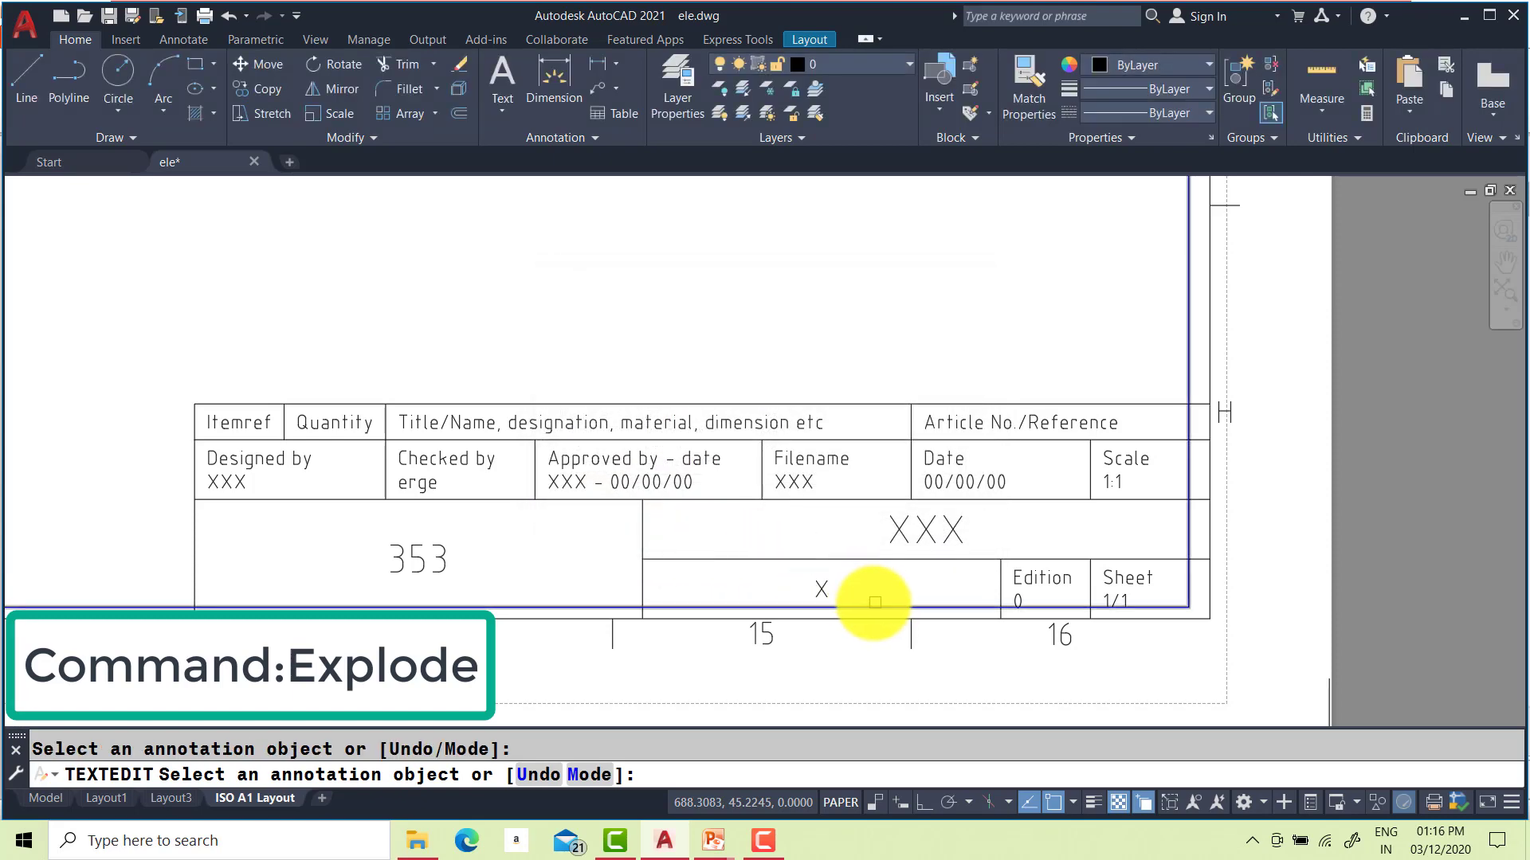
# Explode the title block into separately editable lines and text
pyautogui.press('Escape')
pyautogui.write('x')
pyautogui.press('Return')
pyautogui.click(658, 479)
pyautogui.press('Return')
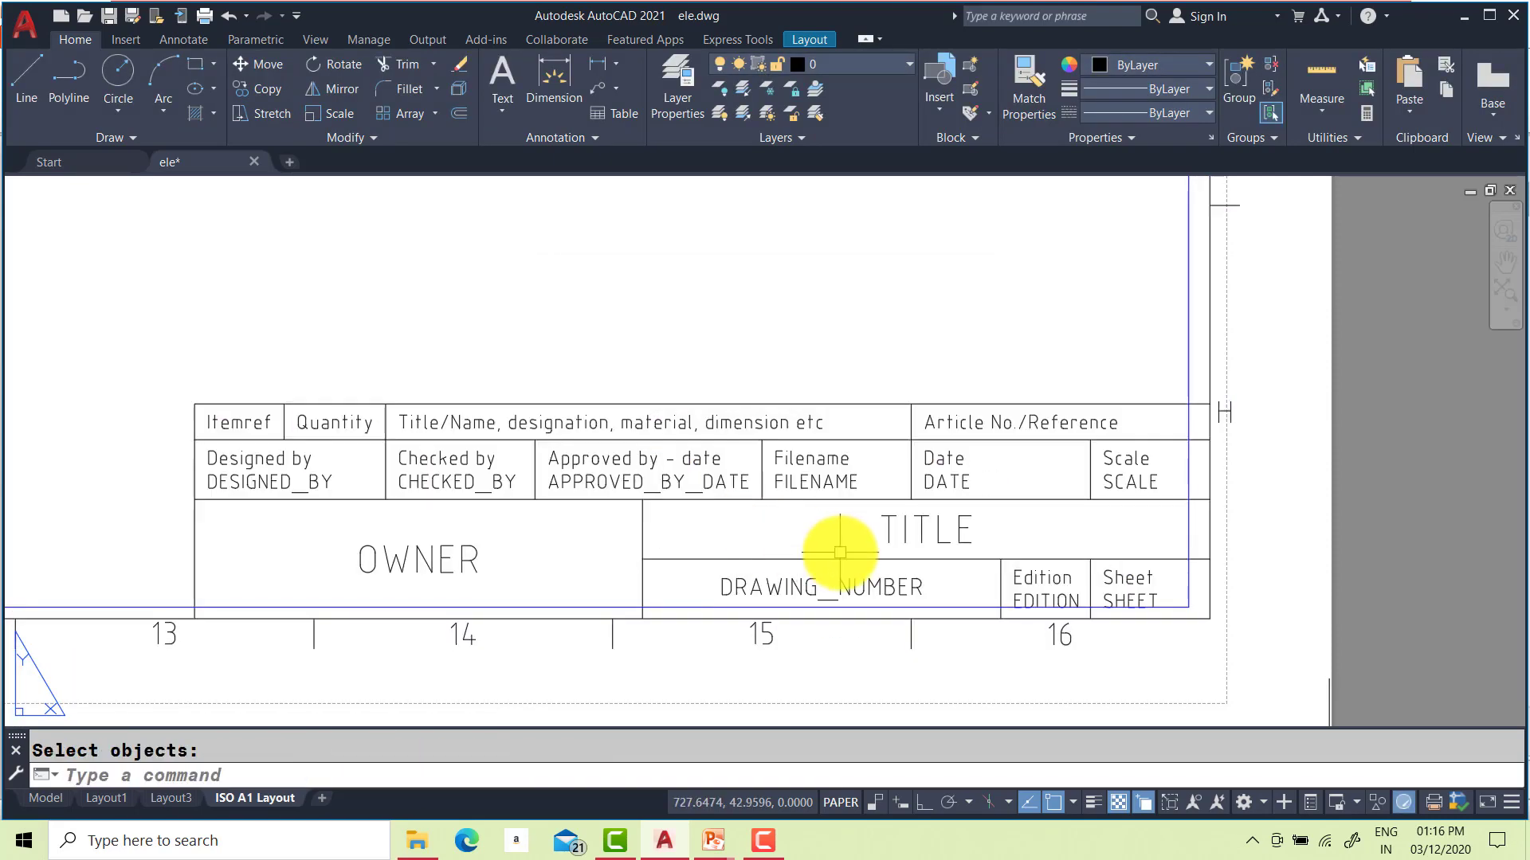
# Edit the exploded title block text, entering the designer's name under Designed by and STUCOR as the title
pyautogui.write('ddedit')
pyautogui.press('Return')
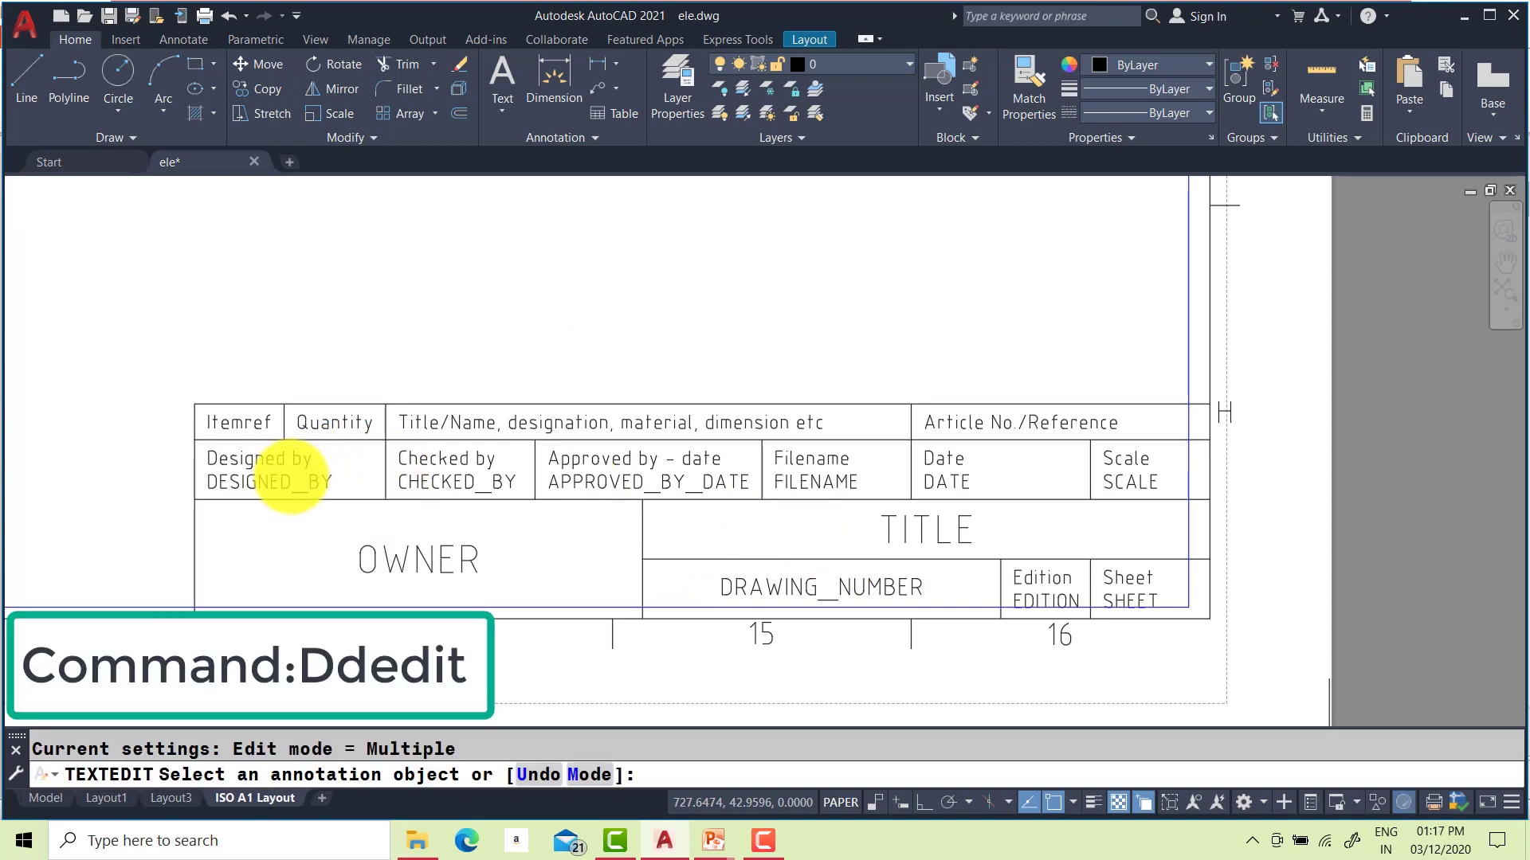
pyautogui.click(290, 476)
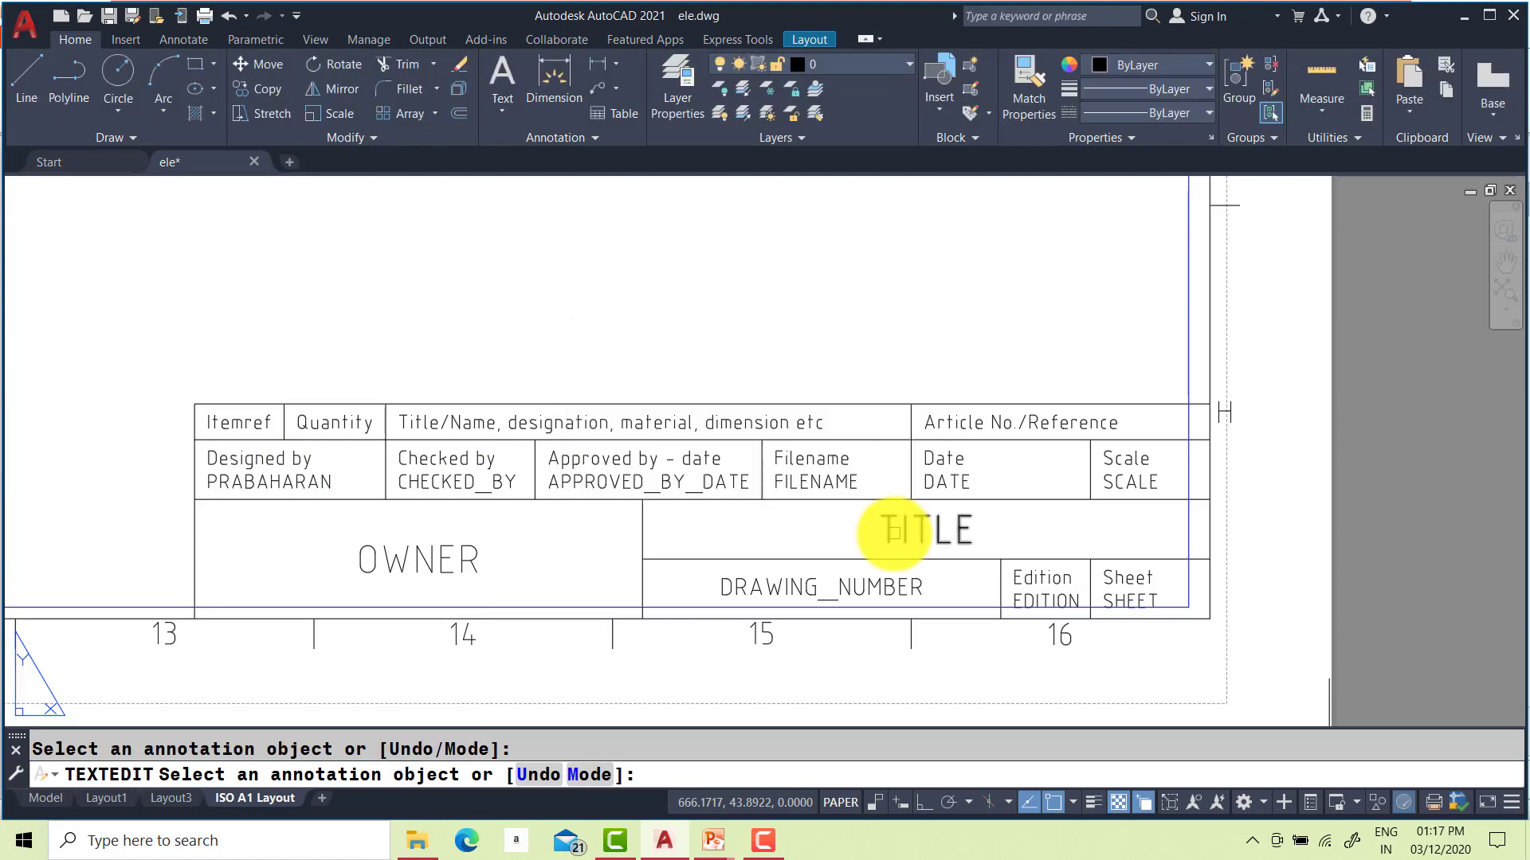
pyautogui.click(895, 529)
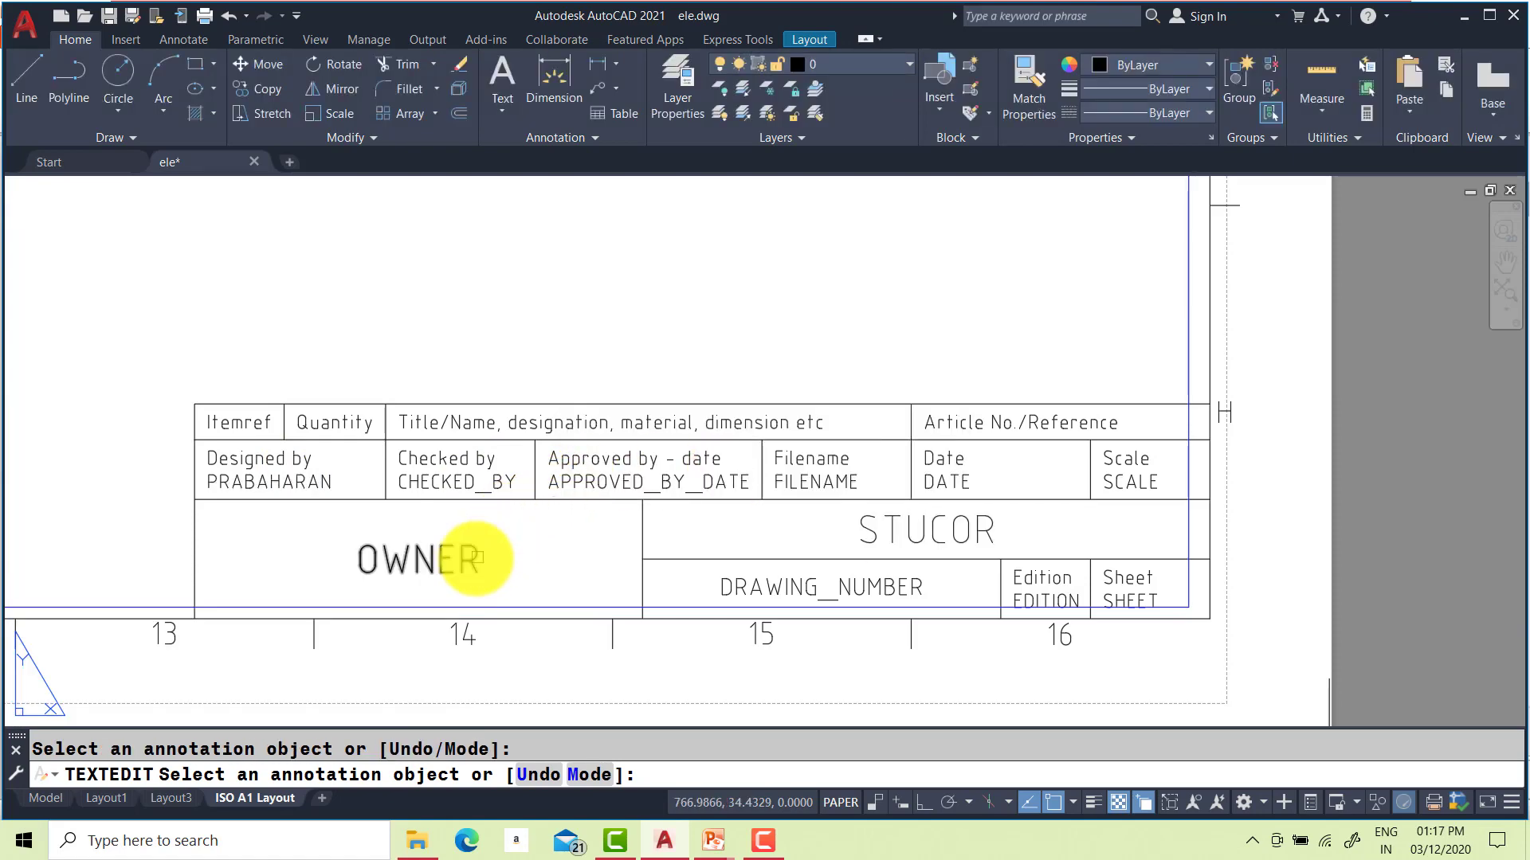
pyautogui.press('Escape')
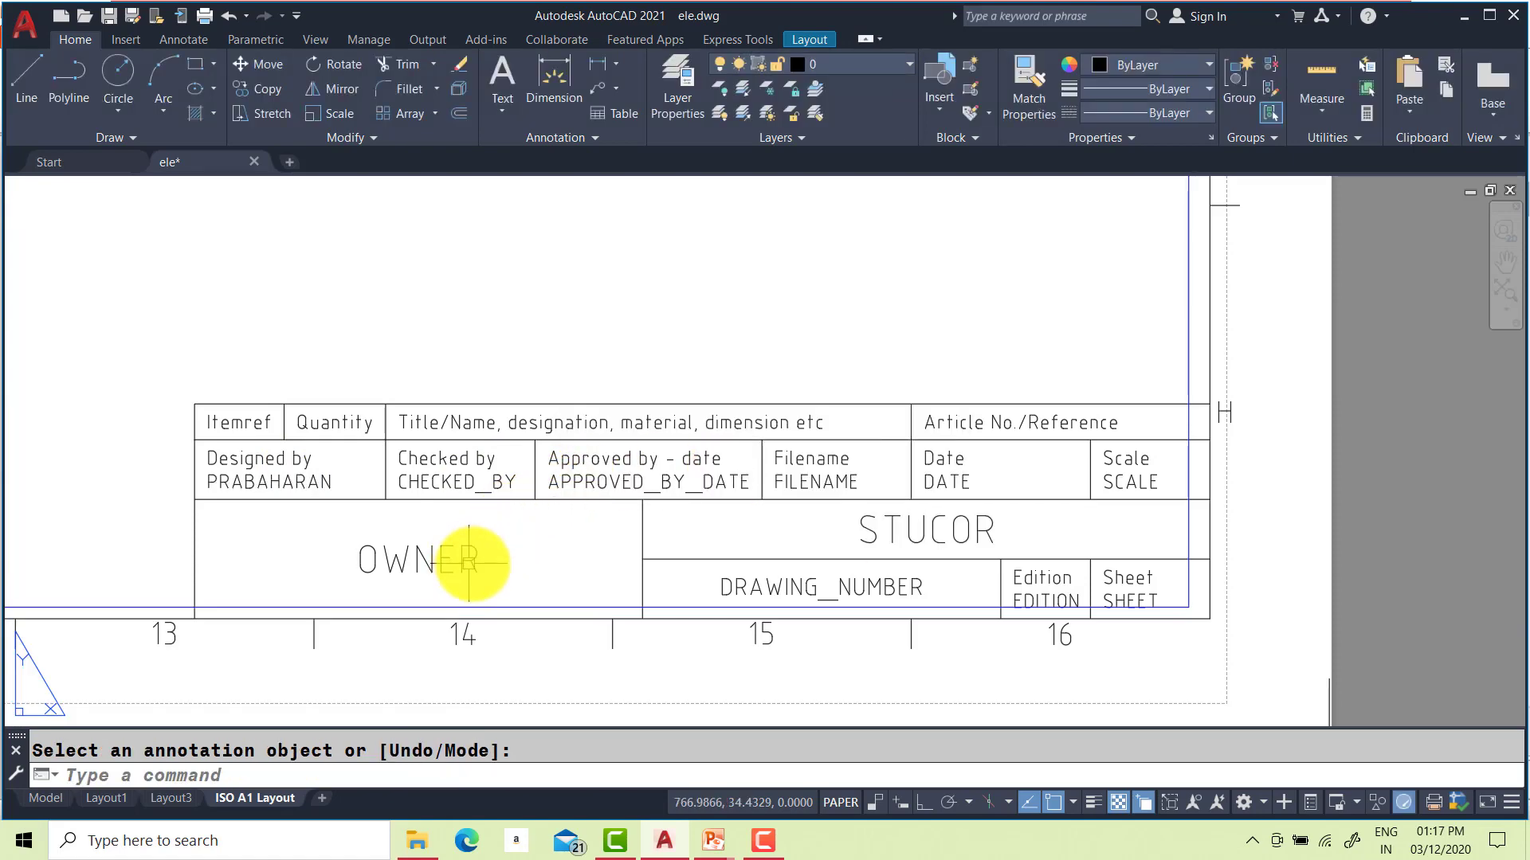
# Draw a logo of overlapping small circles inside a larger one beside the OWNER text
pyautogui.write('c')
pyautogui.press('Return')
pyautogui.click(552, 553)
pyautogui.click(563, 546)
pyautogui.press('Return')
pyautogui.click(561, 551)
pyautogui.click(593, 571)
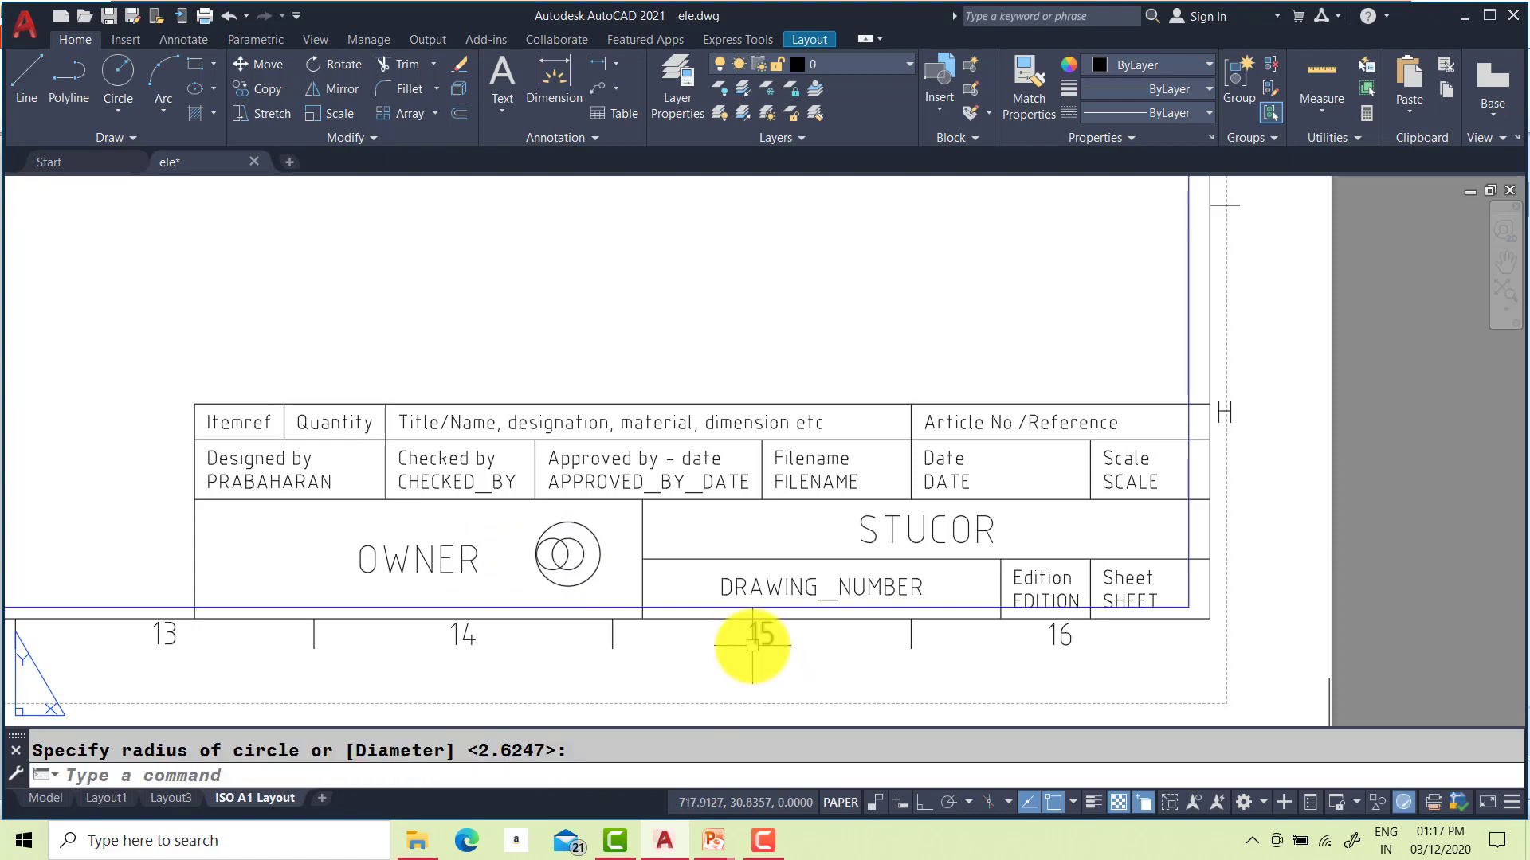
# Examine the layout sheet up close and at full extents
pyautogui.write('z')
pyautogui.press('Return')
pyautogui.write('e')
pyautogui.press('Return')
pyautogui.scroll(-2, 454, 662)
pyautogui.scroll(5, 470, 641)
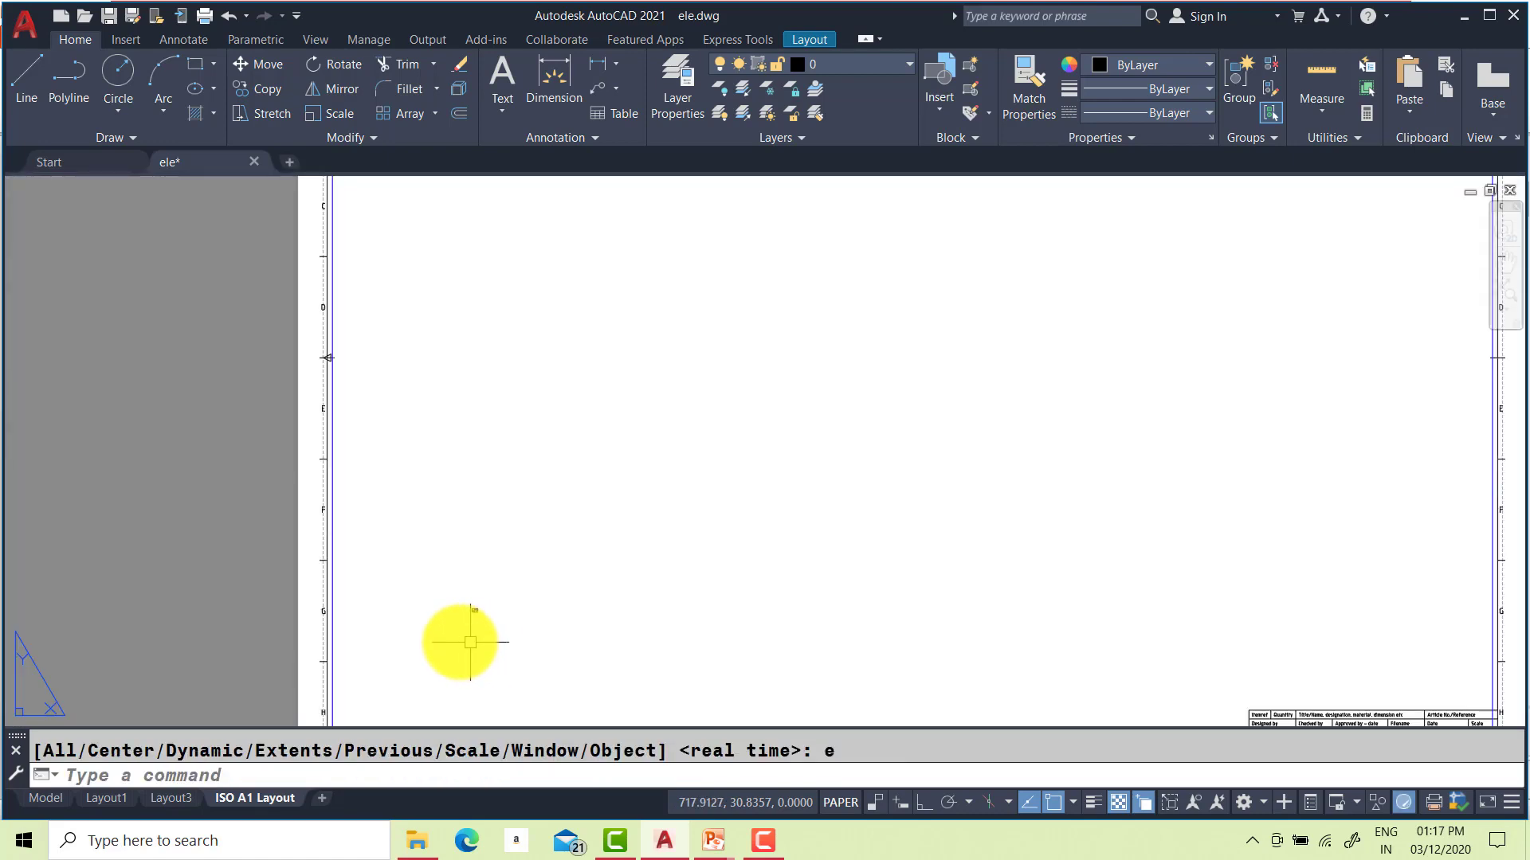
pyautogui.scroll(3, 461, 630)
pyautogui.scroll(3, 502, 556)
pyautogui.scroll(-3, 546, 455)
pyautogui.scroll(6, 540, 454)
pyautogui.scroll(-7, 508, 456)
pyautogui.scroll(-8, 510, 454)
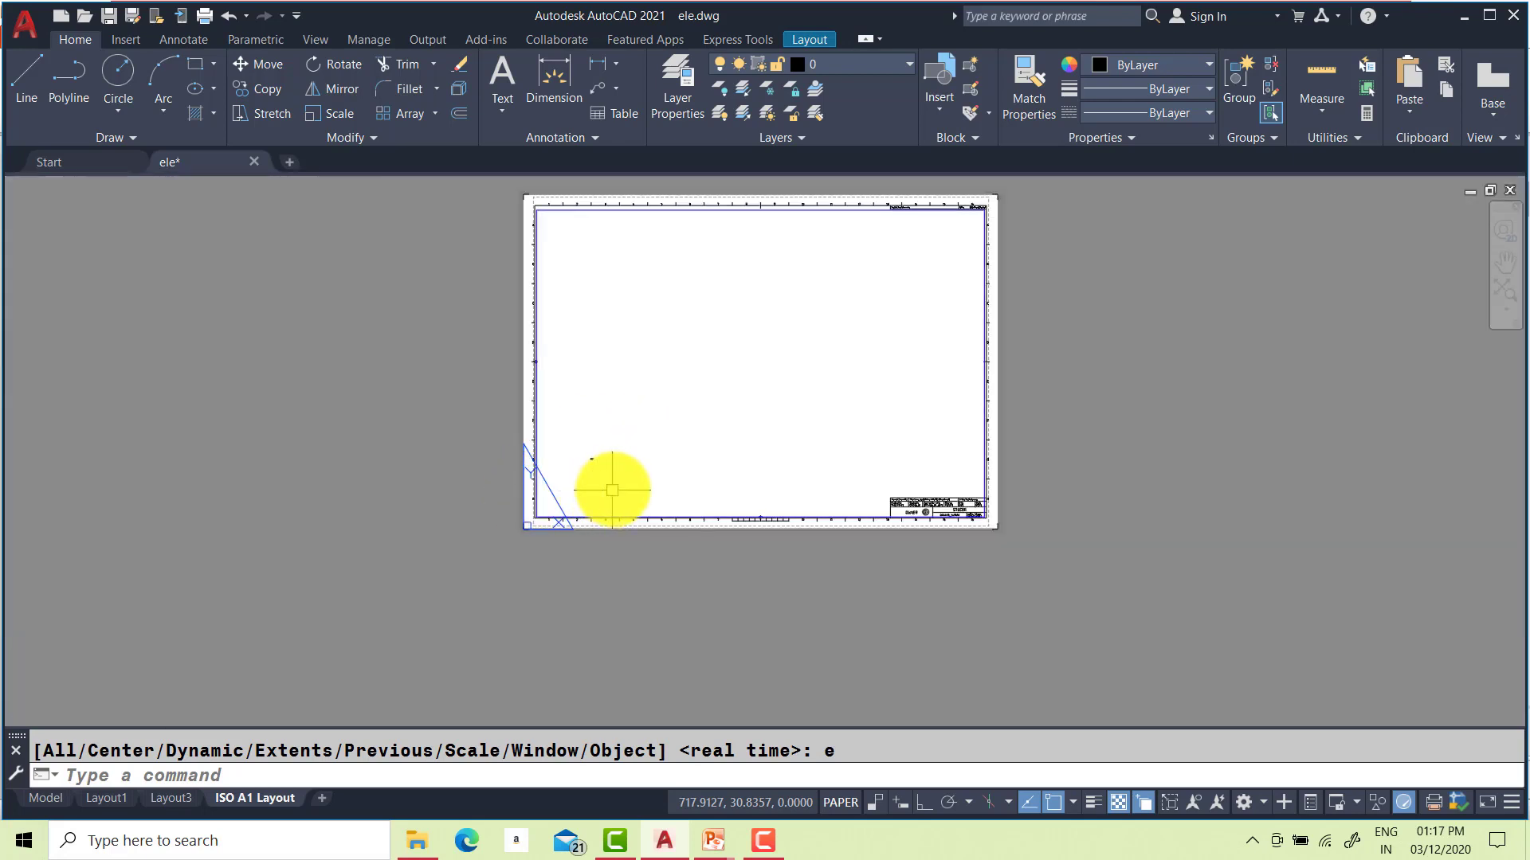
pyautogui.write('z')
pyautogui.press('Return')
pyautogui.write('e')
pyautogui.press('Return')
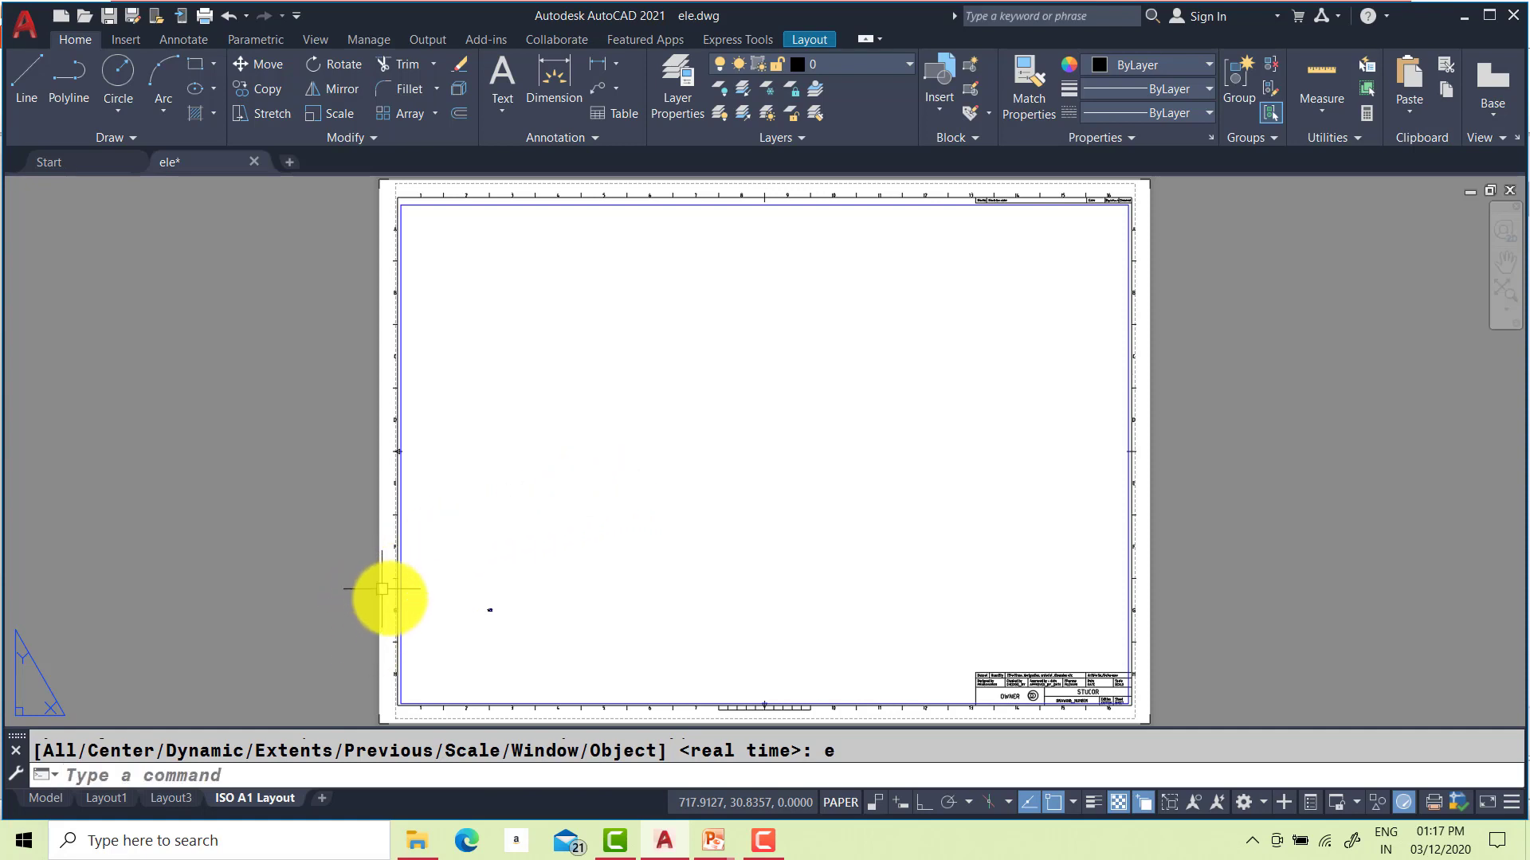
# Delete the blue viewport frame just inside the sheet border and show the whole sheet
pyautogui.scroll(5, 388, 594)
pyautogui.click(438, 577)
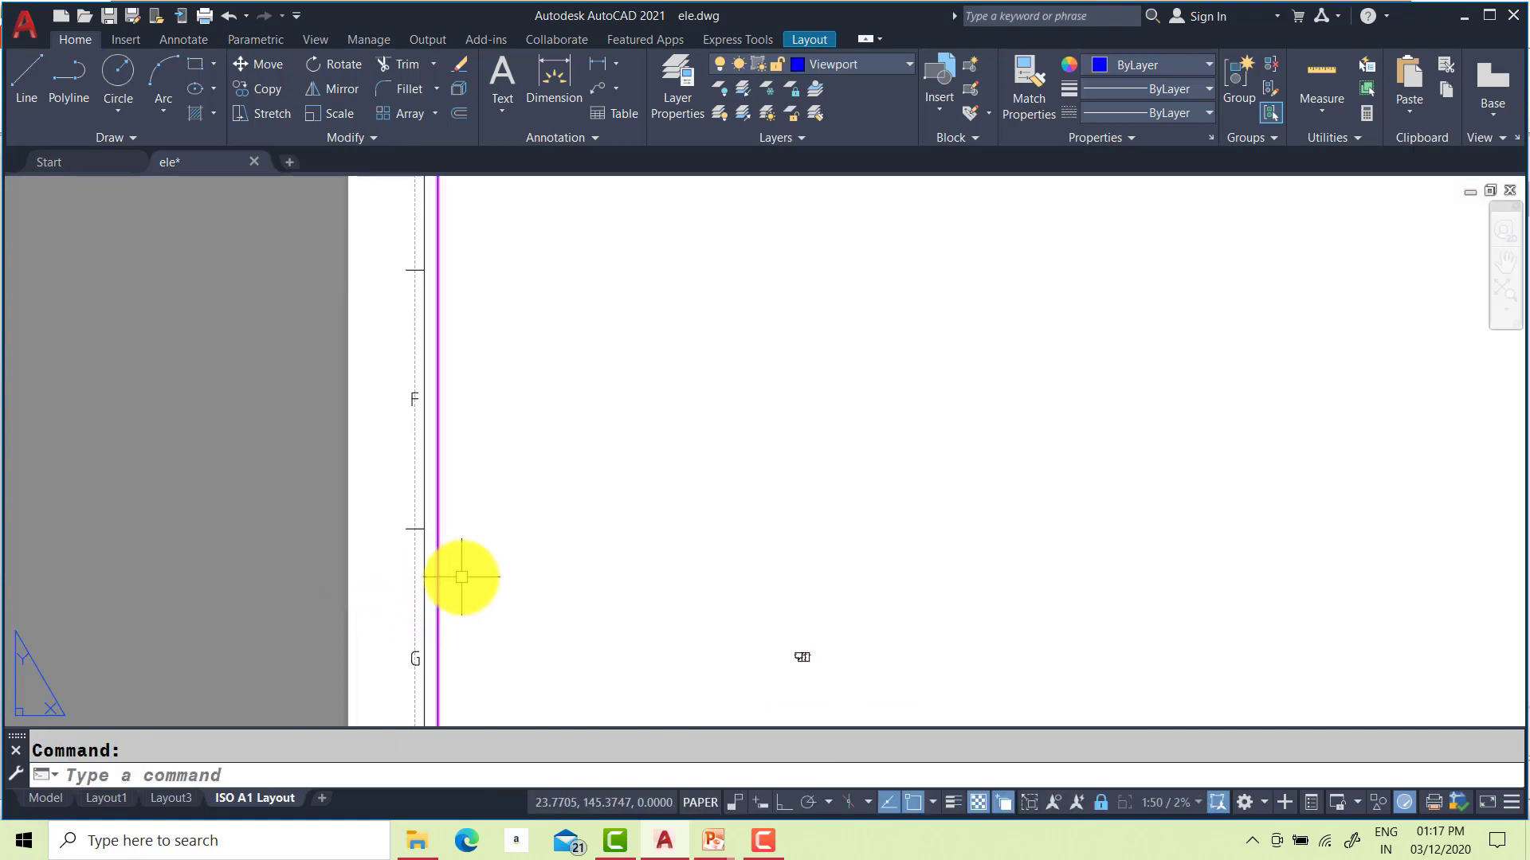
pyautogui.write('z')
pyautogui.press('Return')
pyautogui.write('e')
pyautogui.press('Return')
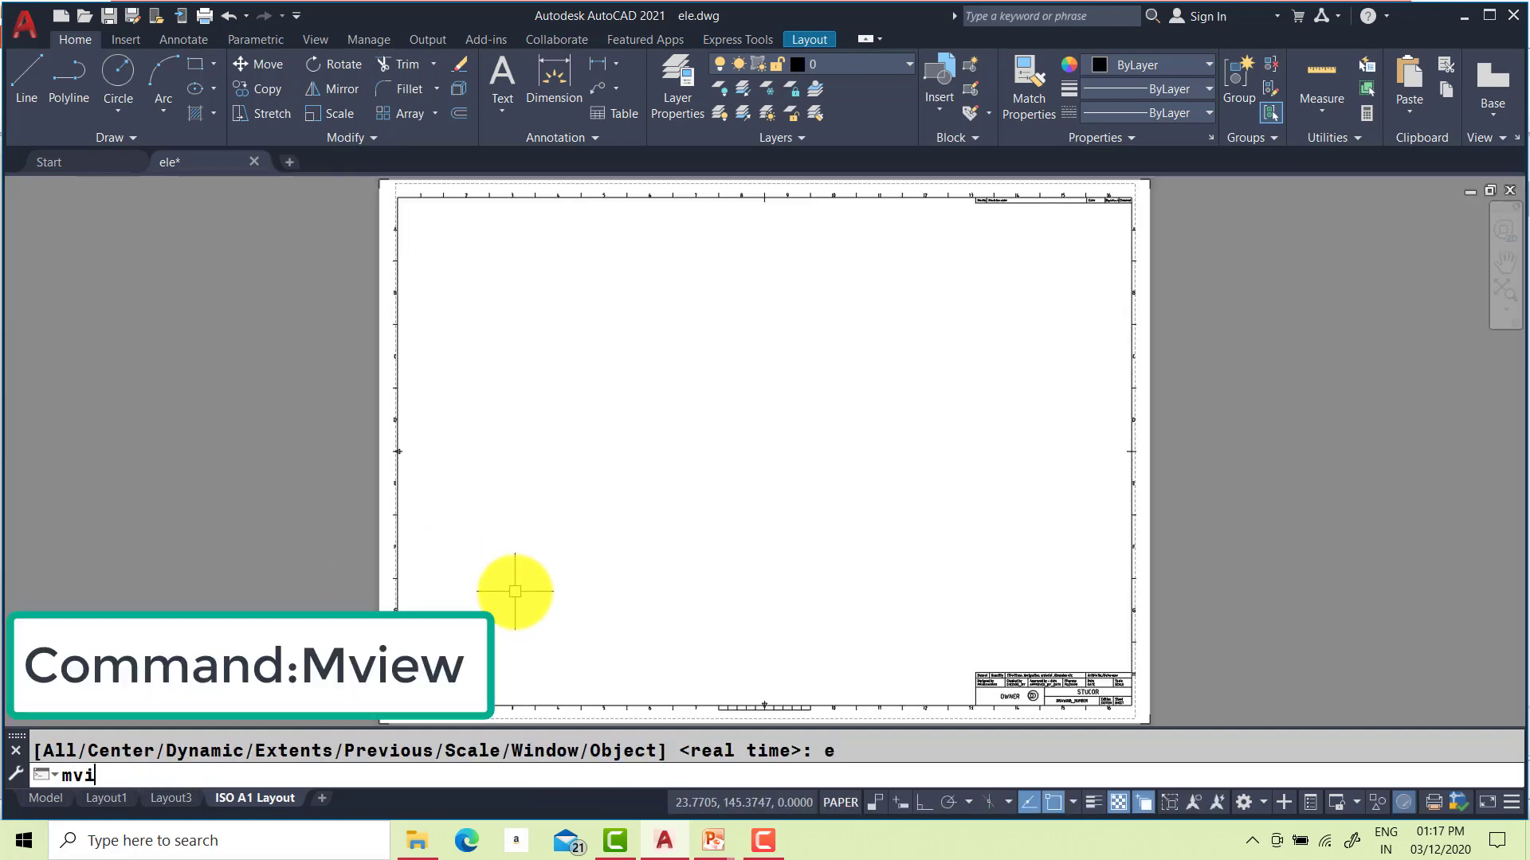
# Create a new viewport with MVIEW, spanning opposite corners of the sheet's drawing border
pyautogui.write('mview')
pyautogui.press('Return')
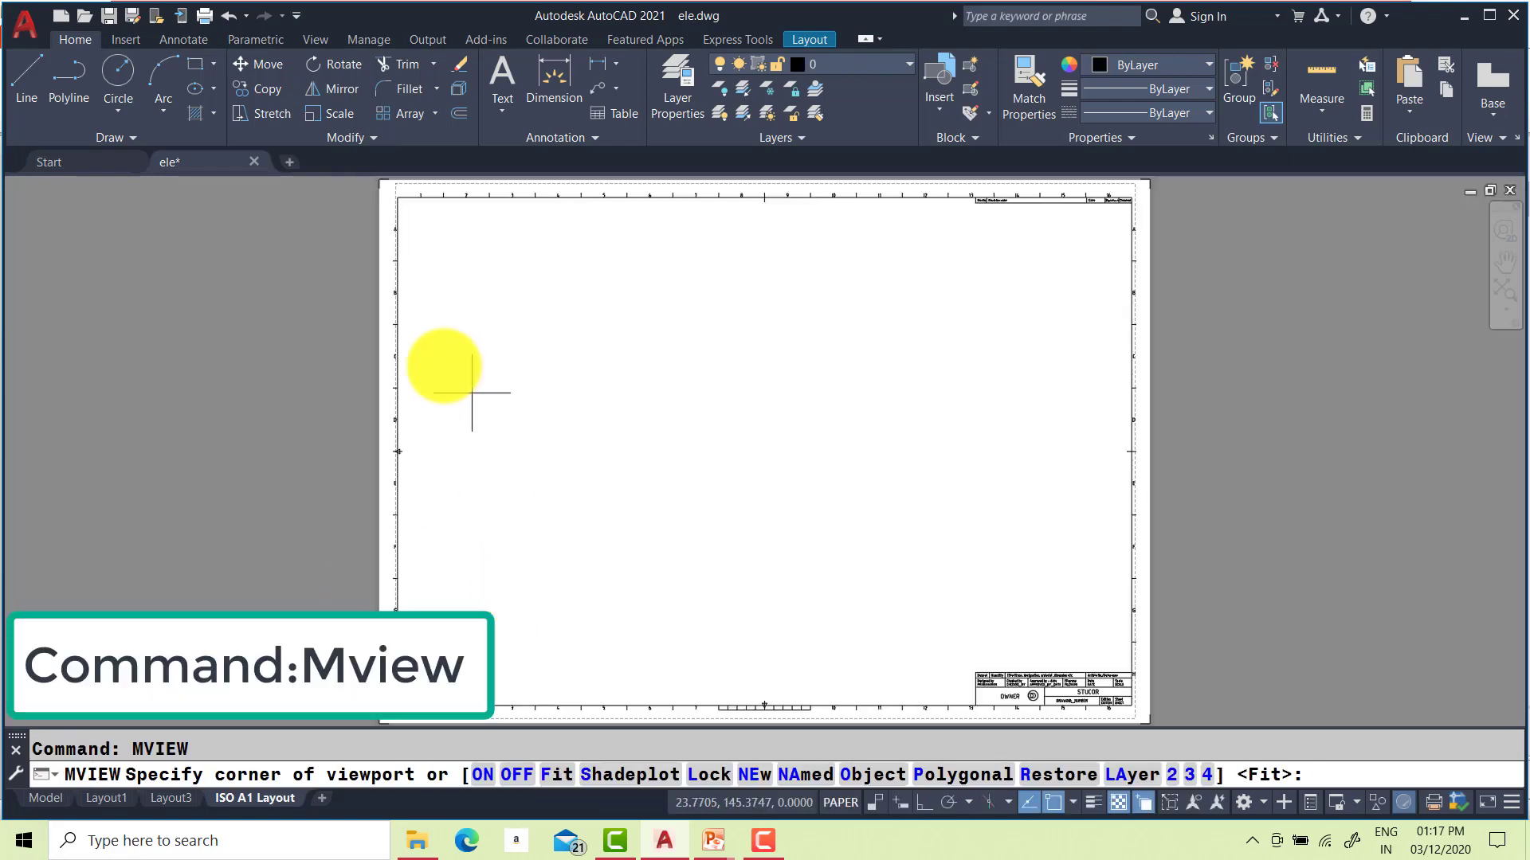
pyautogui.click(397, 196)
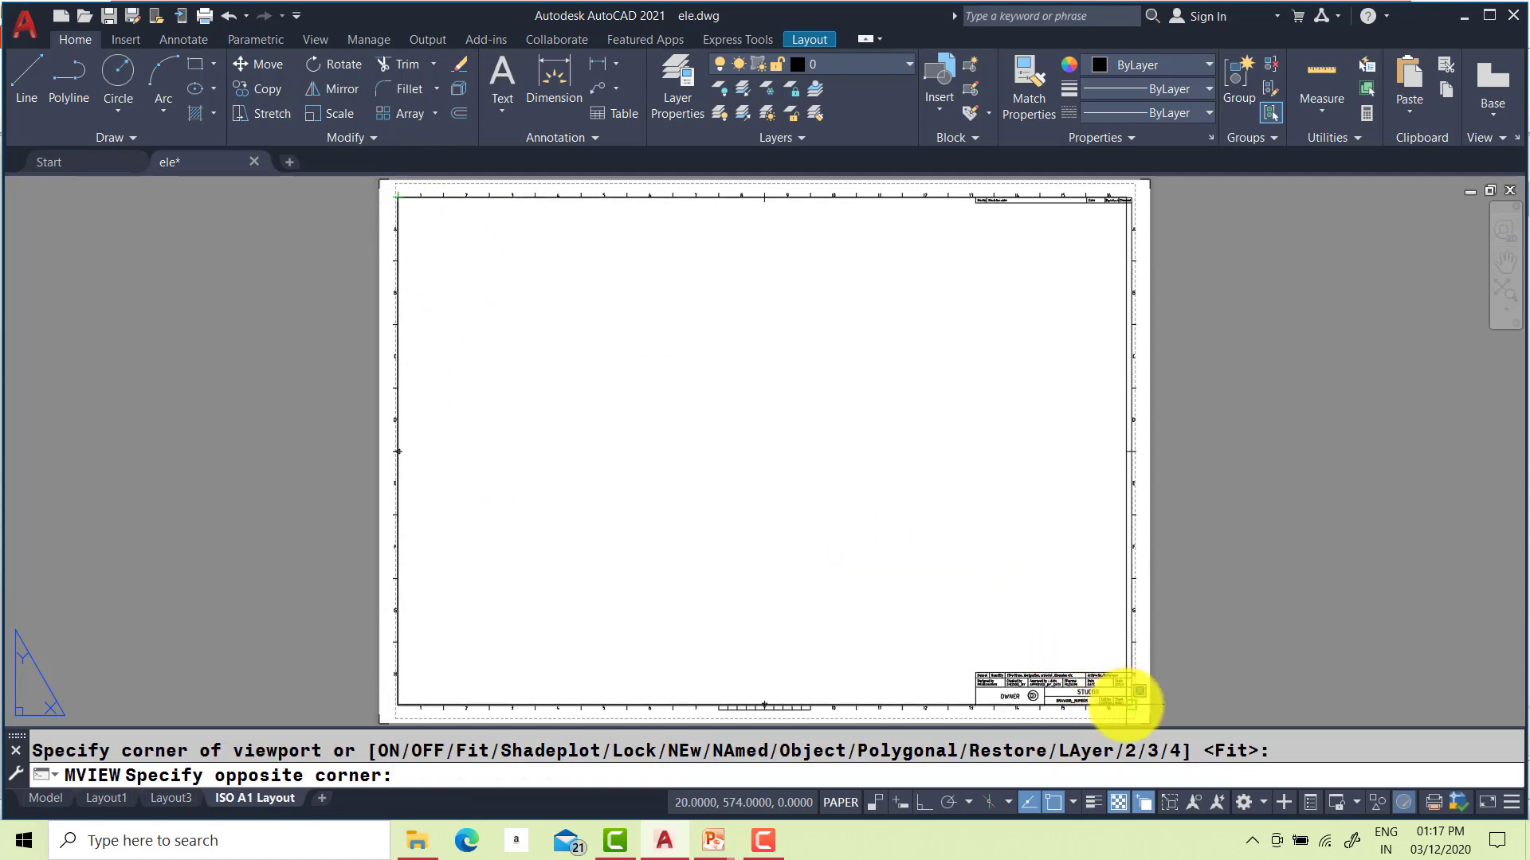
pyautogui.click(1131, 705)
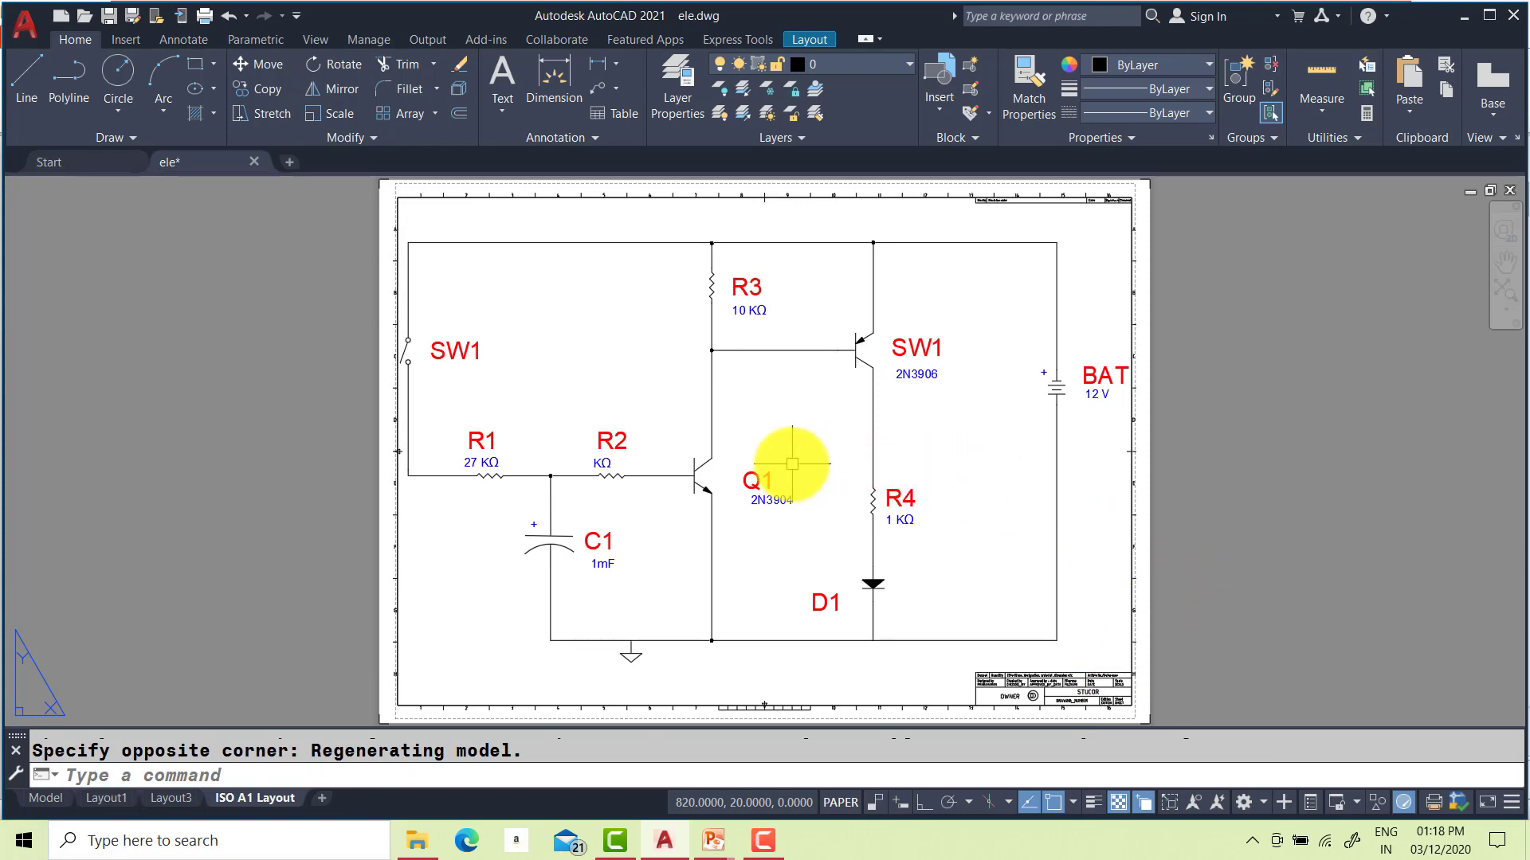
# Activate model space inside the viewport and rescale the circuit within the sheet frame
pyautogui.scroll(4, 793, 461)
pyautogui.scroll(-6, 795, 459)
pyautogui.scroll(4, 793, 461)
pyautogui.scroll(-4, 796, 460)
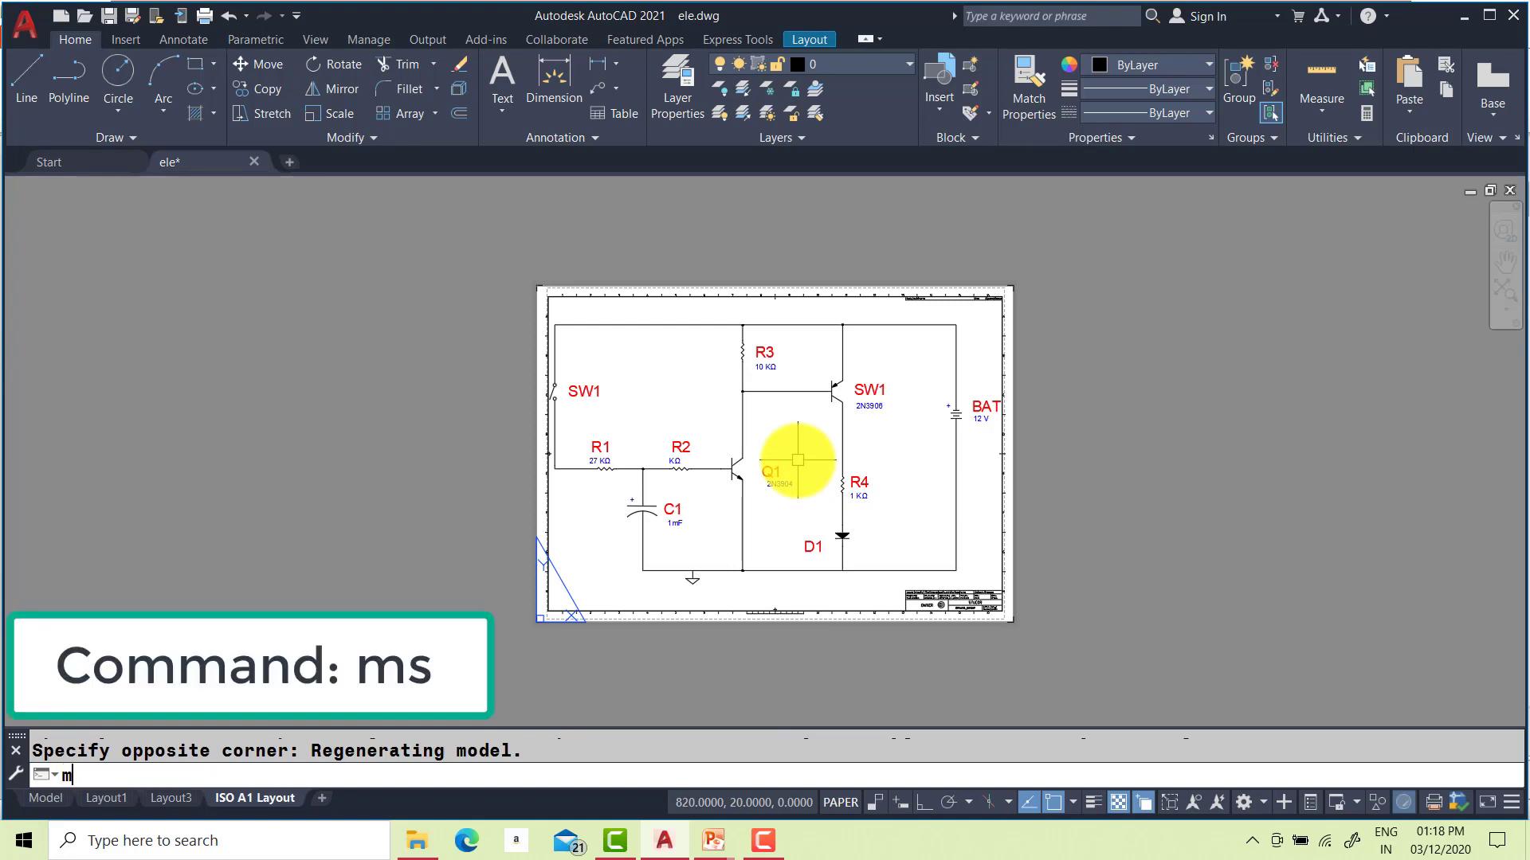
pyautogui.press('Return')
pyautogui.scroll(-8, 784, 445)
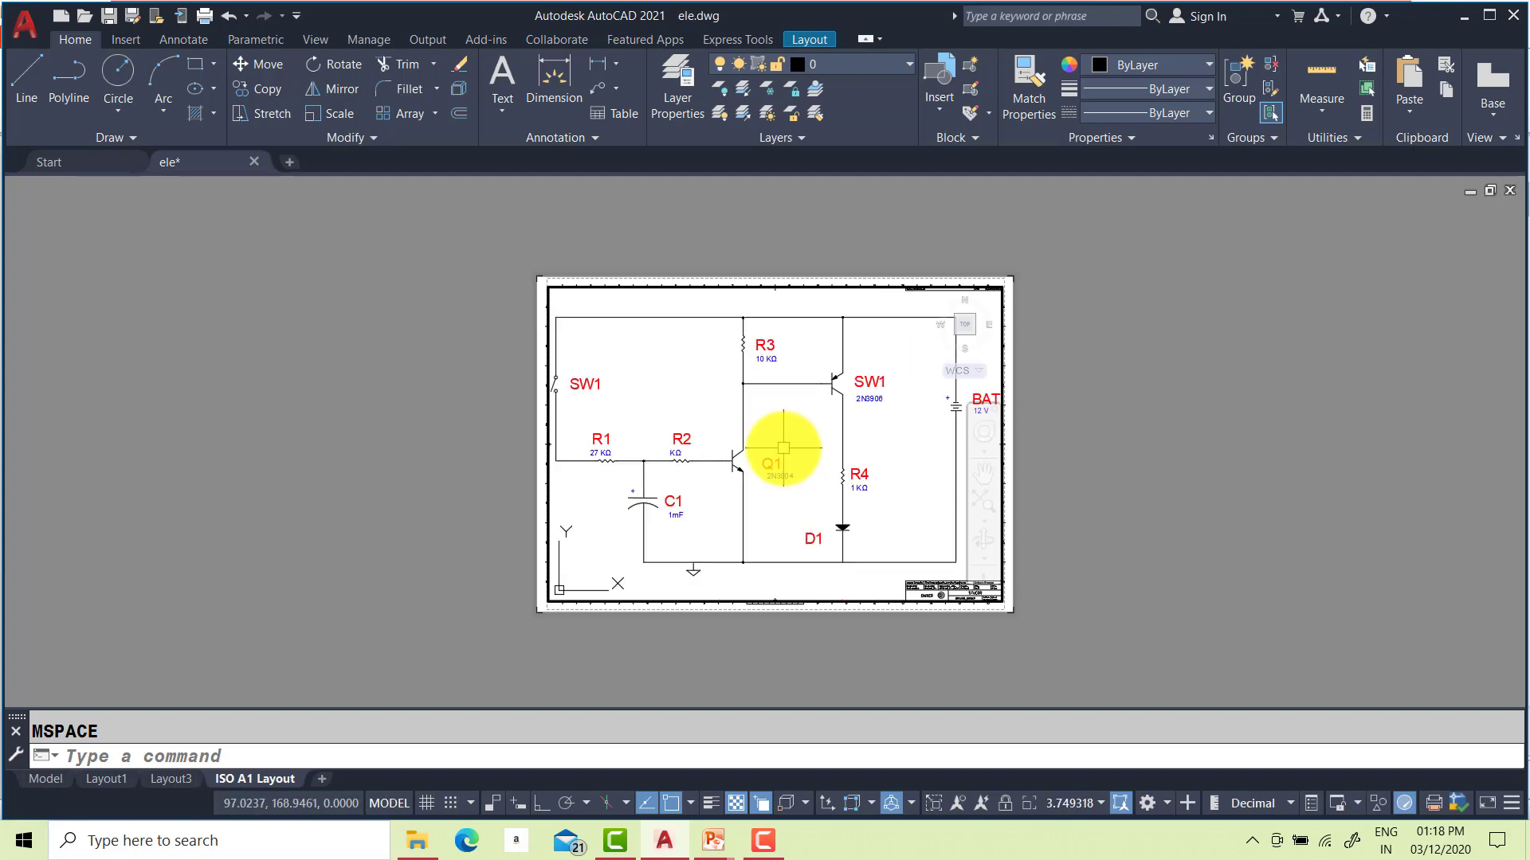
pyautogui.scroll(4, 781, 448)
pyautogui.scroll(-2, 782, 450)
pyautogui.scroll(2, 781, 450)
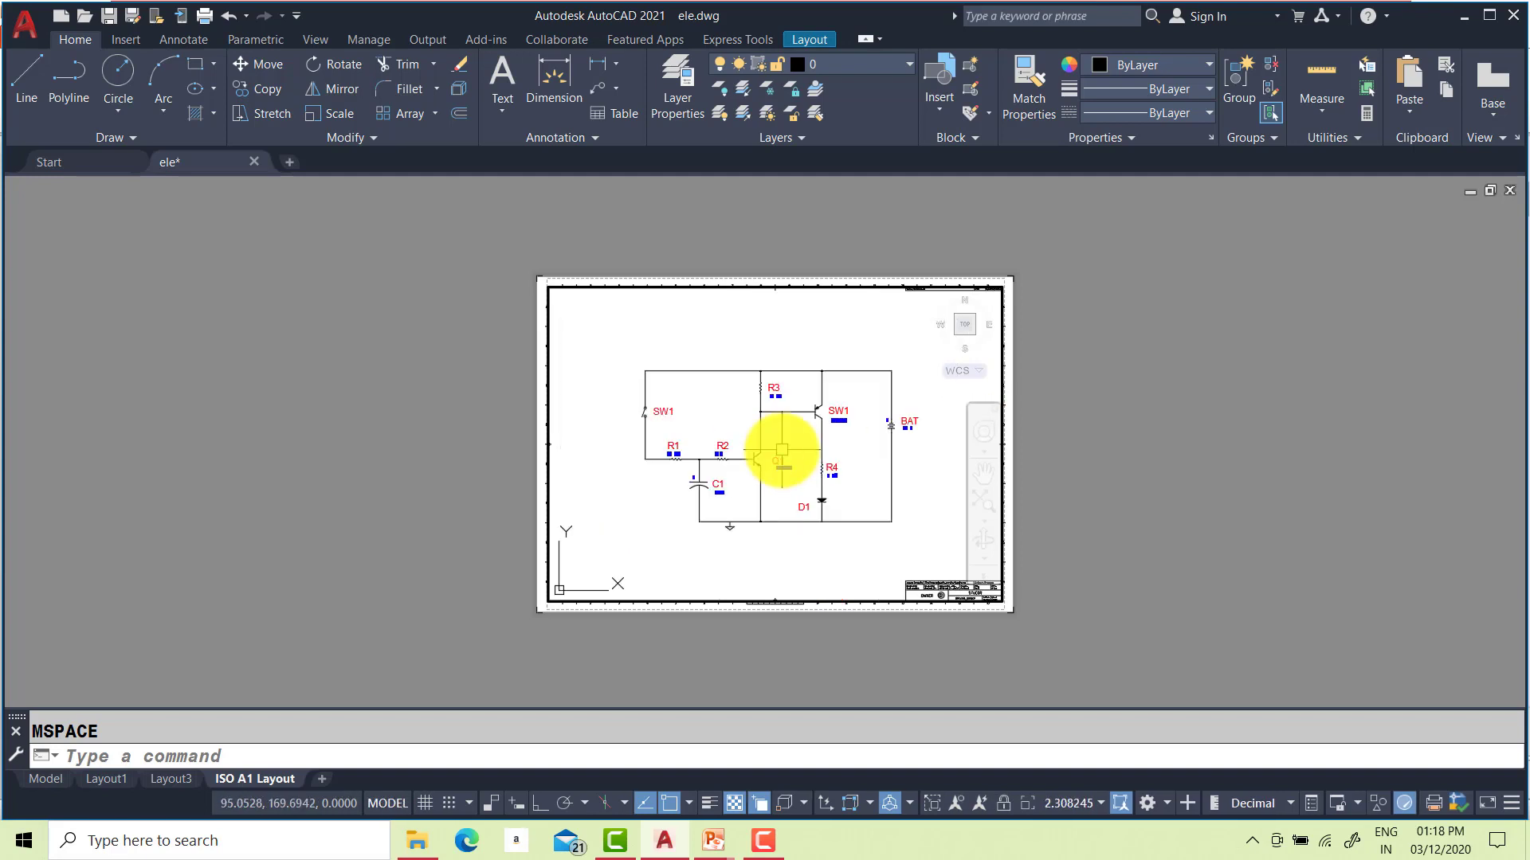
pyautogui.scroll(2, 779, 433)
# Draw a circle between SW1 and R3 through the viewport and check it in the model drawing
pyautogui.write('c')
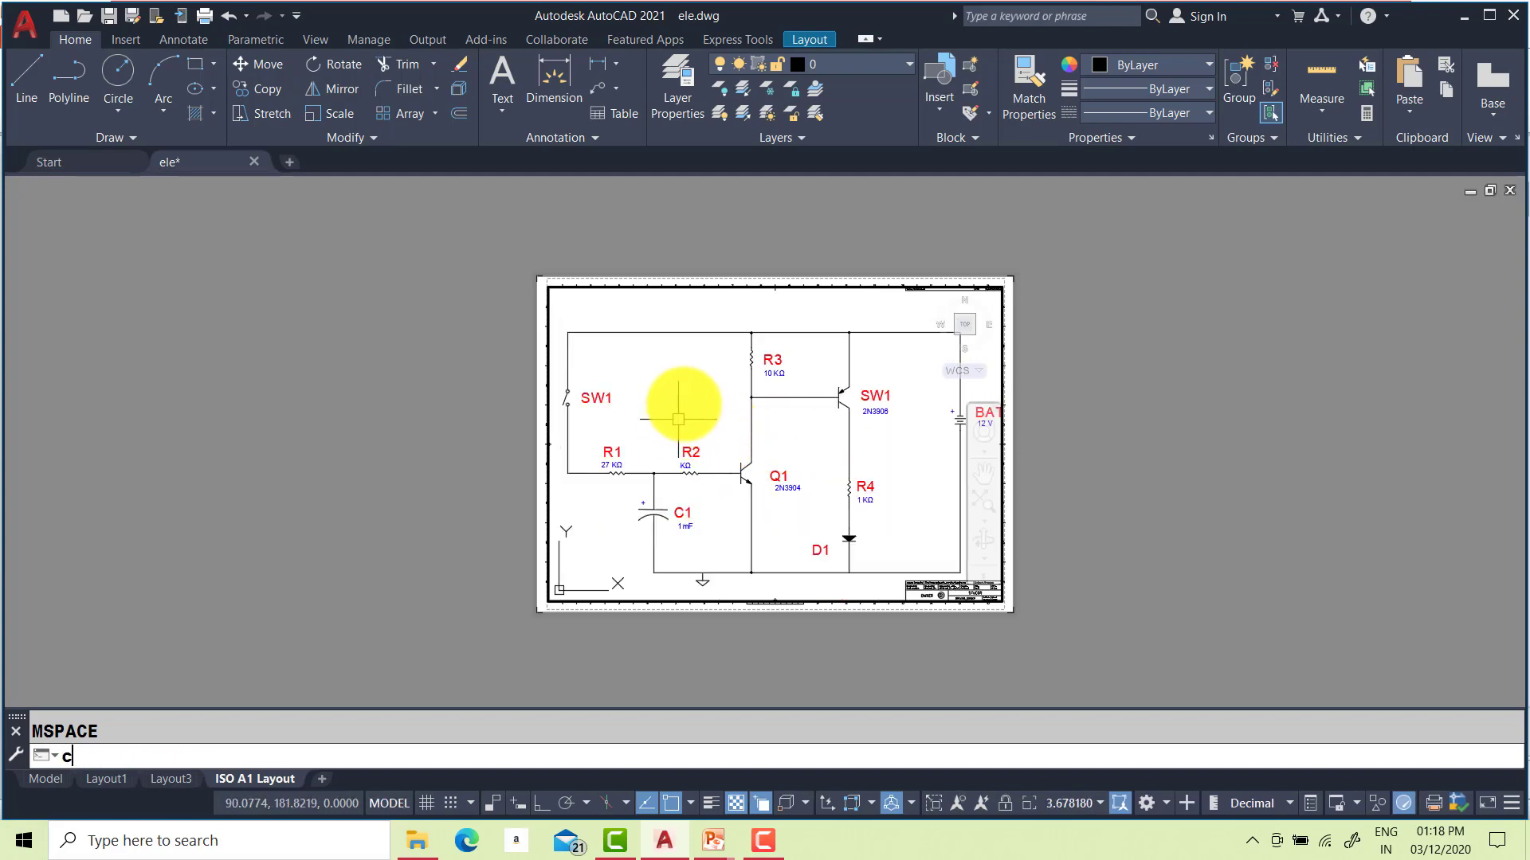
pyautogui.press('Return')
pyautogui.click(683, 381)
pyautogui.click(704, 408)
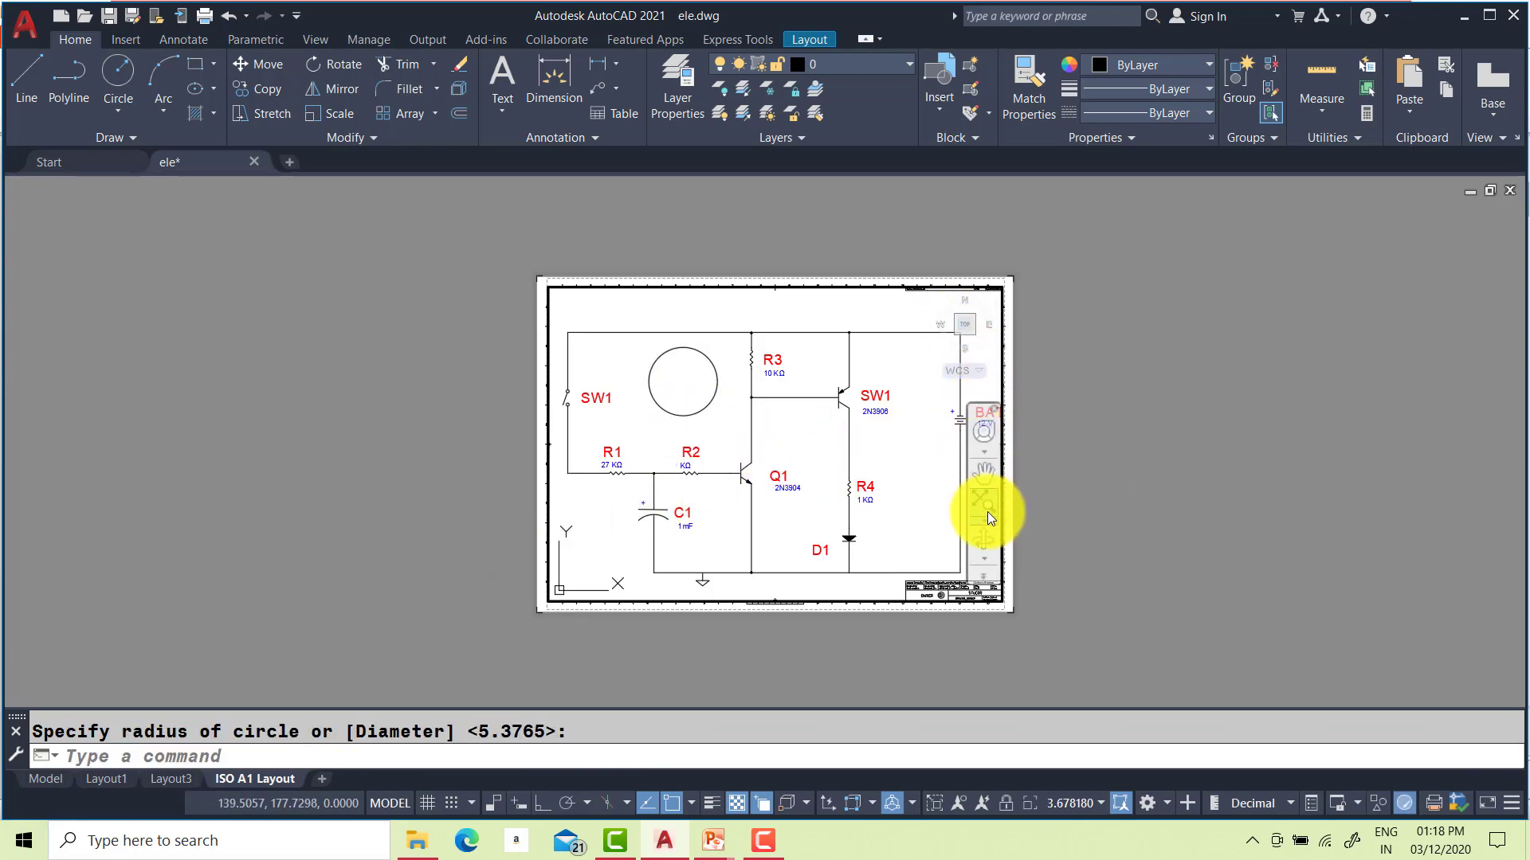
pyautogui.click(45, 780)
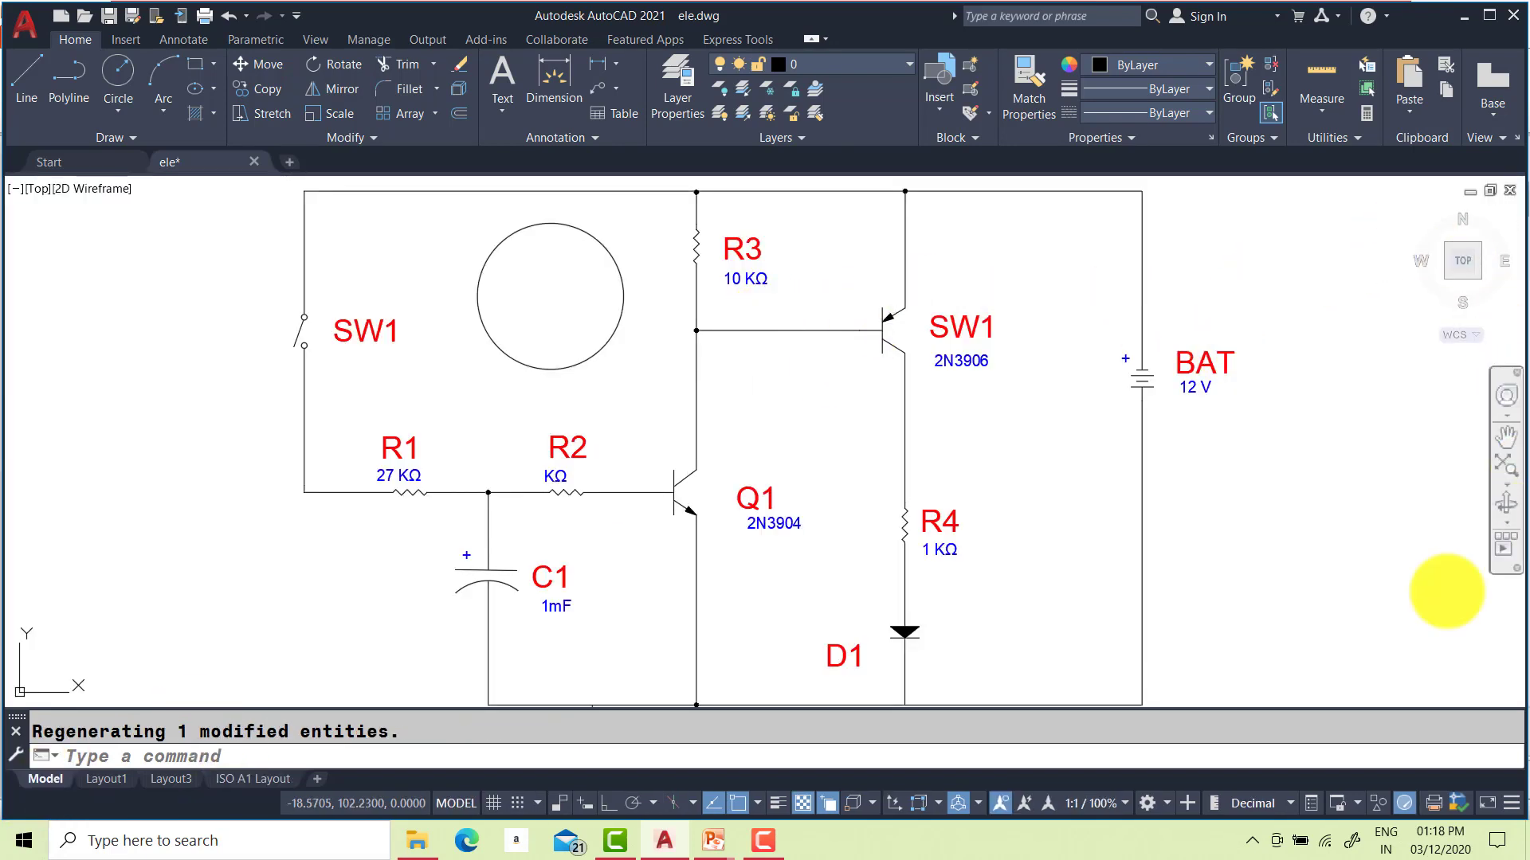
pyautogui.click(247, 780)
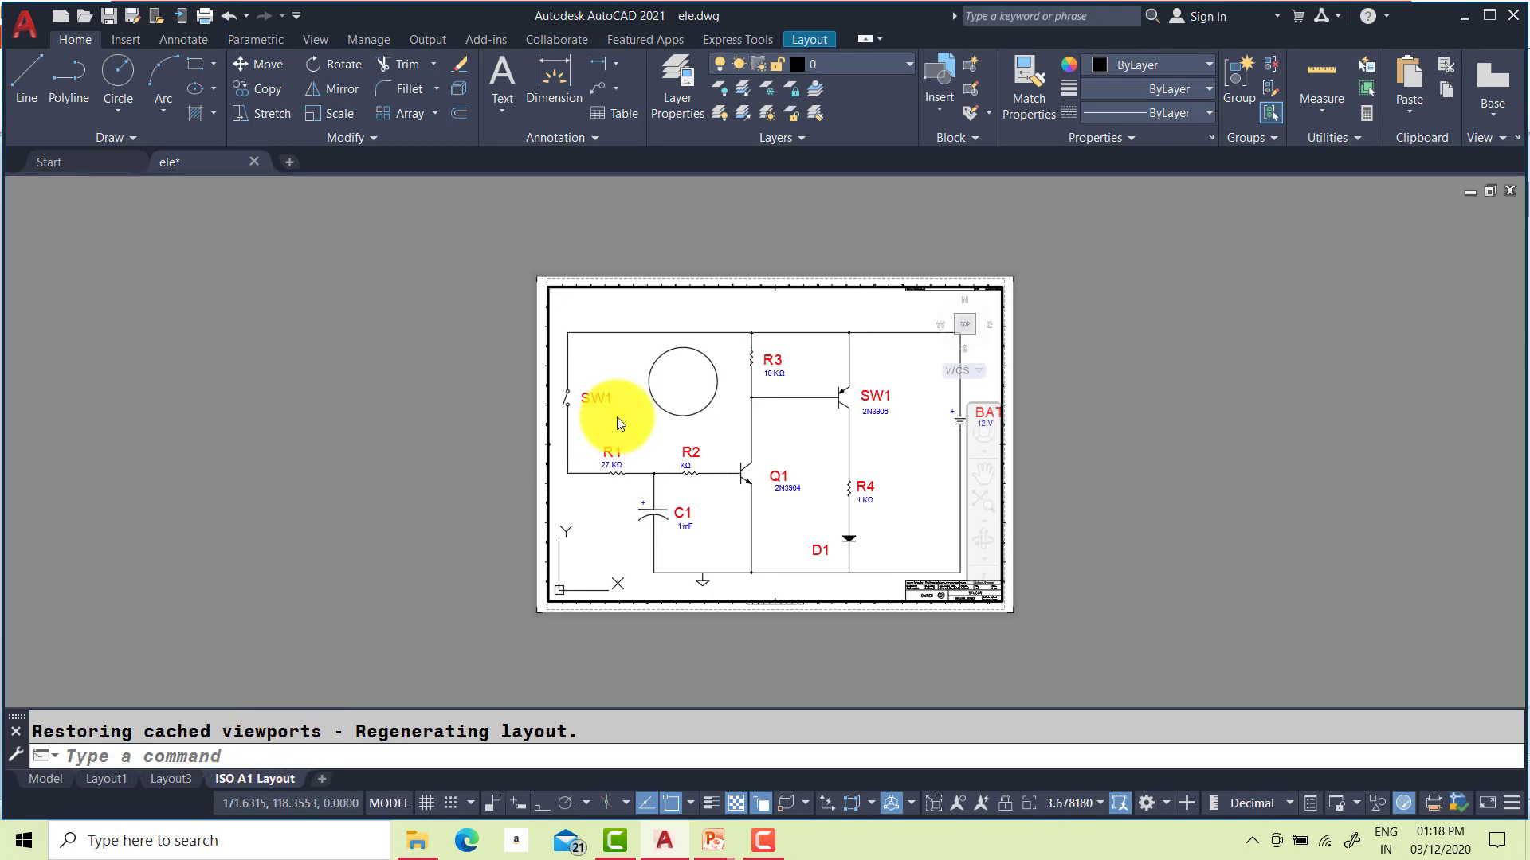
# Fit the whole circuit inside the viewport and return to paper space with the sheet at full extents
pyautogui.scroll(-1, 743, 574)
pyautogui.moveTo(742, 575); pyautogui.dragTo(737, 553, button='middle')
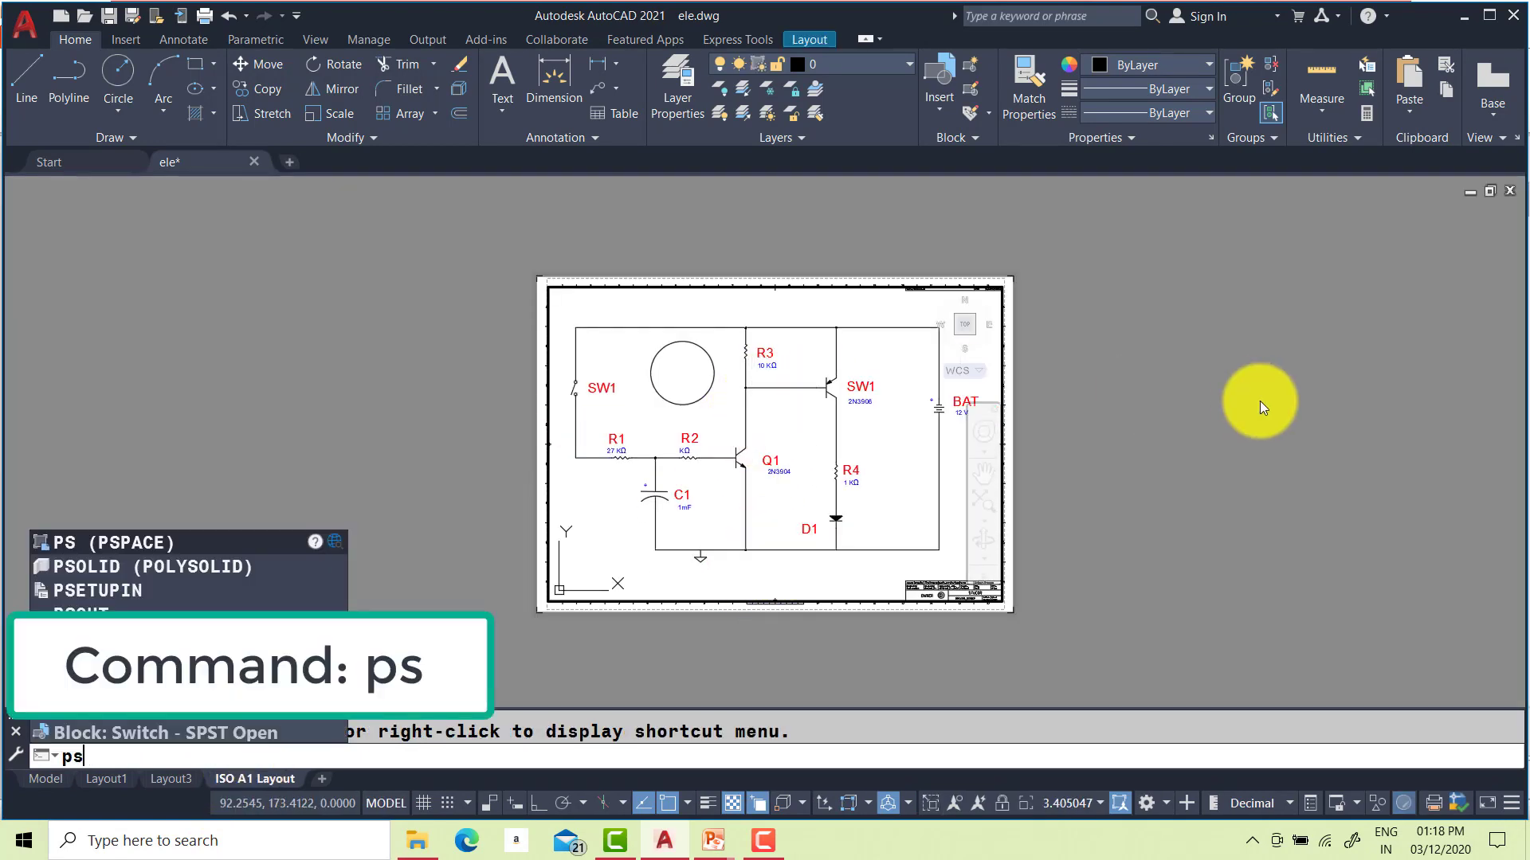
pyautogui.press('Return')
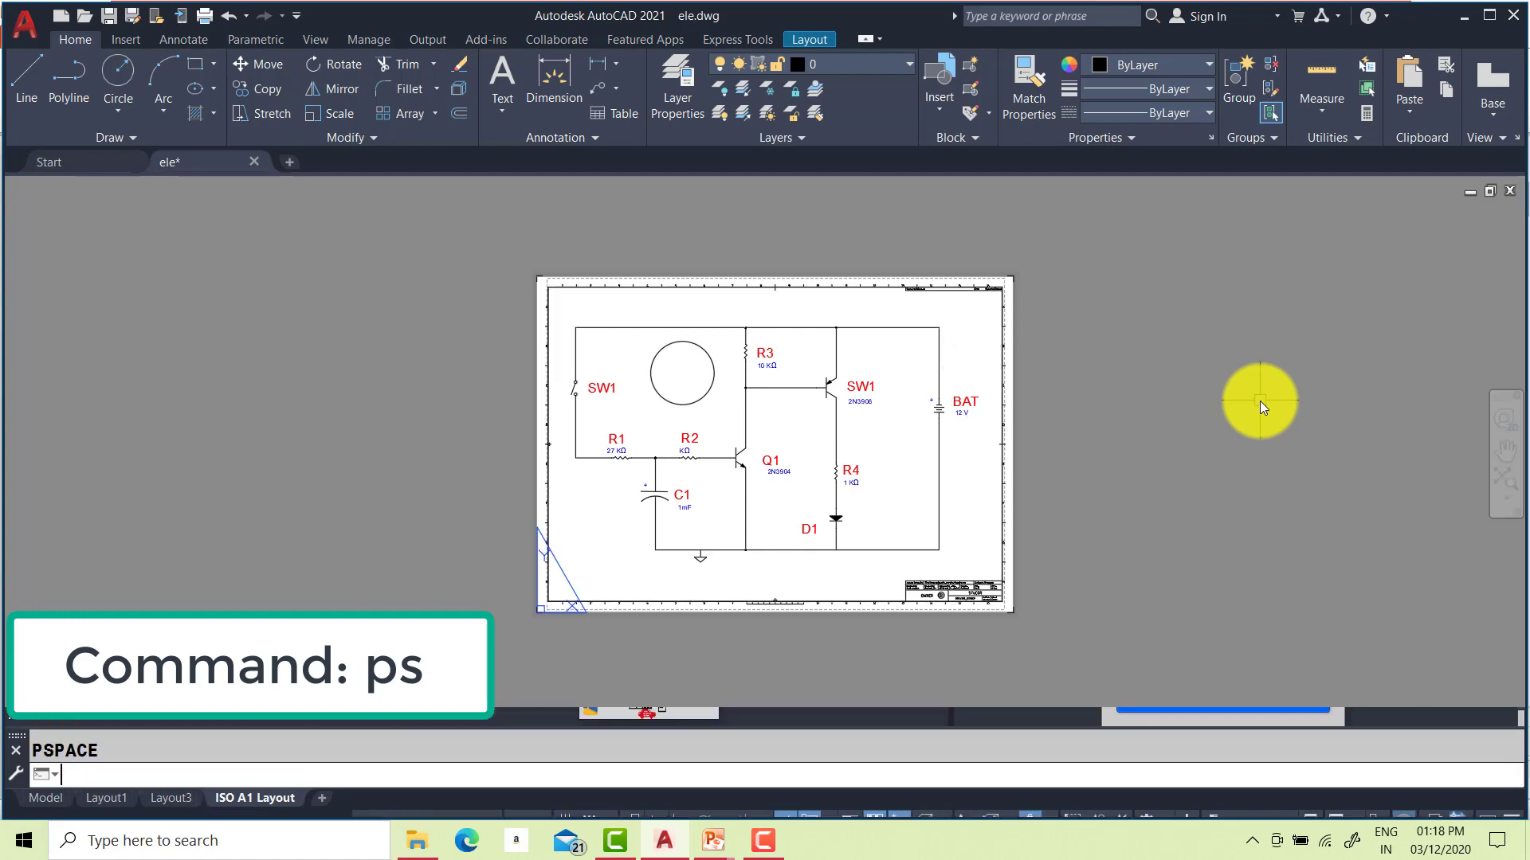
pyautogui.write('z')
pyautogui.press('Return')
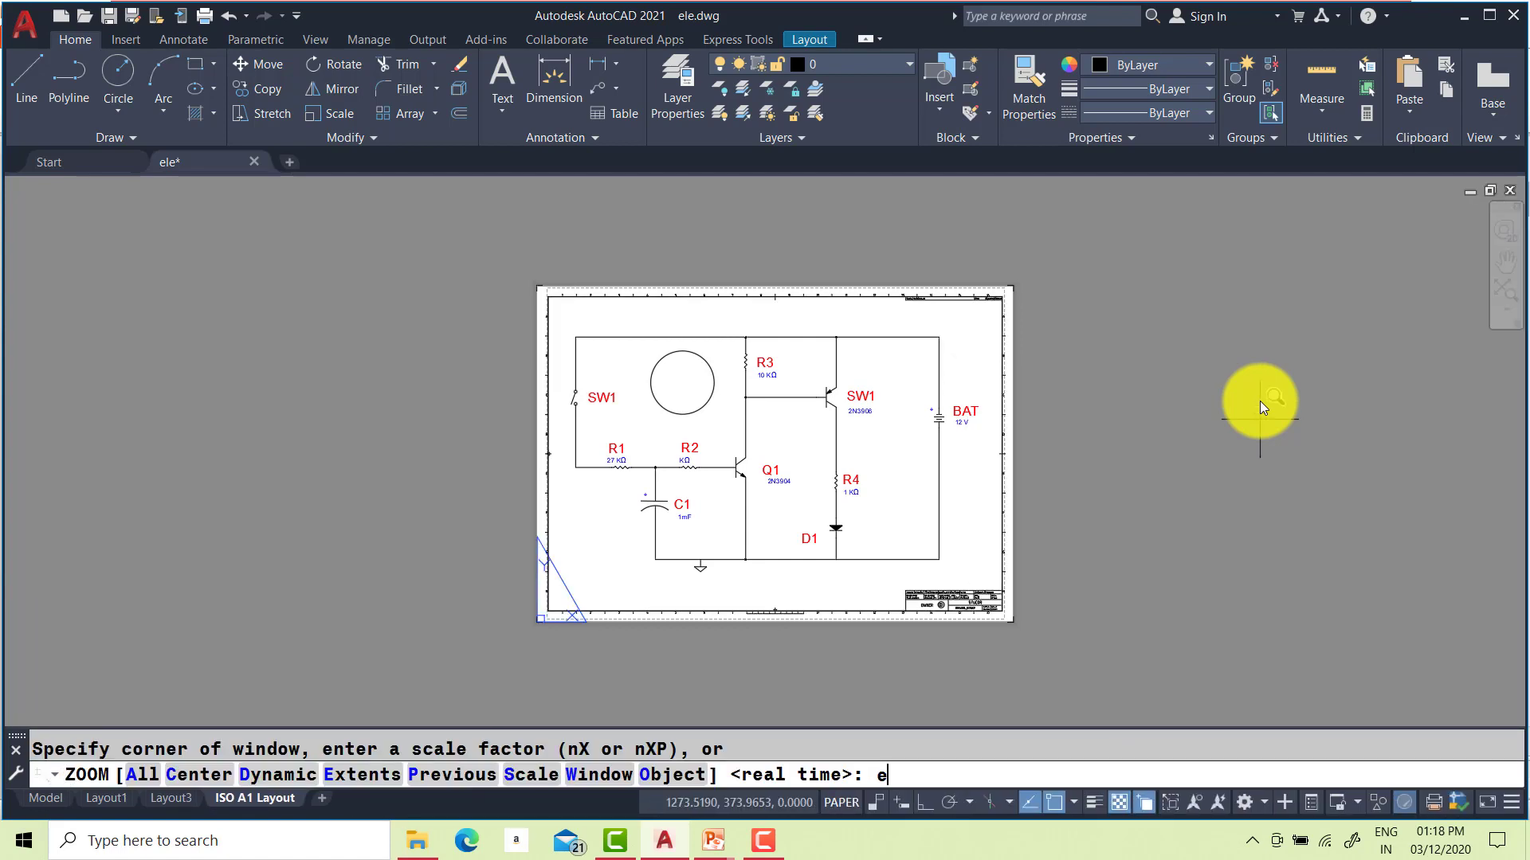
pyautogui.press('Return')
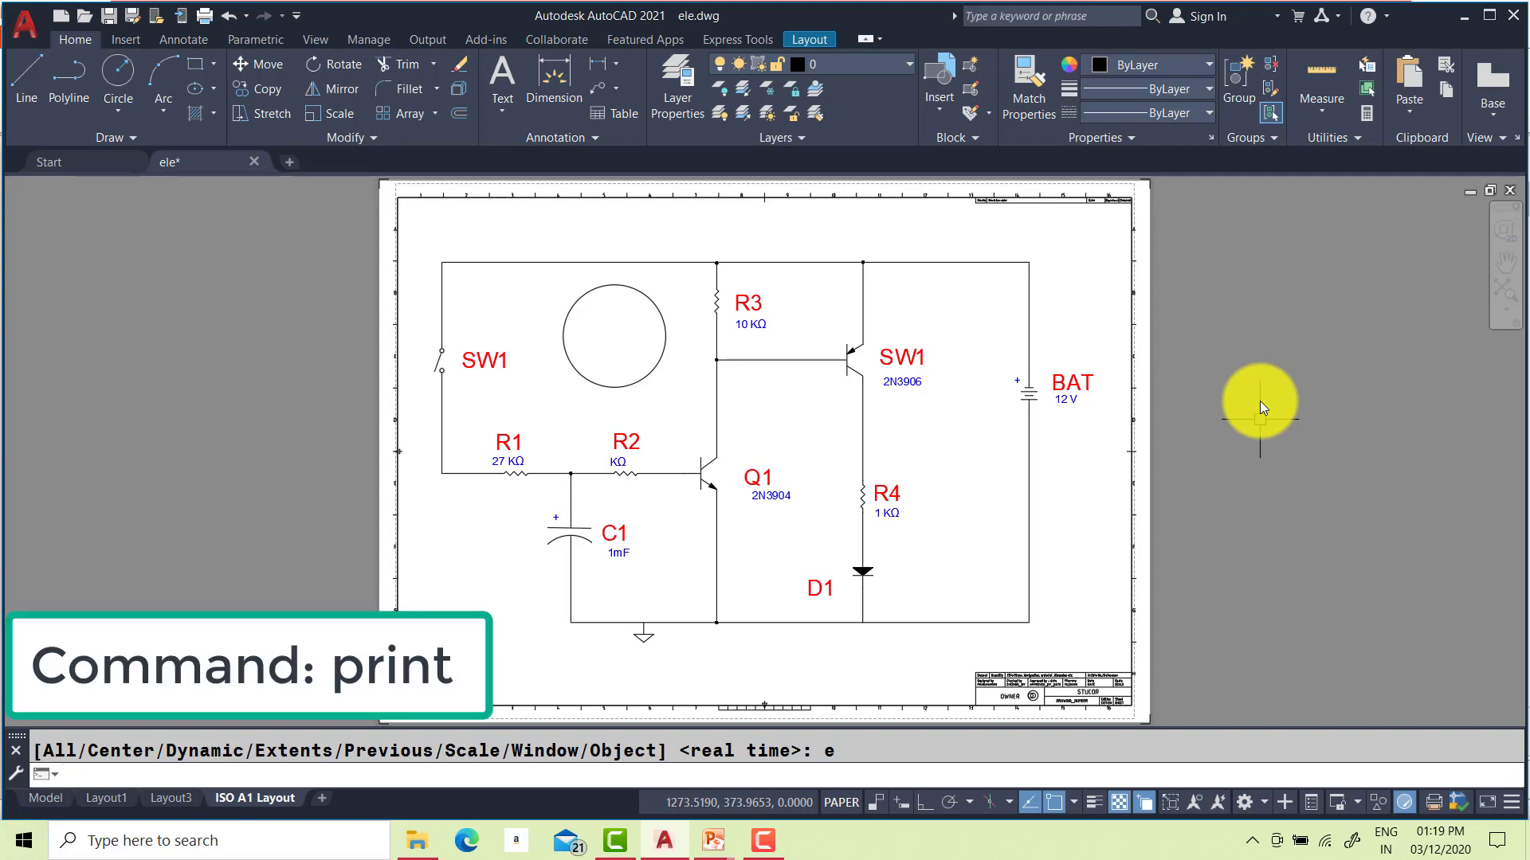
# Start plotting the layout with the DWG To PDF.pc3 plotter on ISO A4 (297.00 x 210.00 MM) paper
pyautogui.write('print')
pyautogui.press('Return')
pyautogui.click(734, 488)
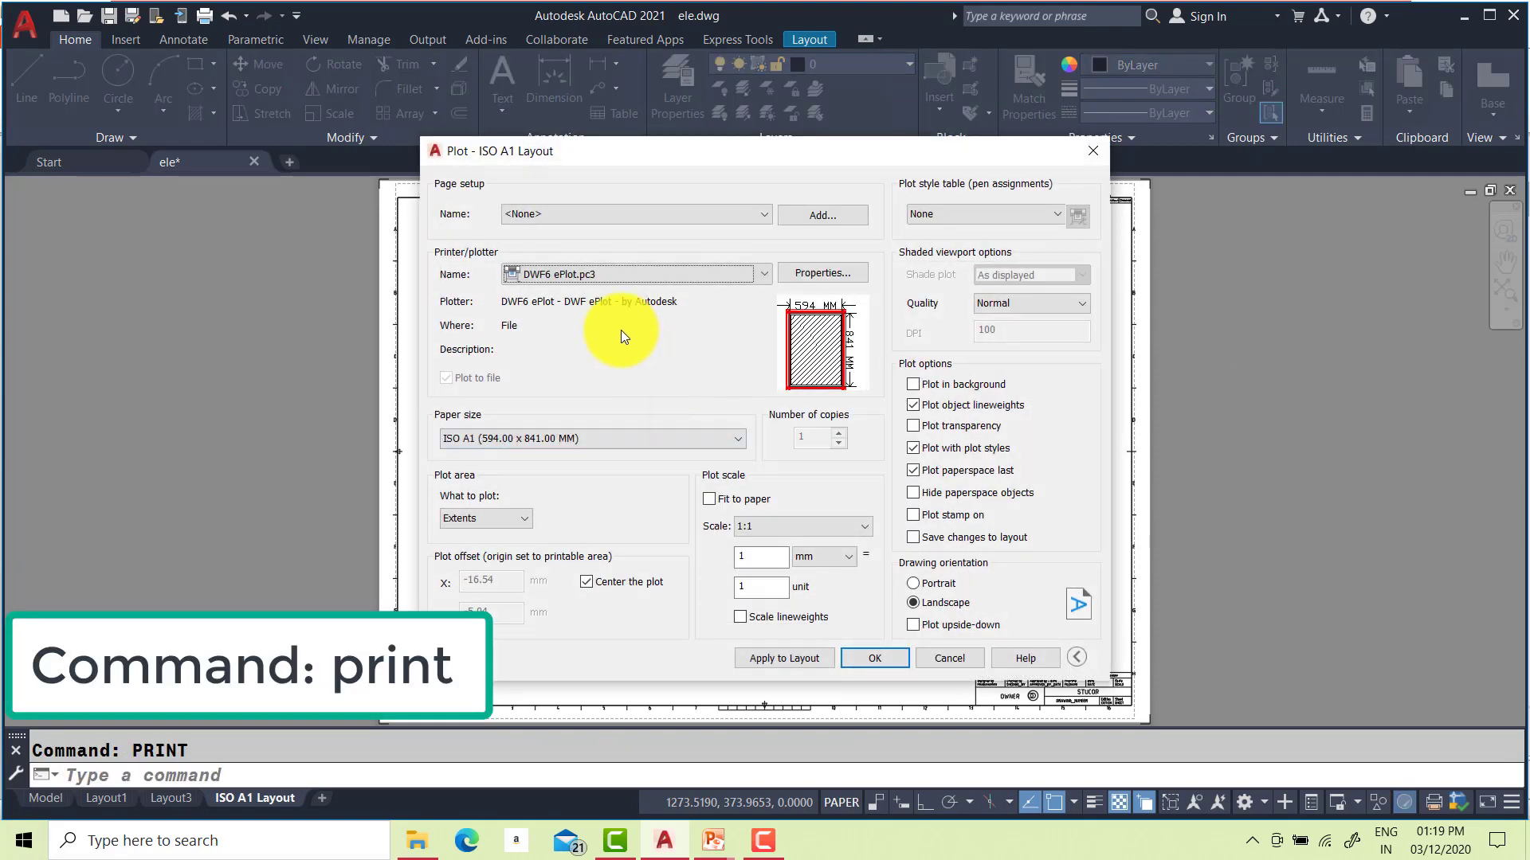
pyautogui.click(634, 271)
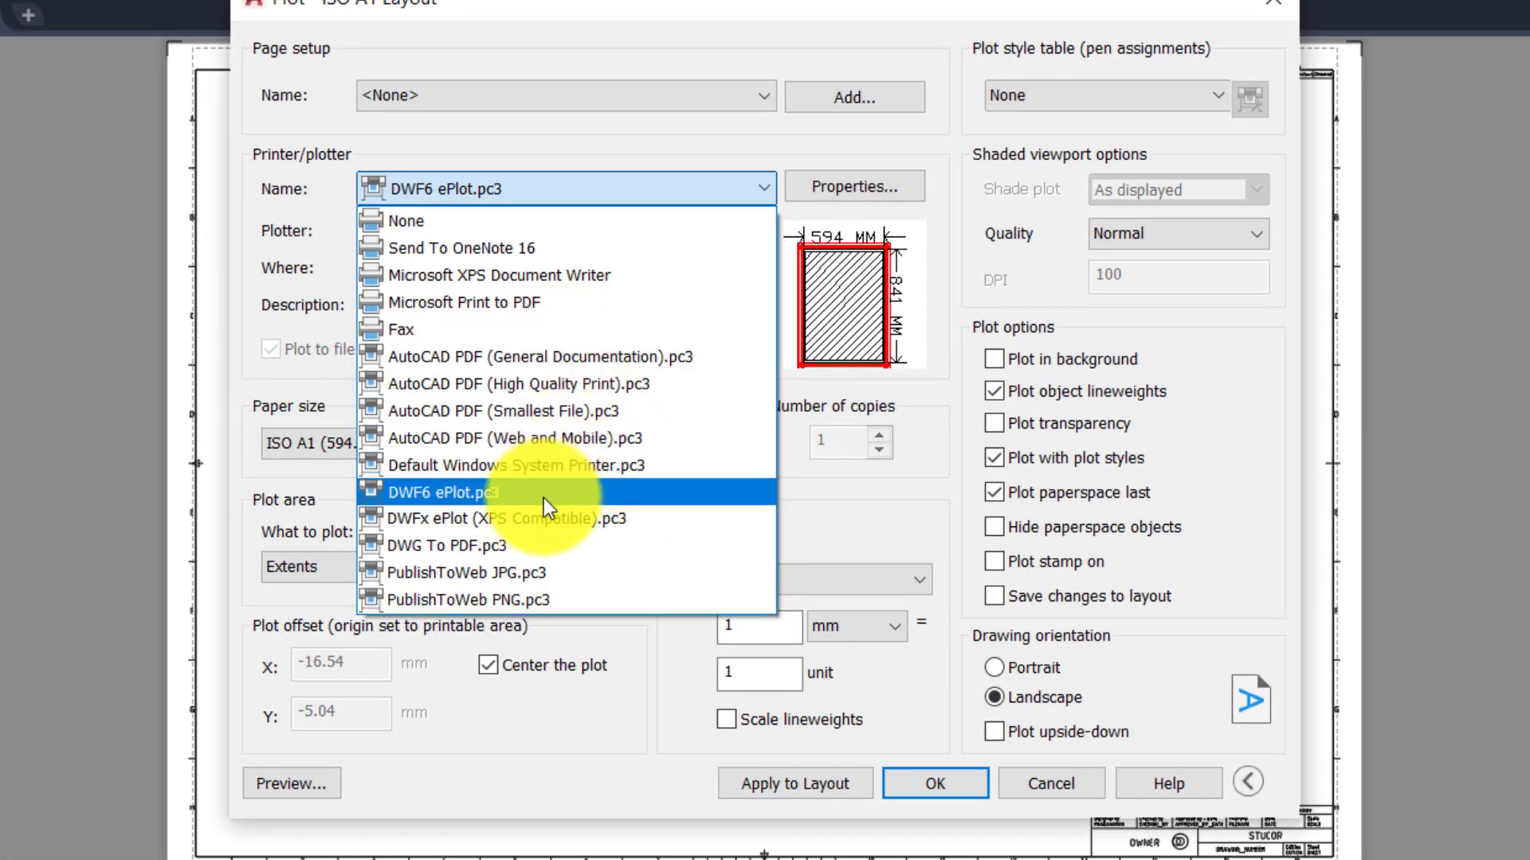
pyautogui.click(541, 546)
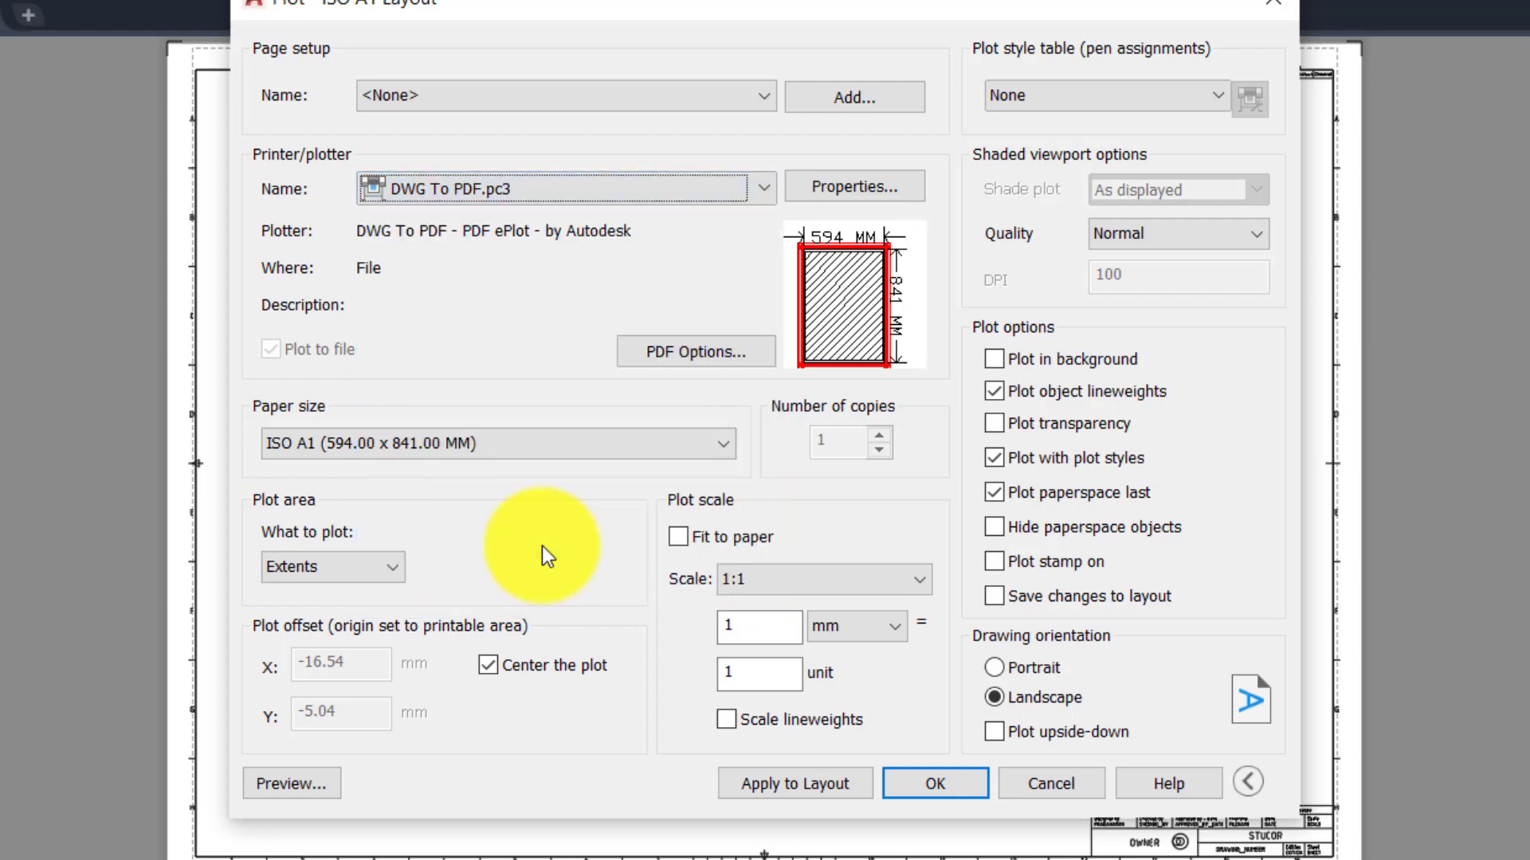
pyautogui.click(478, 443)
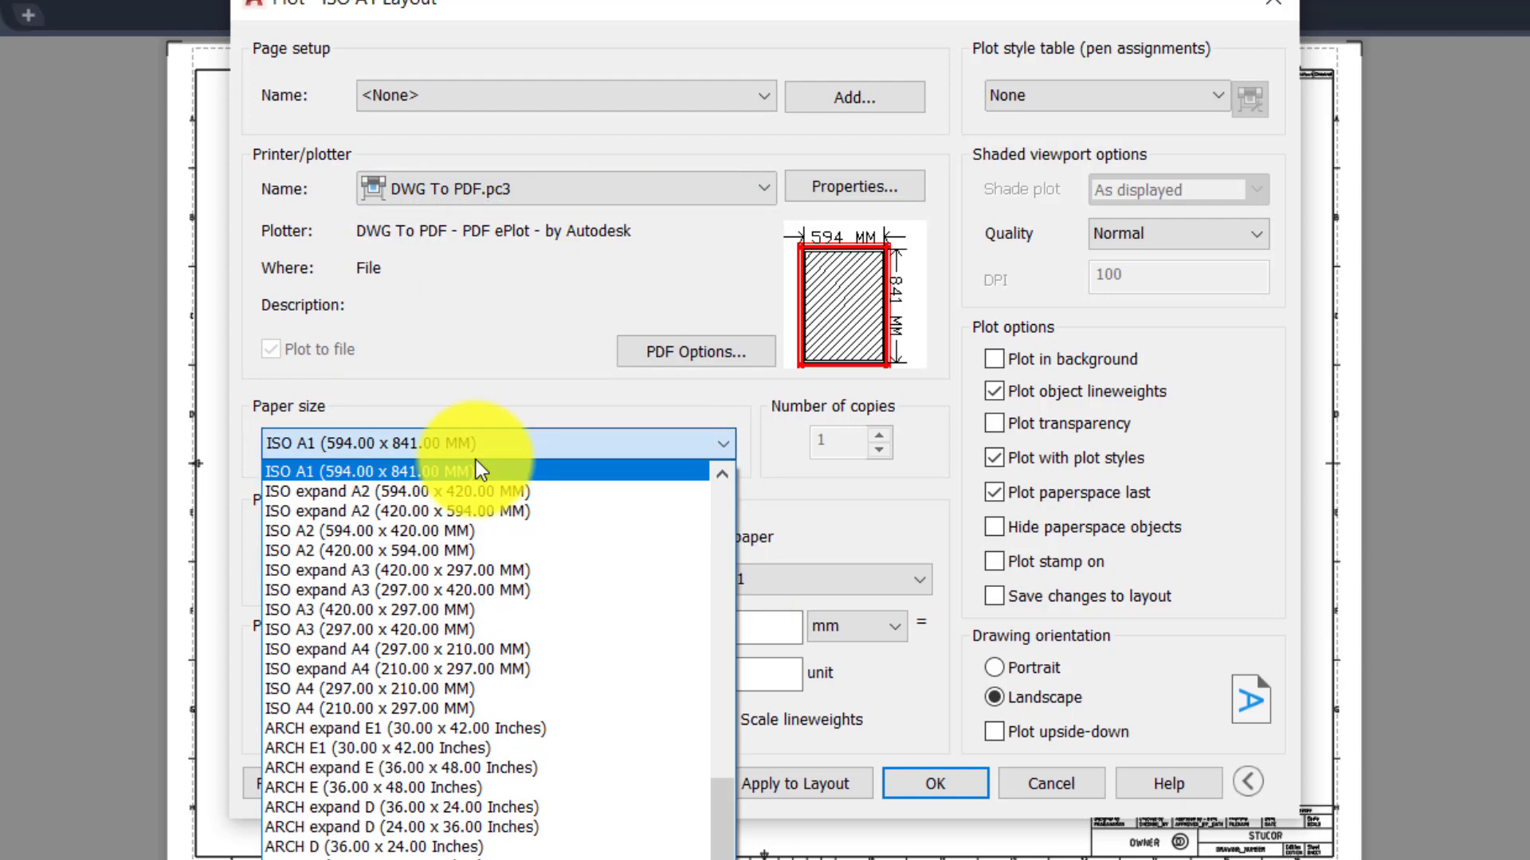
pyautogui.click(449, 690)
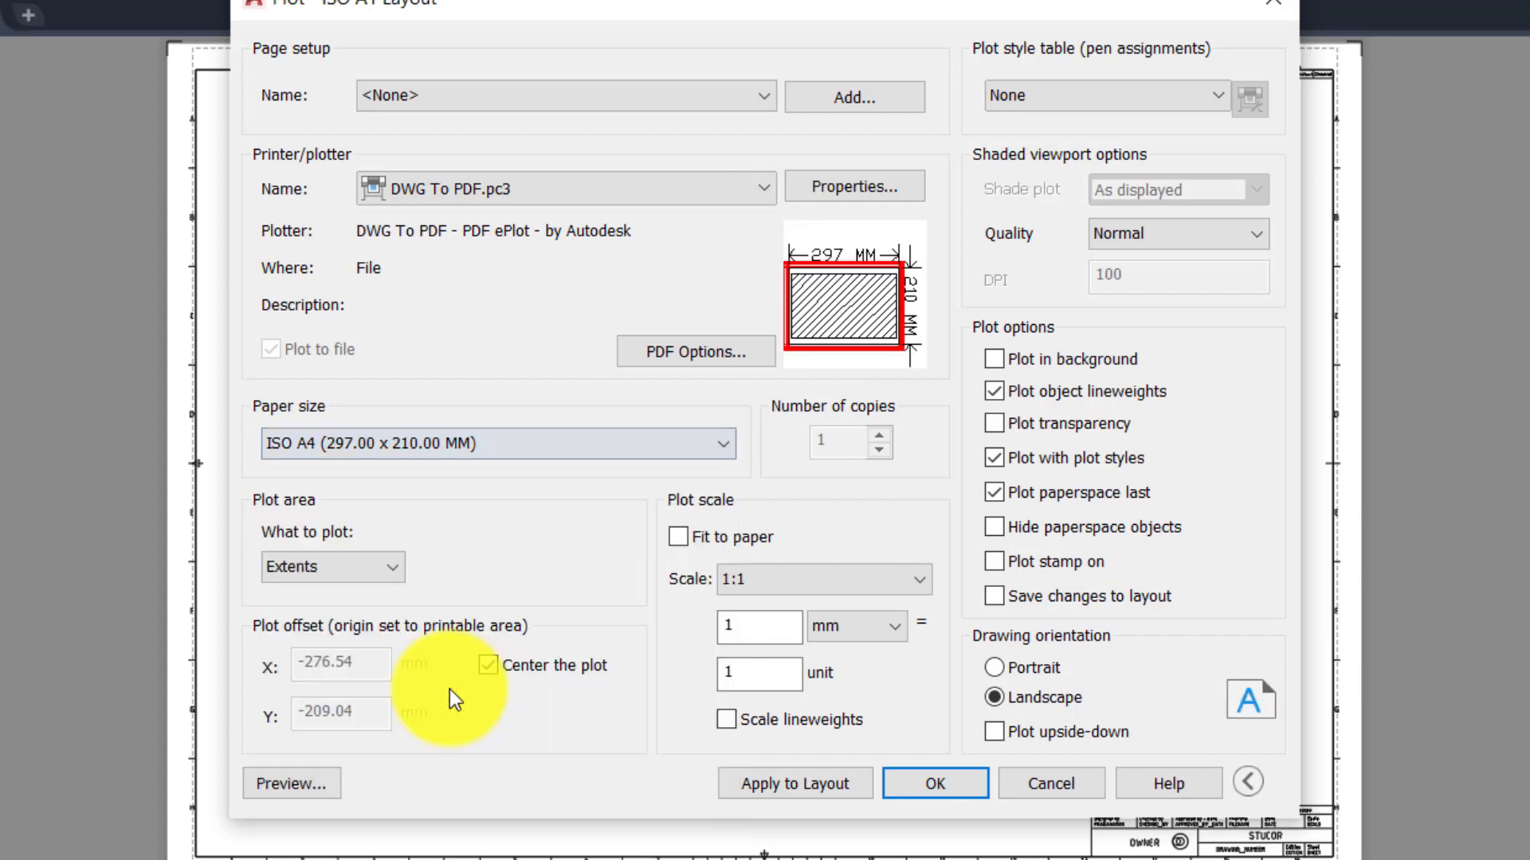
# Choose Extents as the plot area and preview the plot
pyautogui.click(385, 568)
pyautogui.click(355, 618)
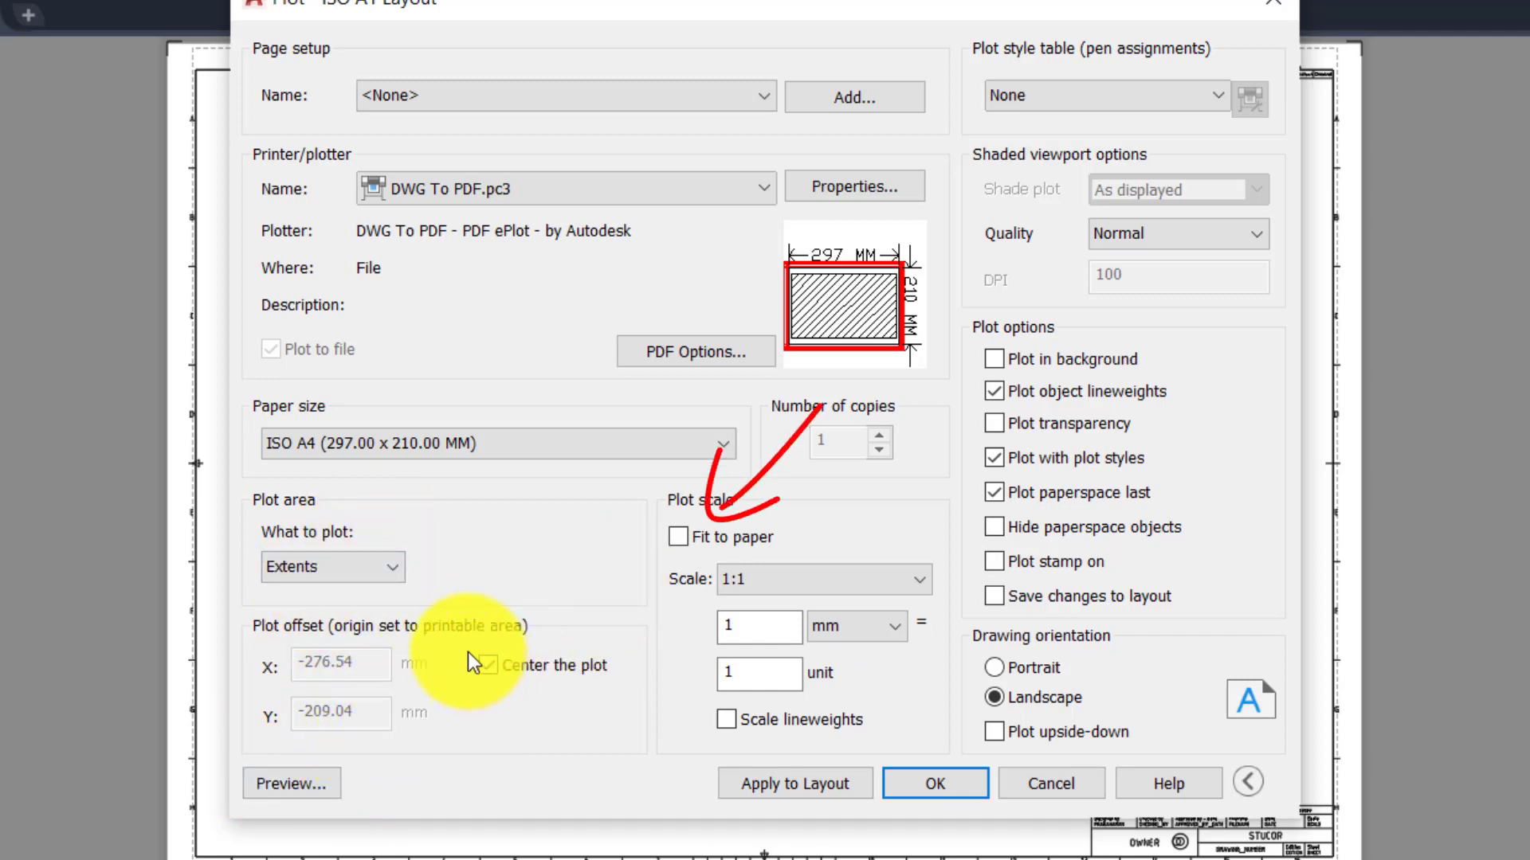
pyautogui.click(280, 784)
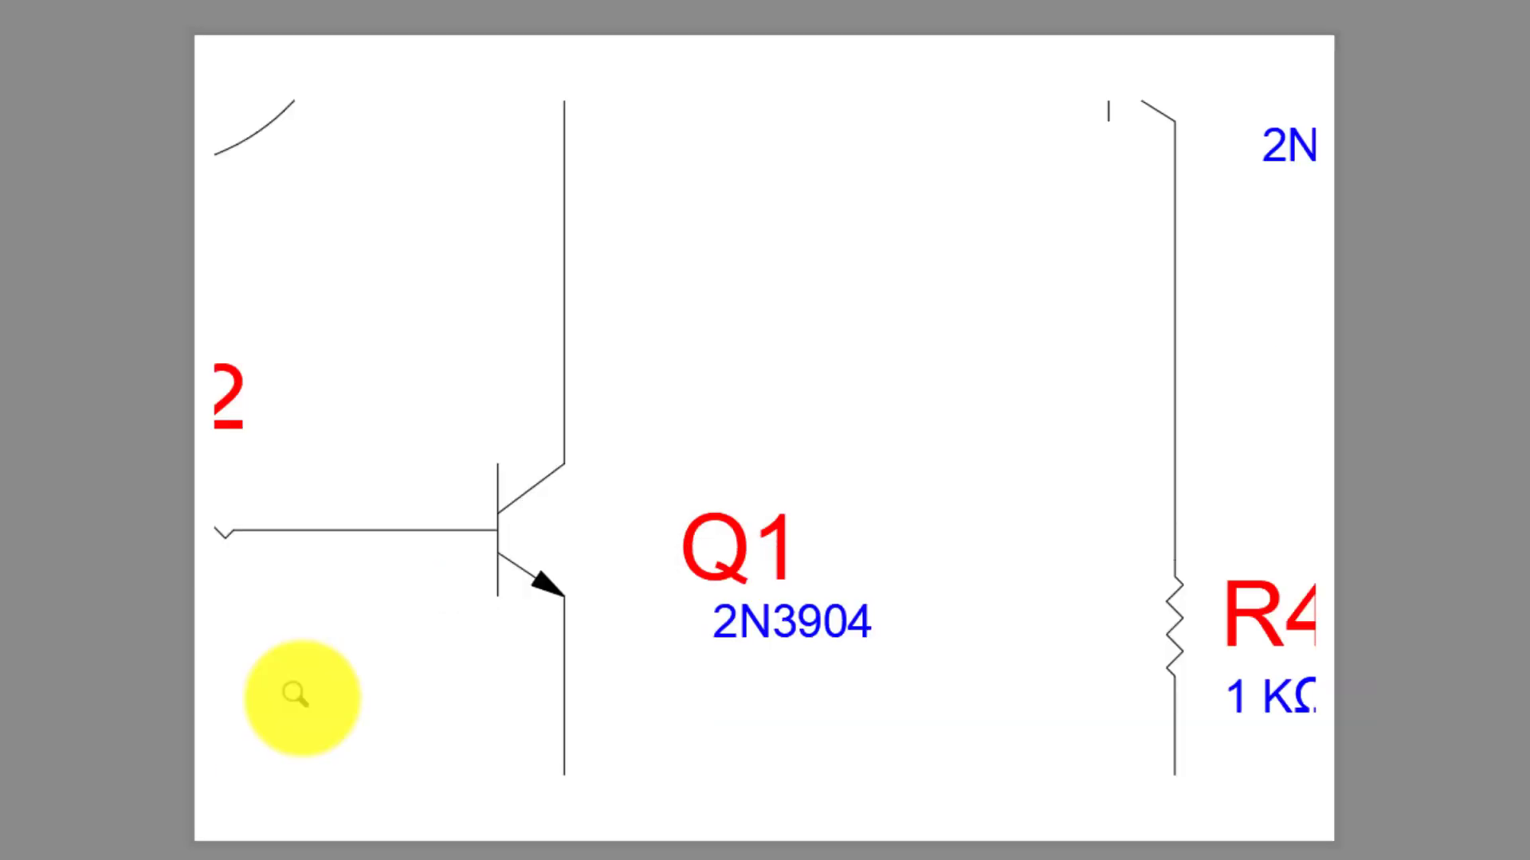
# Scale the plot to fit the paper and preview the whole sheet
pyautogui.scroll(-5, 556, 440)
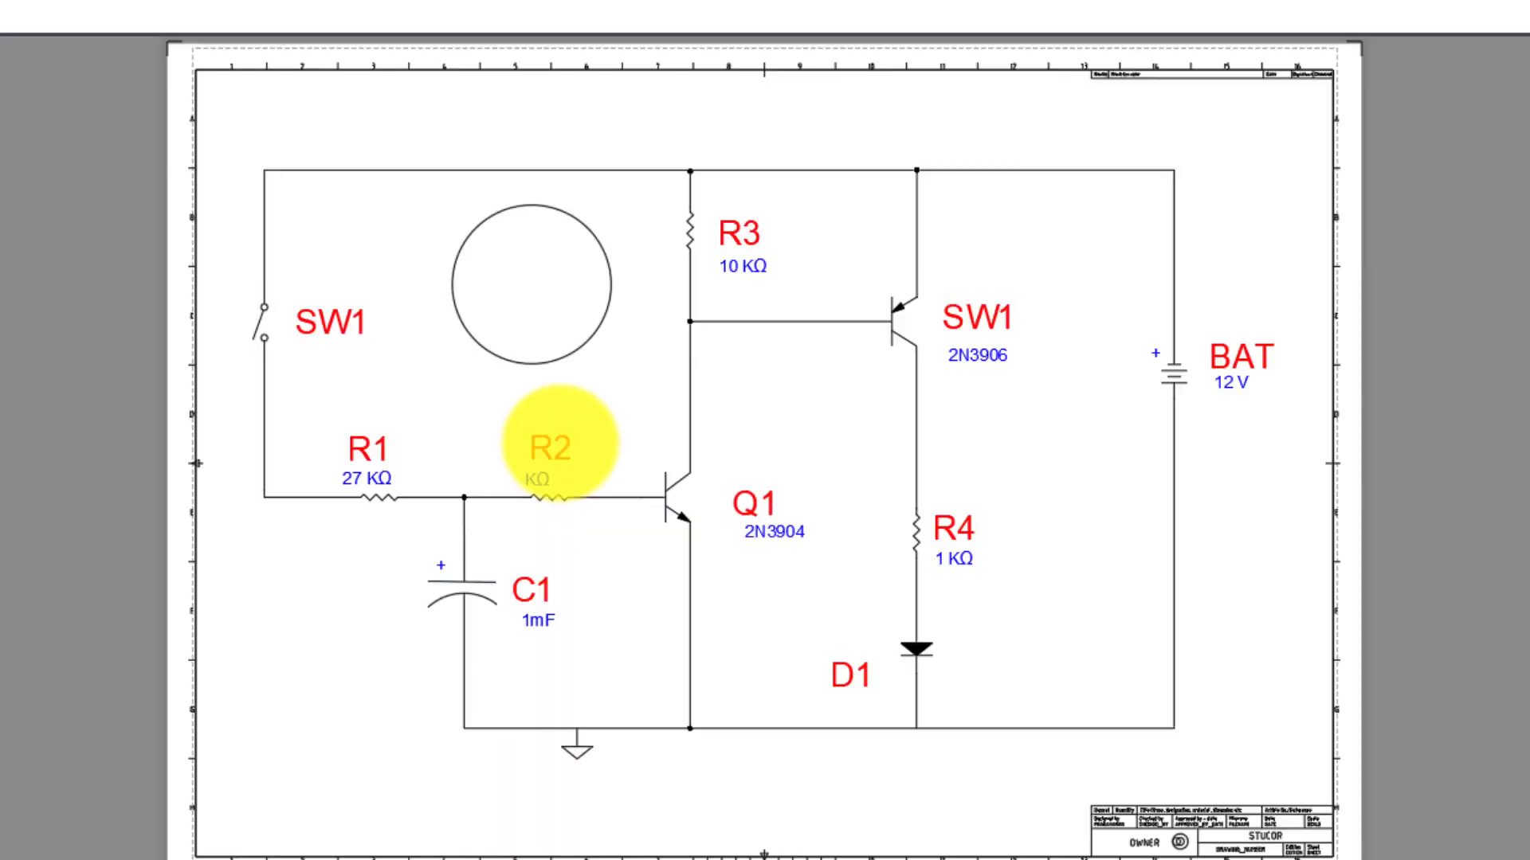
pyautogui.press('Escape')
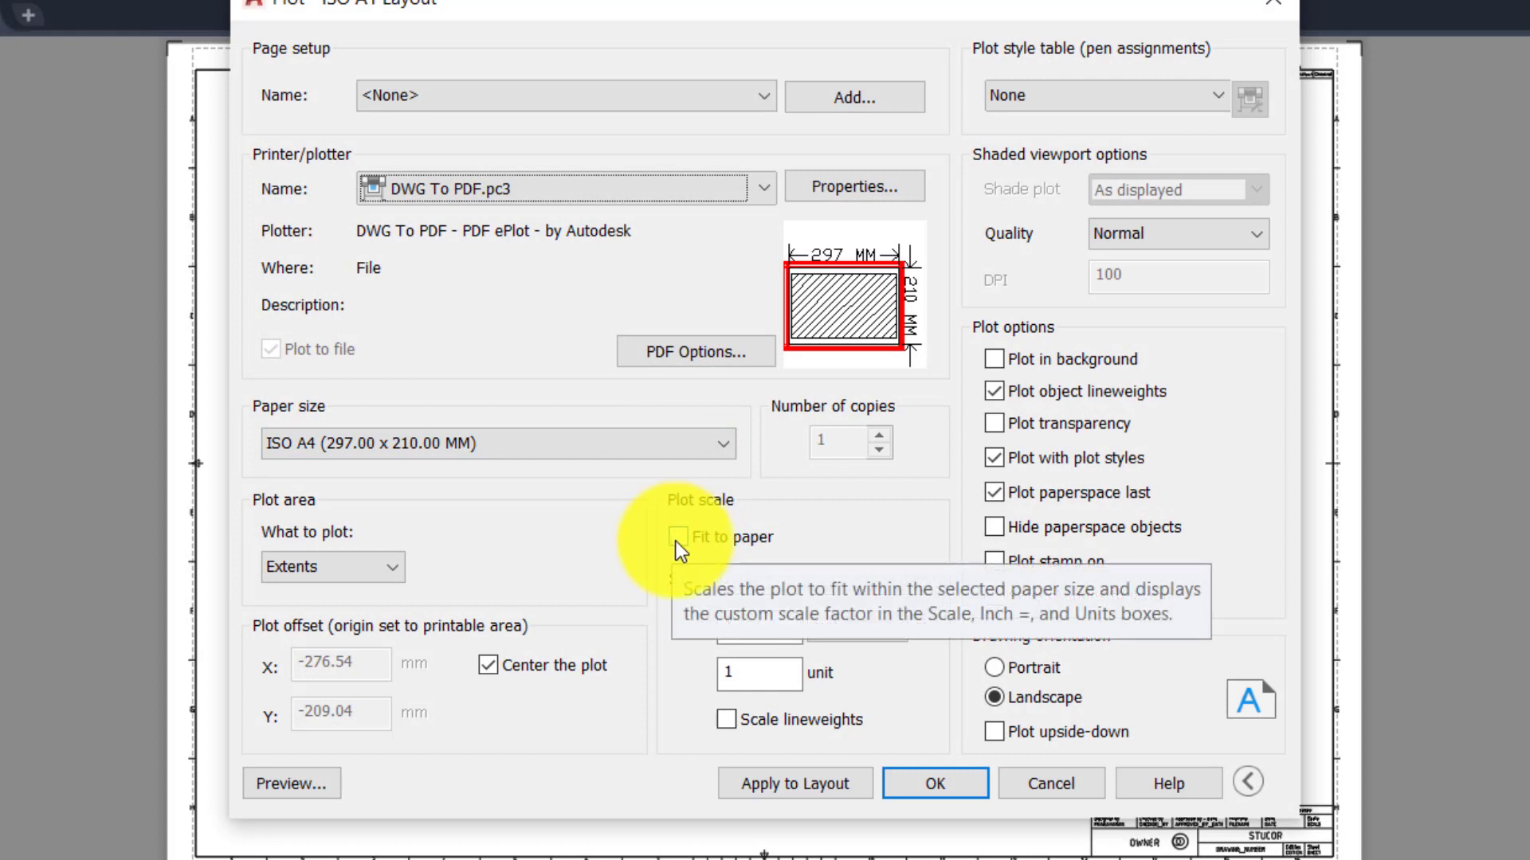
pyautogui.click(678, 537)
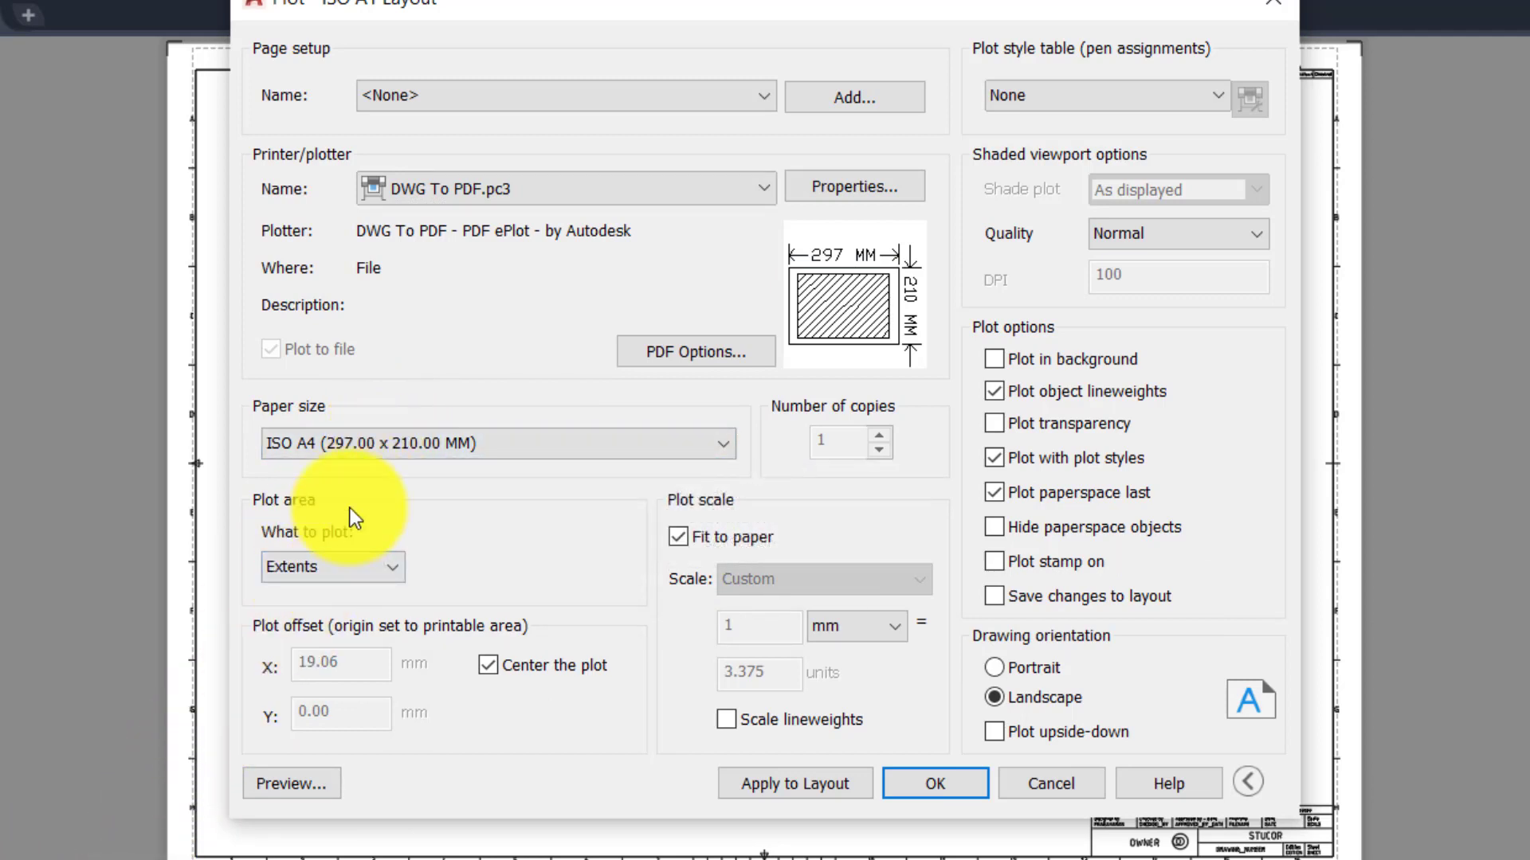
pyautogui.click(296, 784)
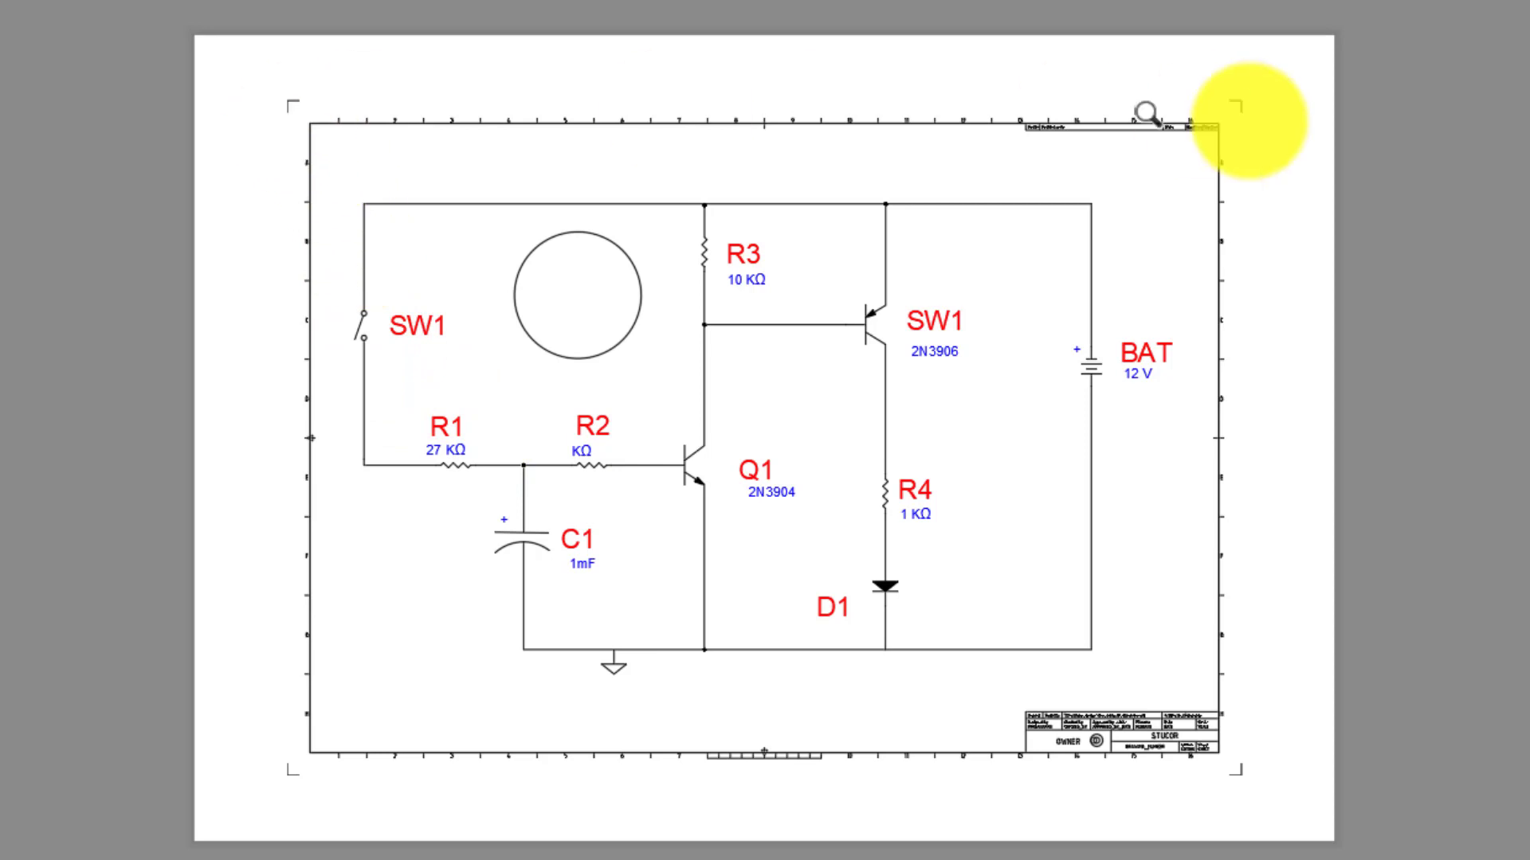
pyautogui.press('Escape')
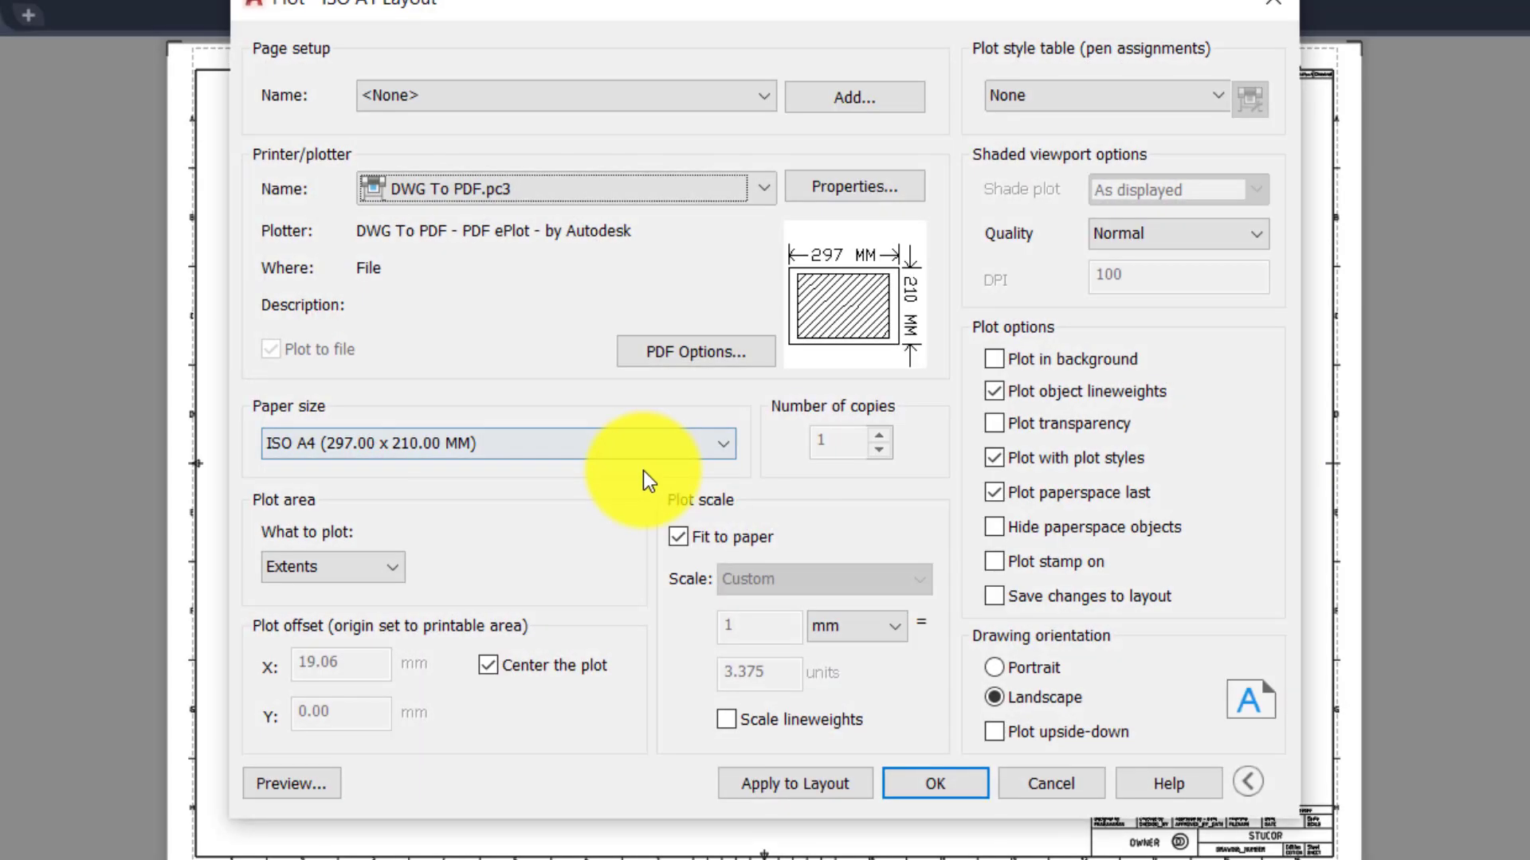
# Try plotting a window from the circuit's upper-left corner to the upper end of R4, and preview it
pyautogui.click(391, 568)
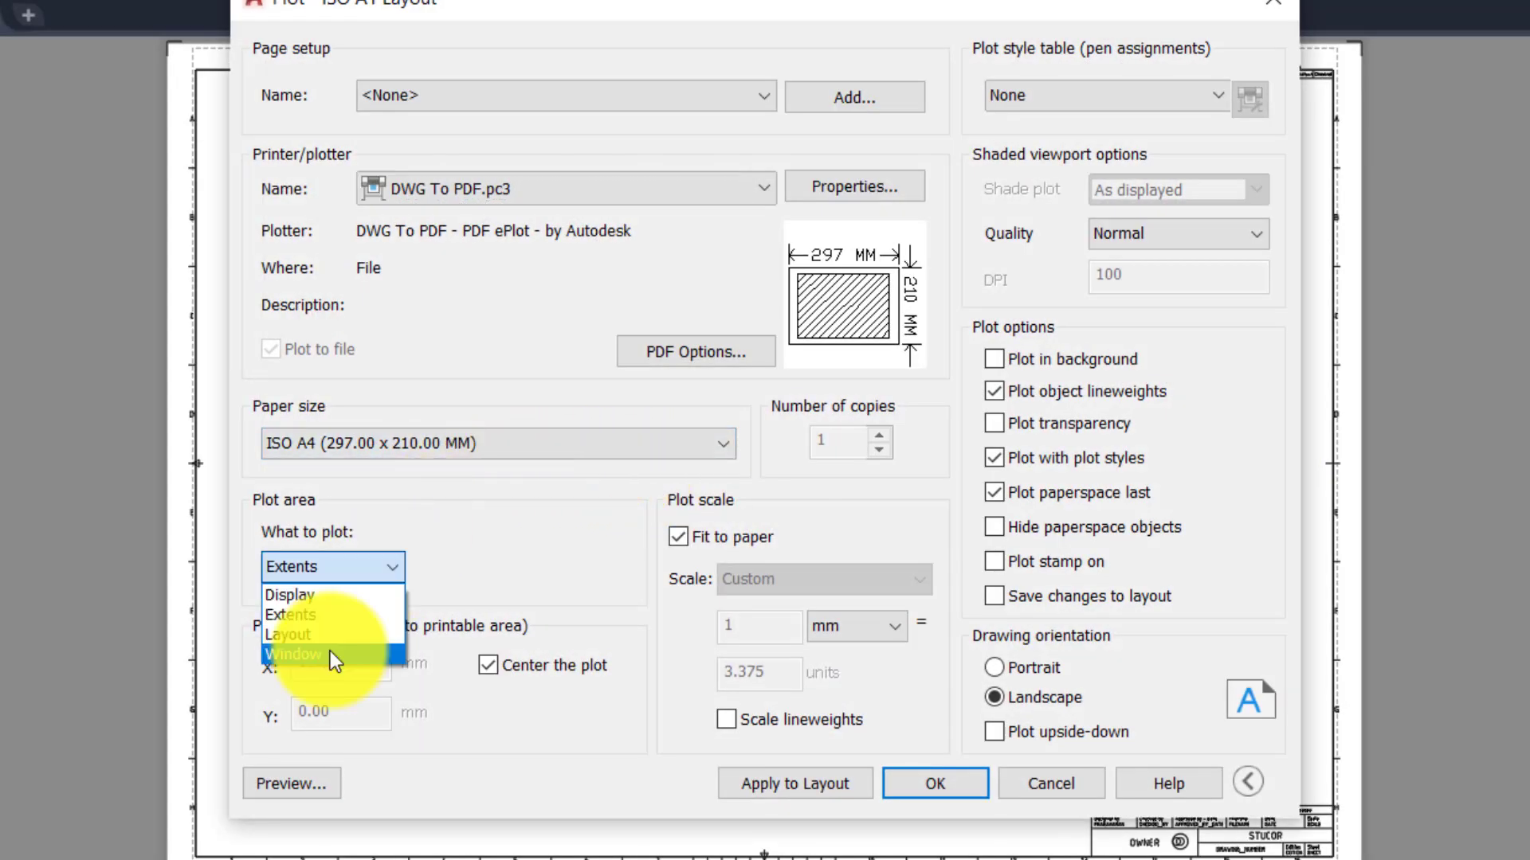
pyautogui.click(330, 652)
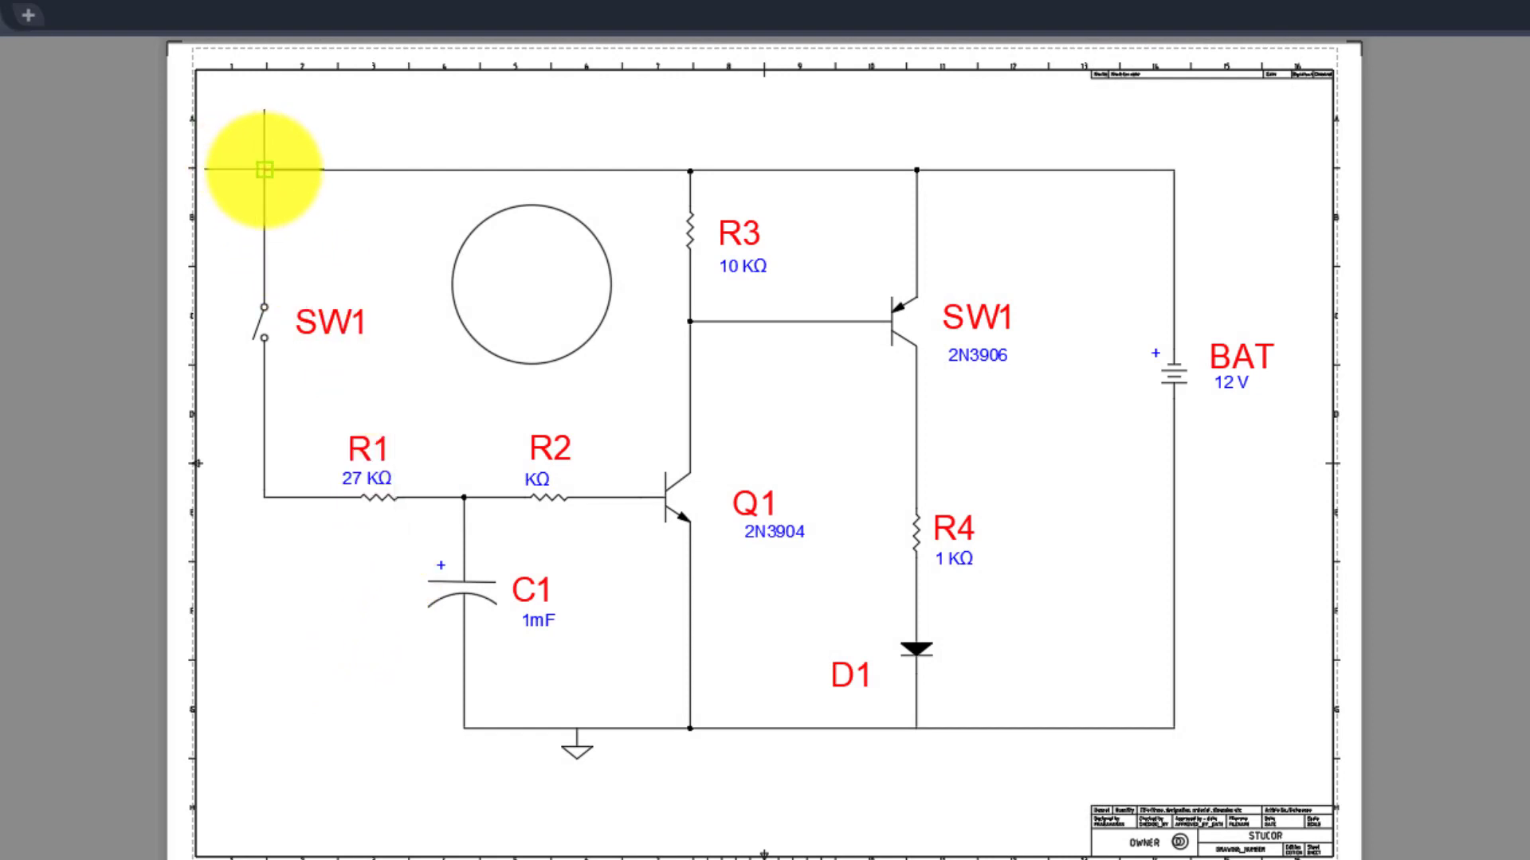
pyautogui.click(263, 168)
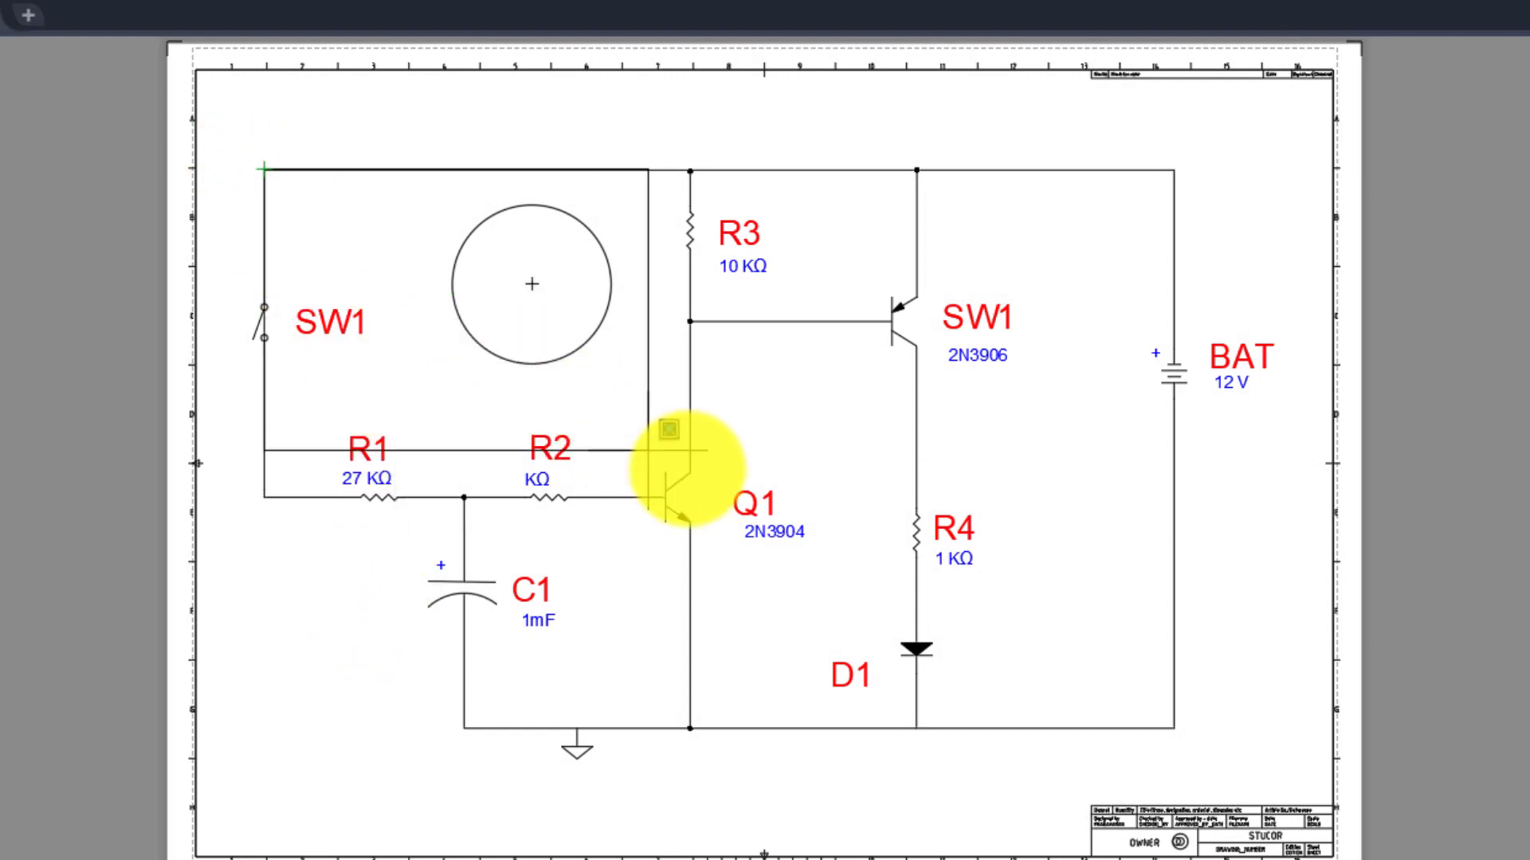
pyautogui.click(916, 514)
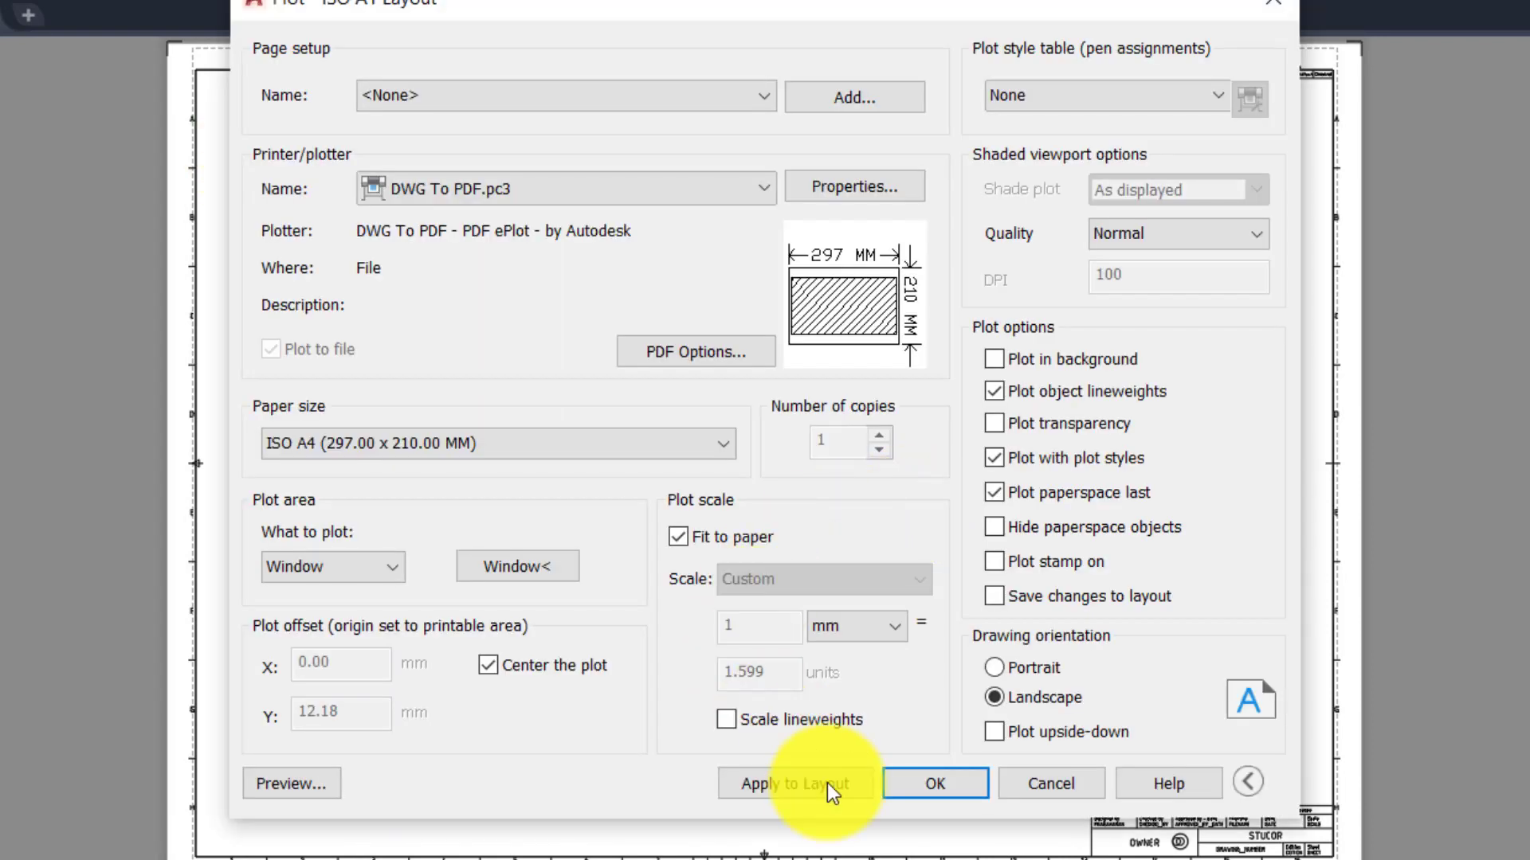
pyautogui.click(293, 784)
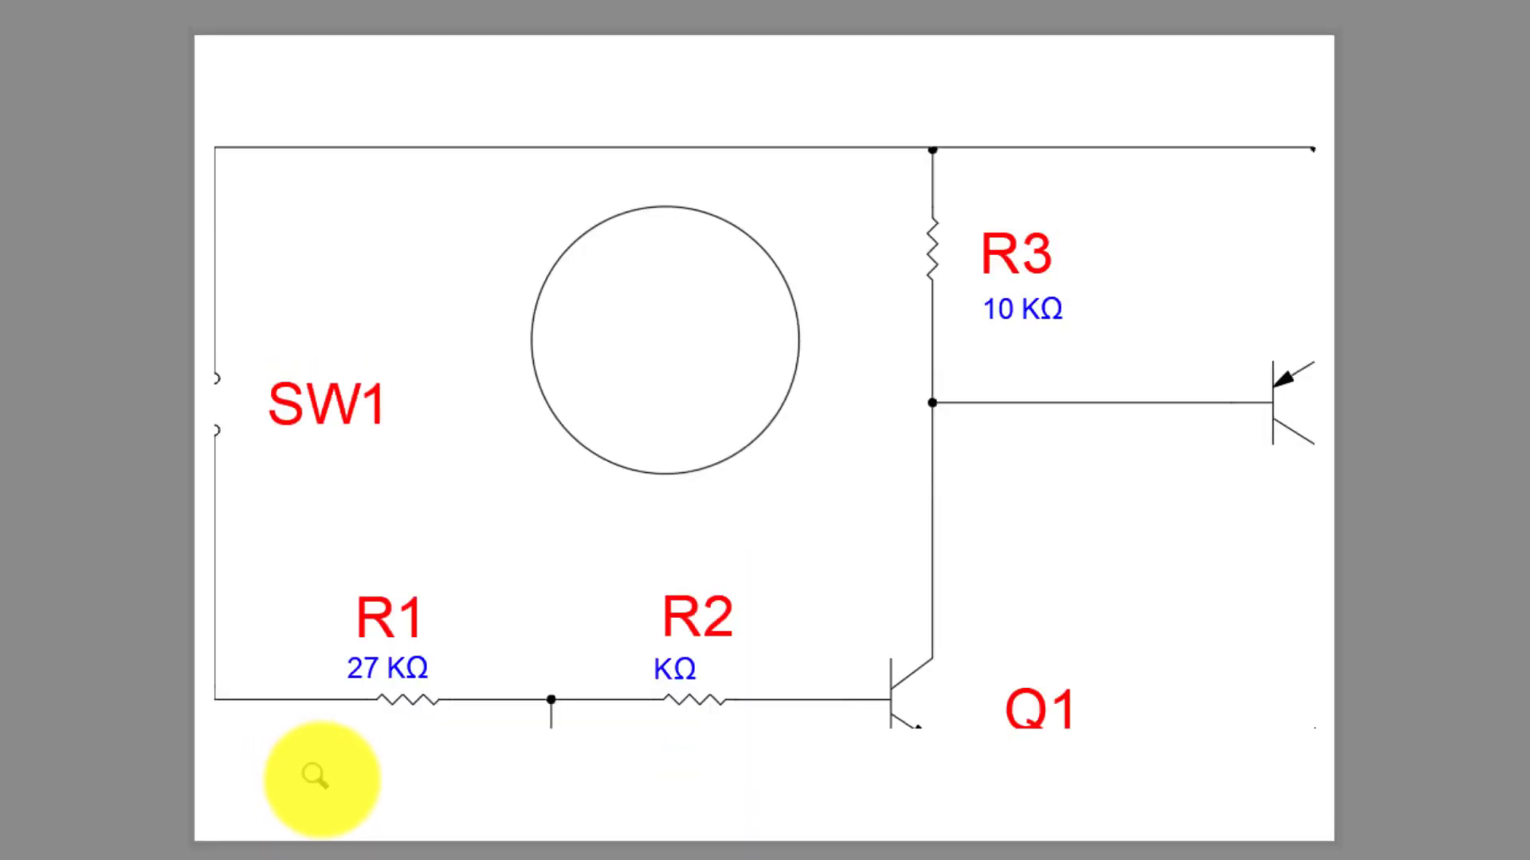
pyautogui.press('Escape')
# Set the plot area to Extents with the plot centered and fitted to paper, and preview it
pyautogui.click(386, 585)
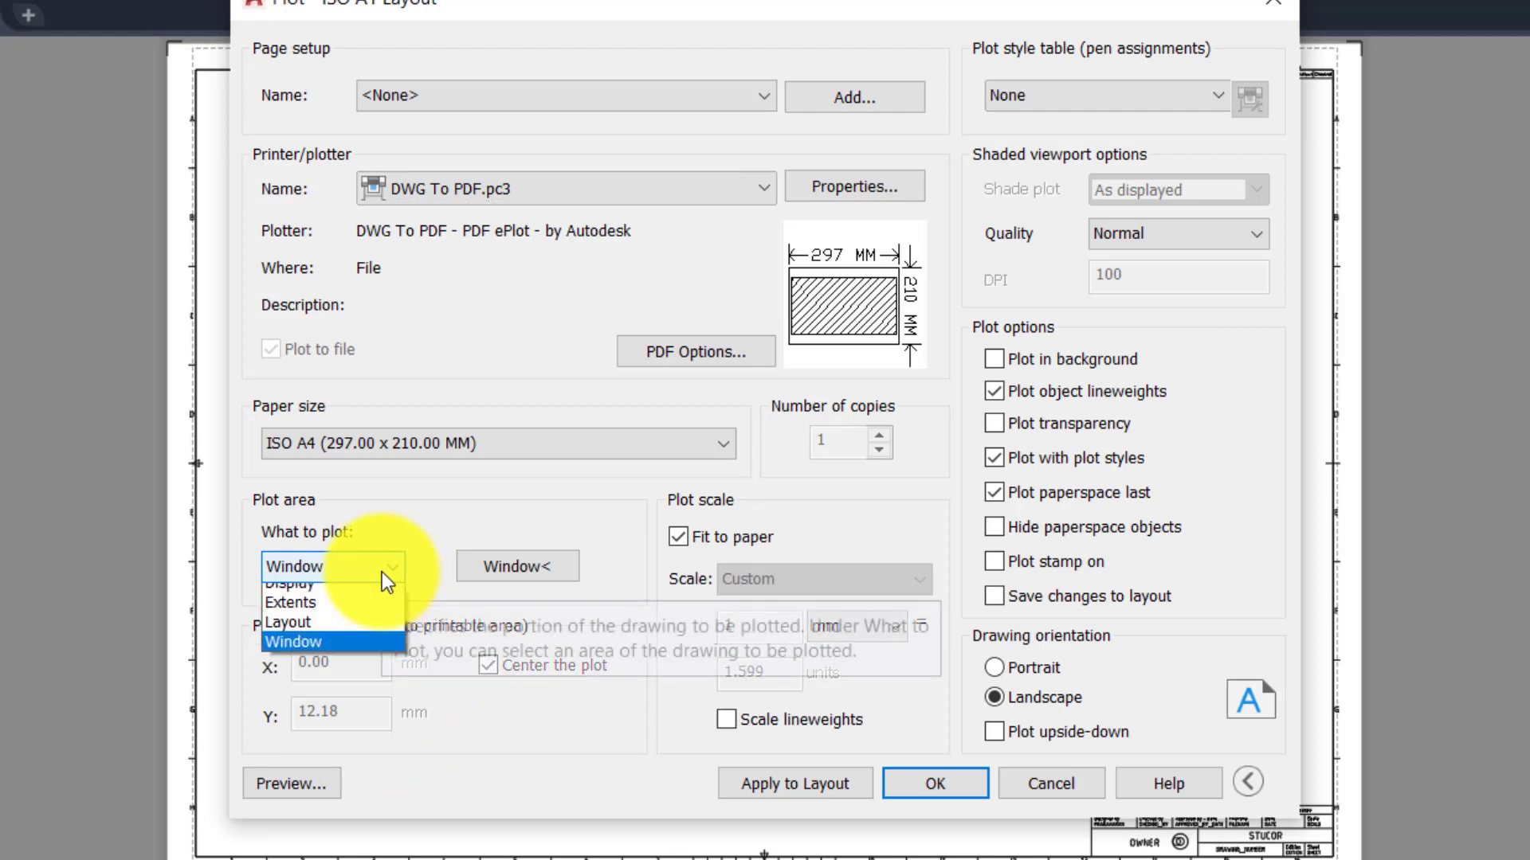
pyautogui.click(349, 629)
pyautogui.scroll(1, 372, 581)
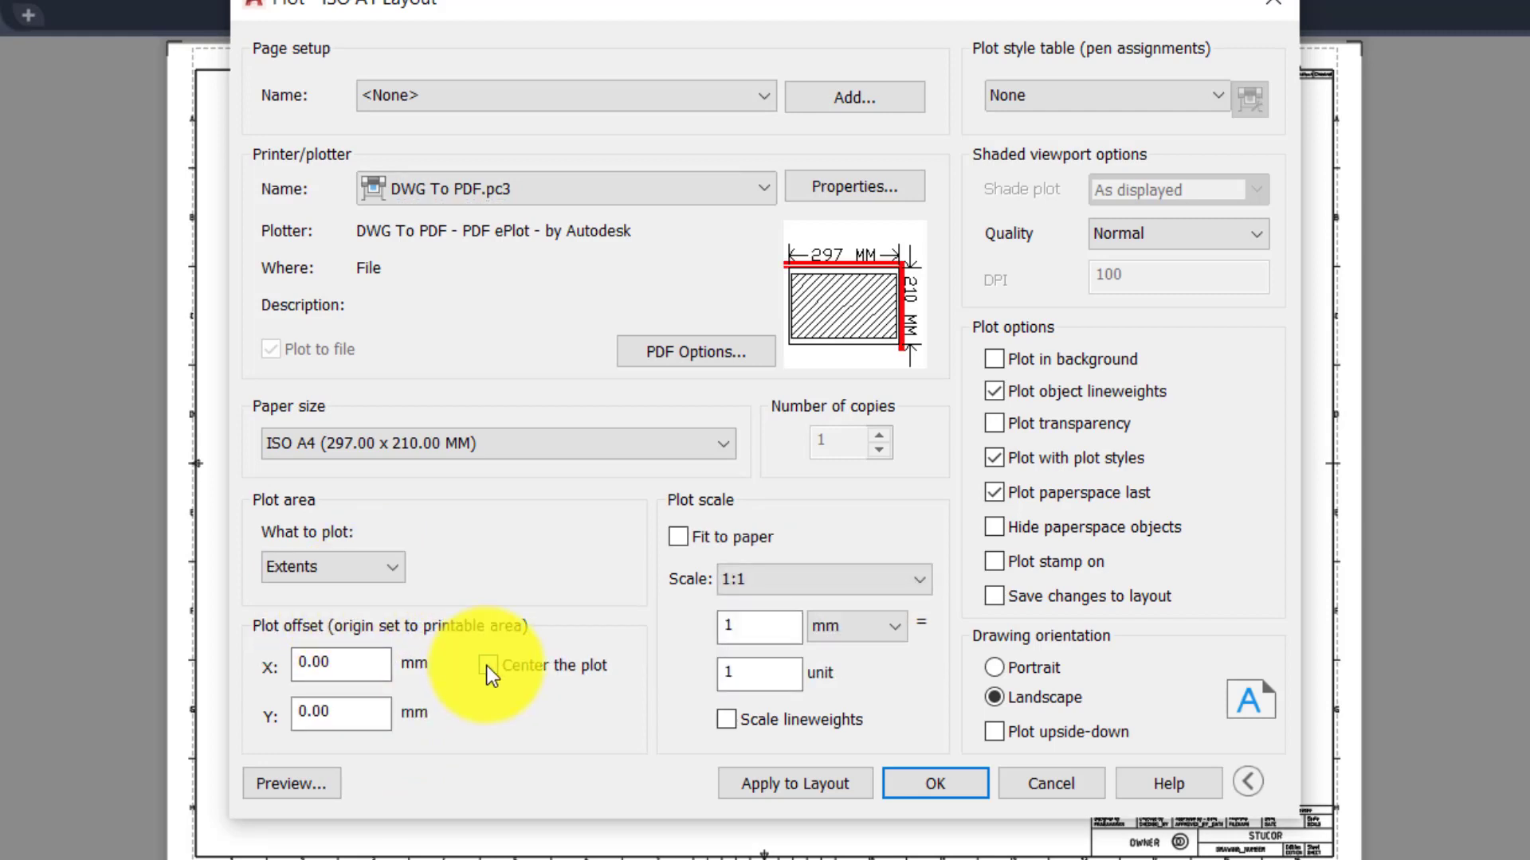
pyautogui.click(488, 665)
pyautogui.click(679, 536)
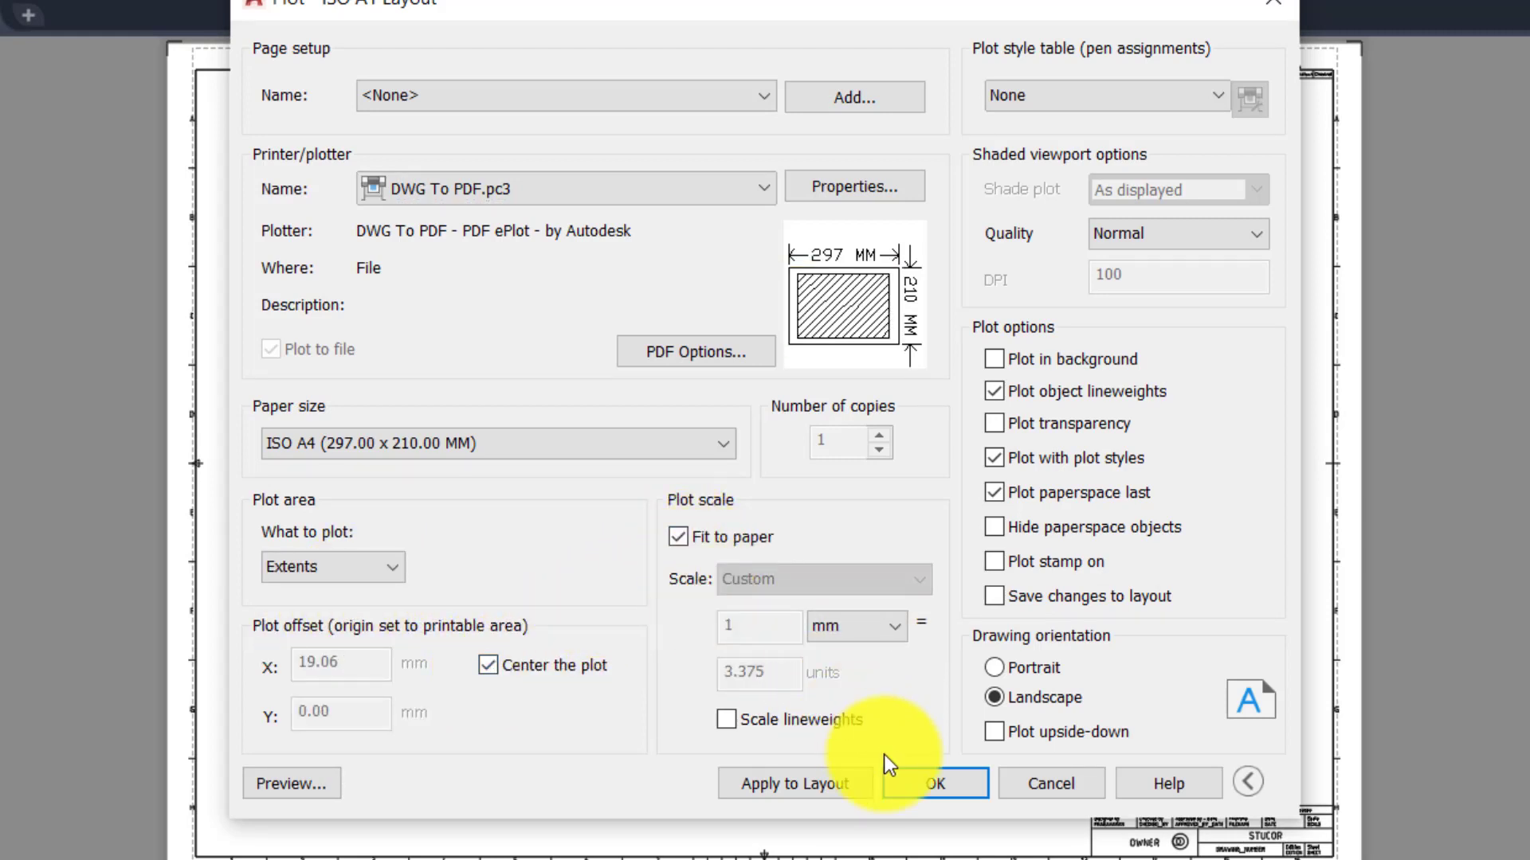
pyautogui.click(288, 791)
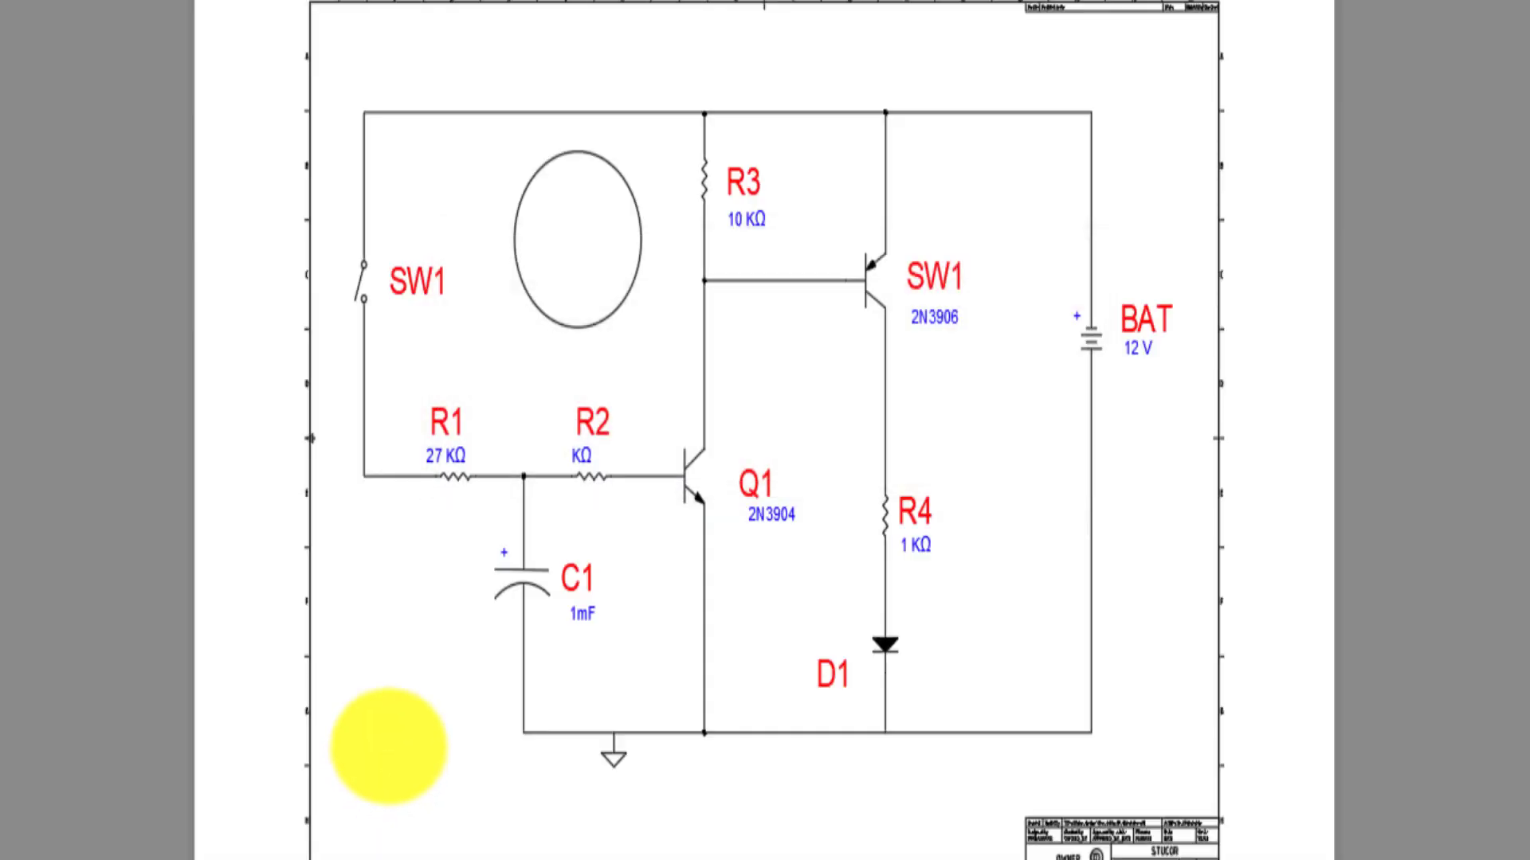
pyautogui.press('Escape')
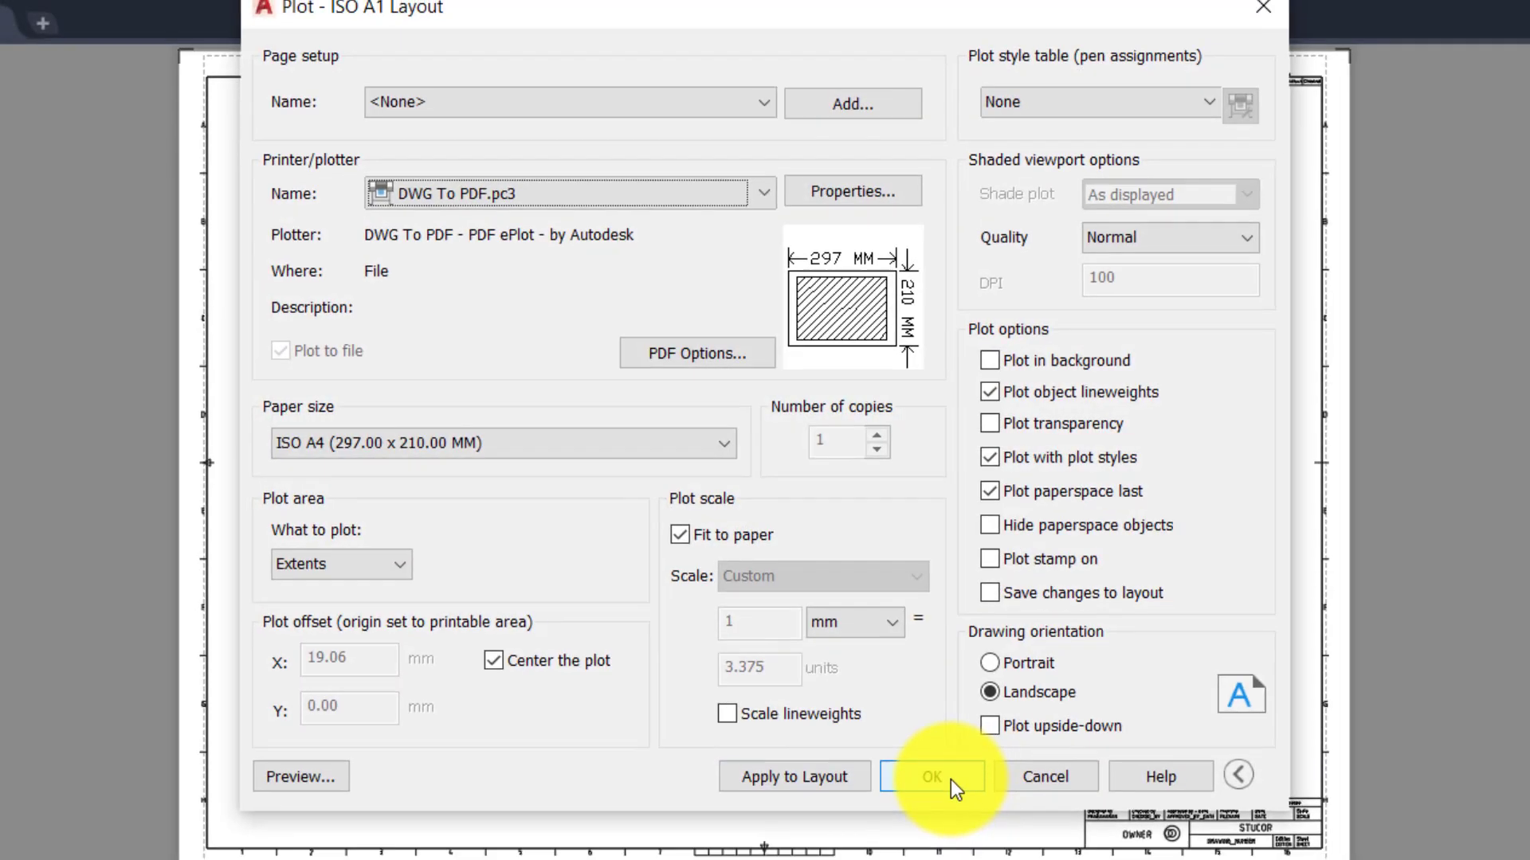
# Plot the sheet to the PDF file ele-ISO A1 Layout, check it in Acrobat Reader and switch back to AutoCAD
pyautogui.click(932, 776)
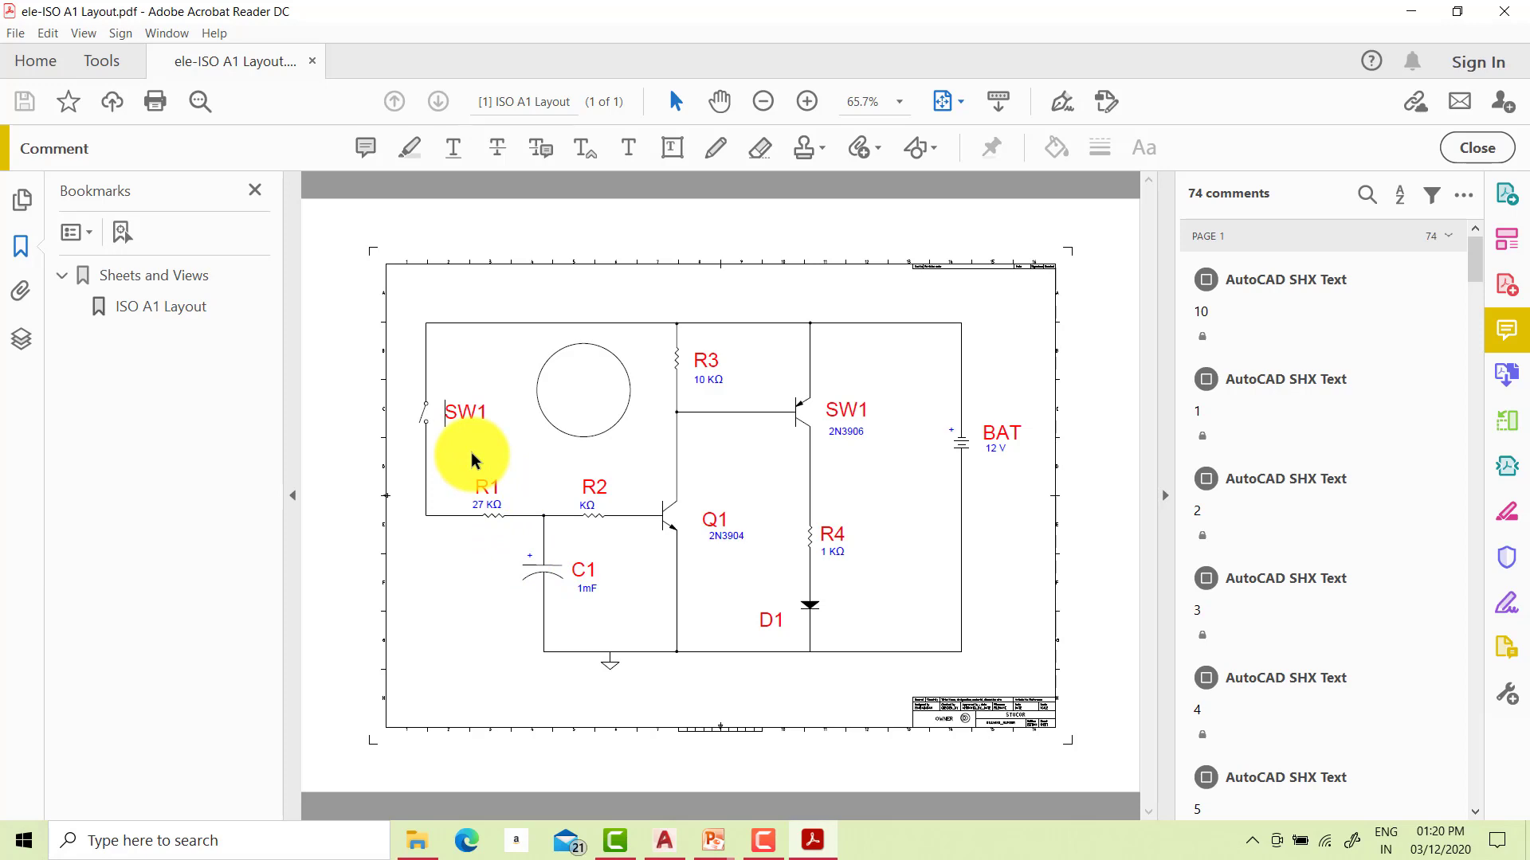
pyautogui.hotkey('alt', 'Tab')
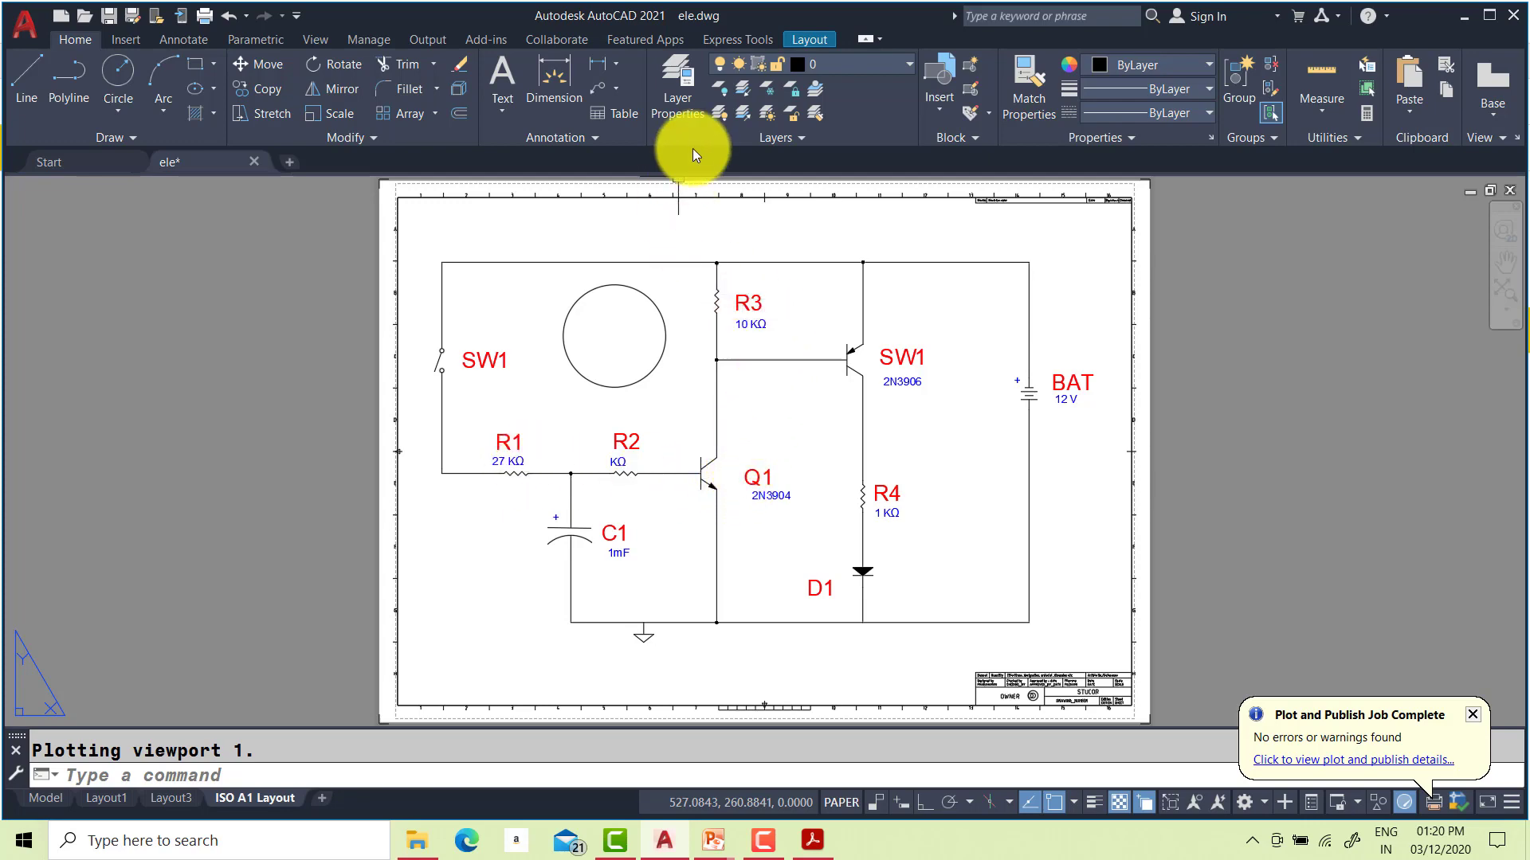
# Exclude the confi layer from plotting and preview the plot of the layout
pyautogui.click(675, 102)
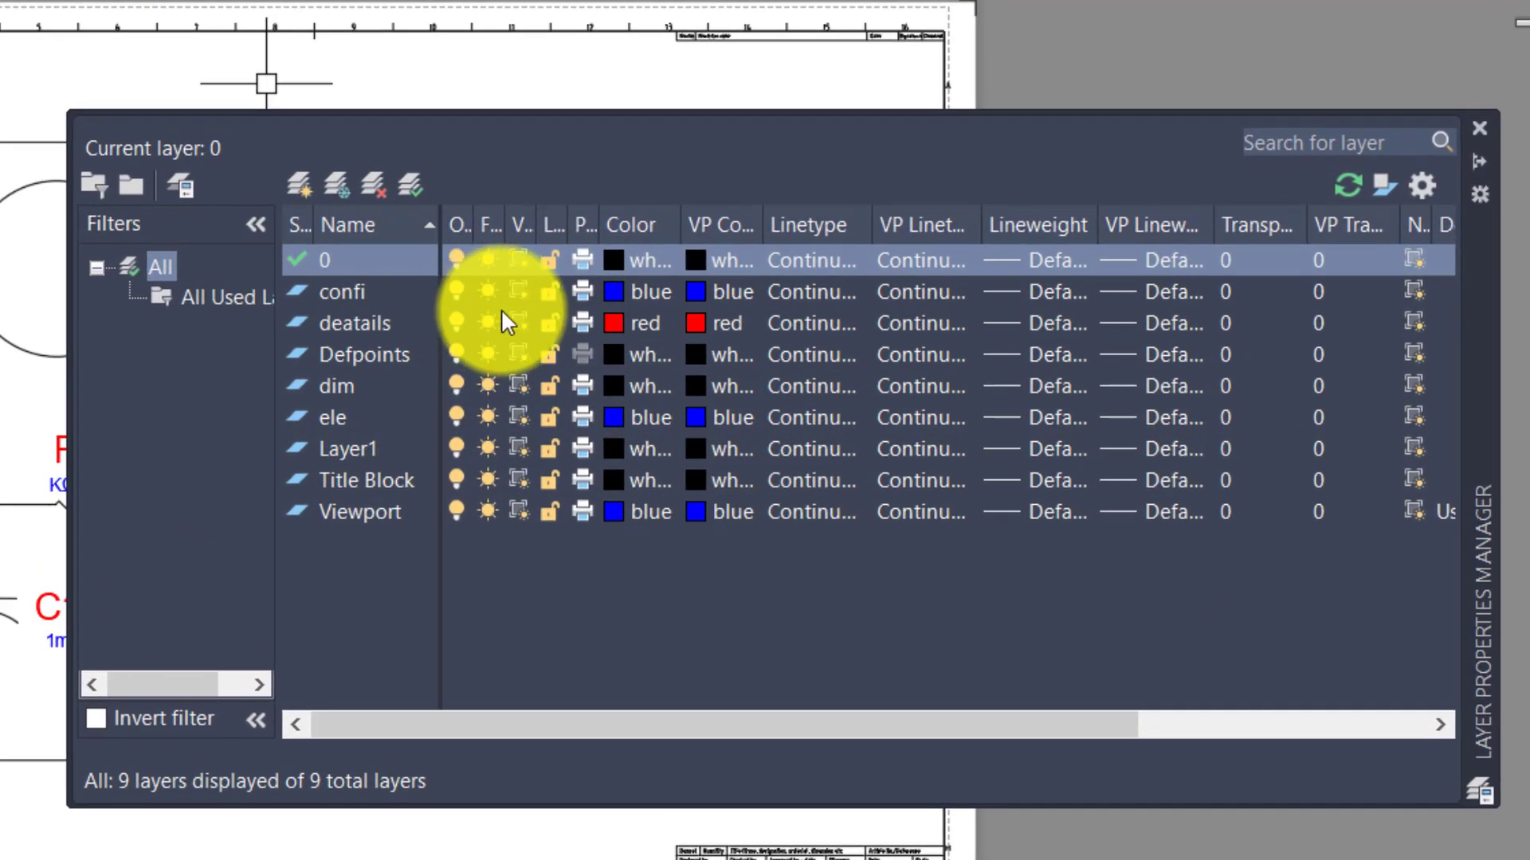
pyautogui.click(586, 294)
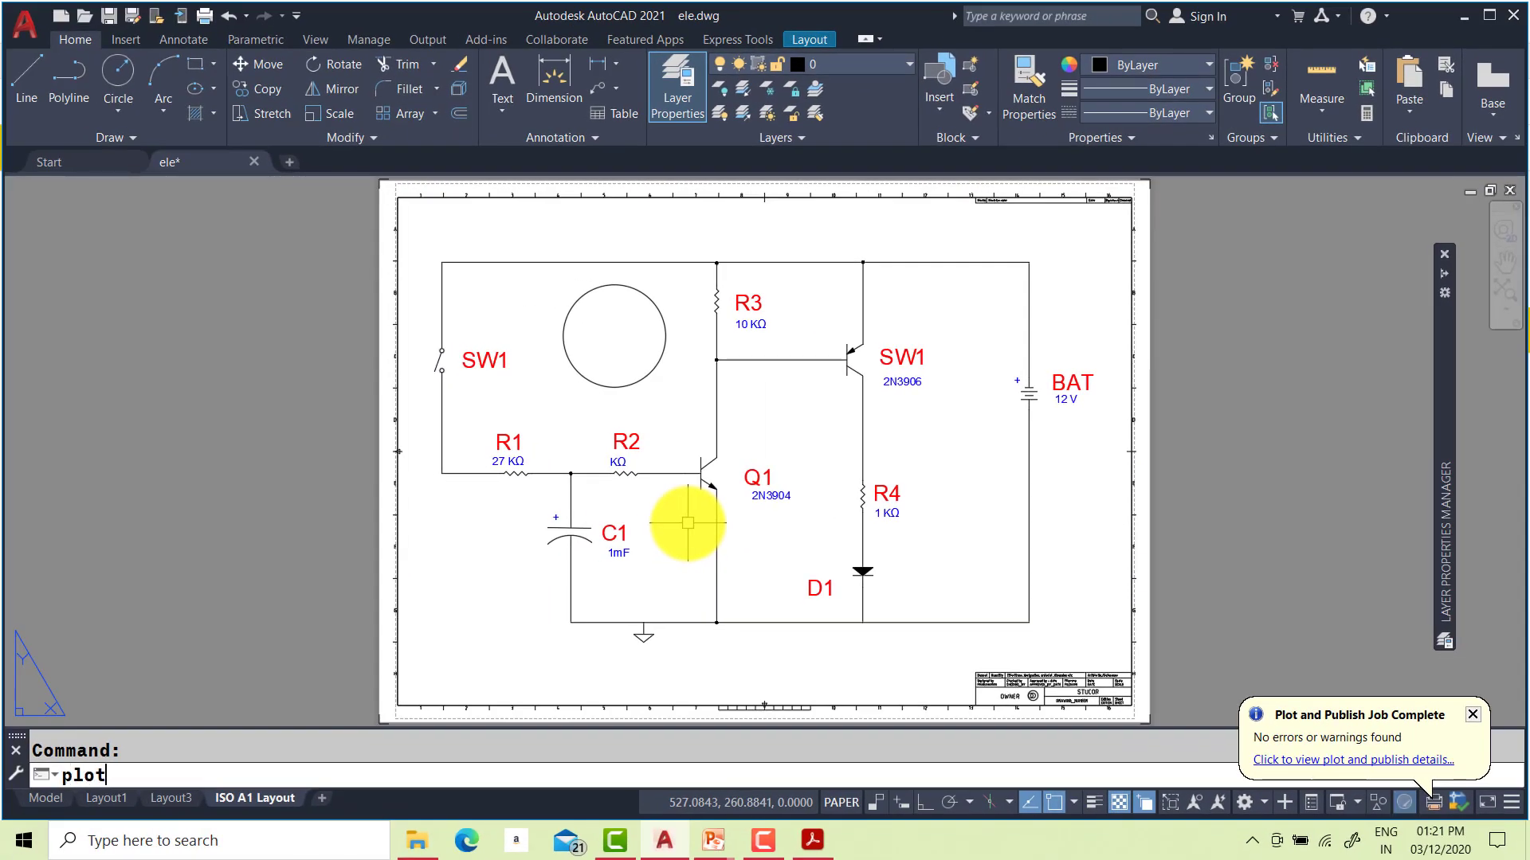
pyautogui.press('Return')
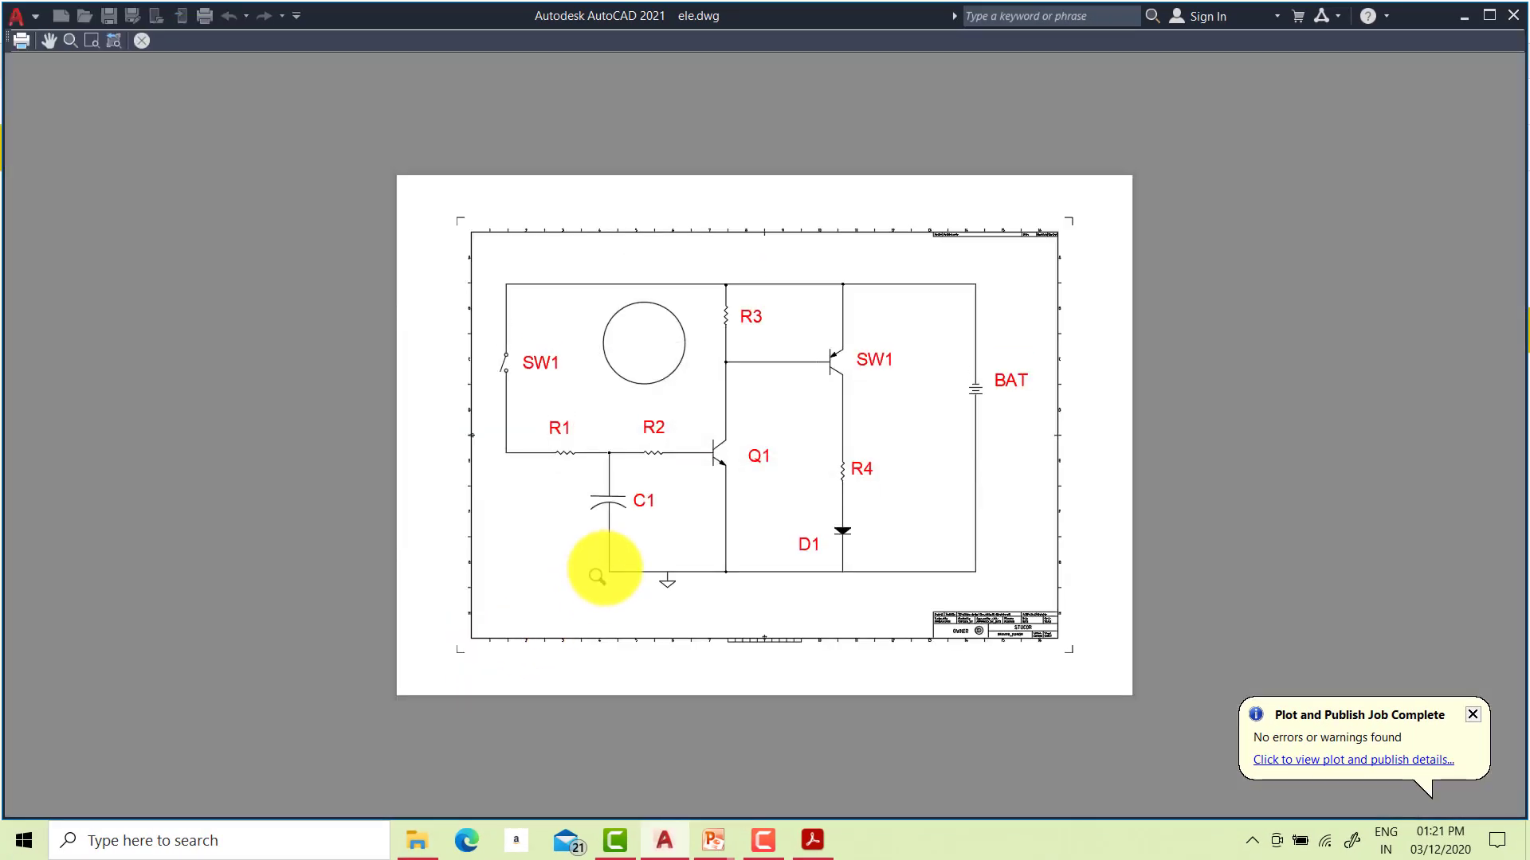
pyautogui.scroll(4, 604, 559)
pyautogui.scroll(-5, 604, 559)
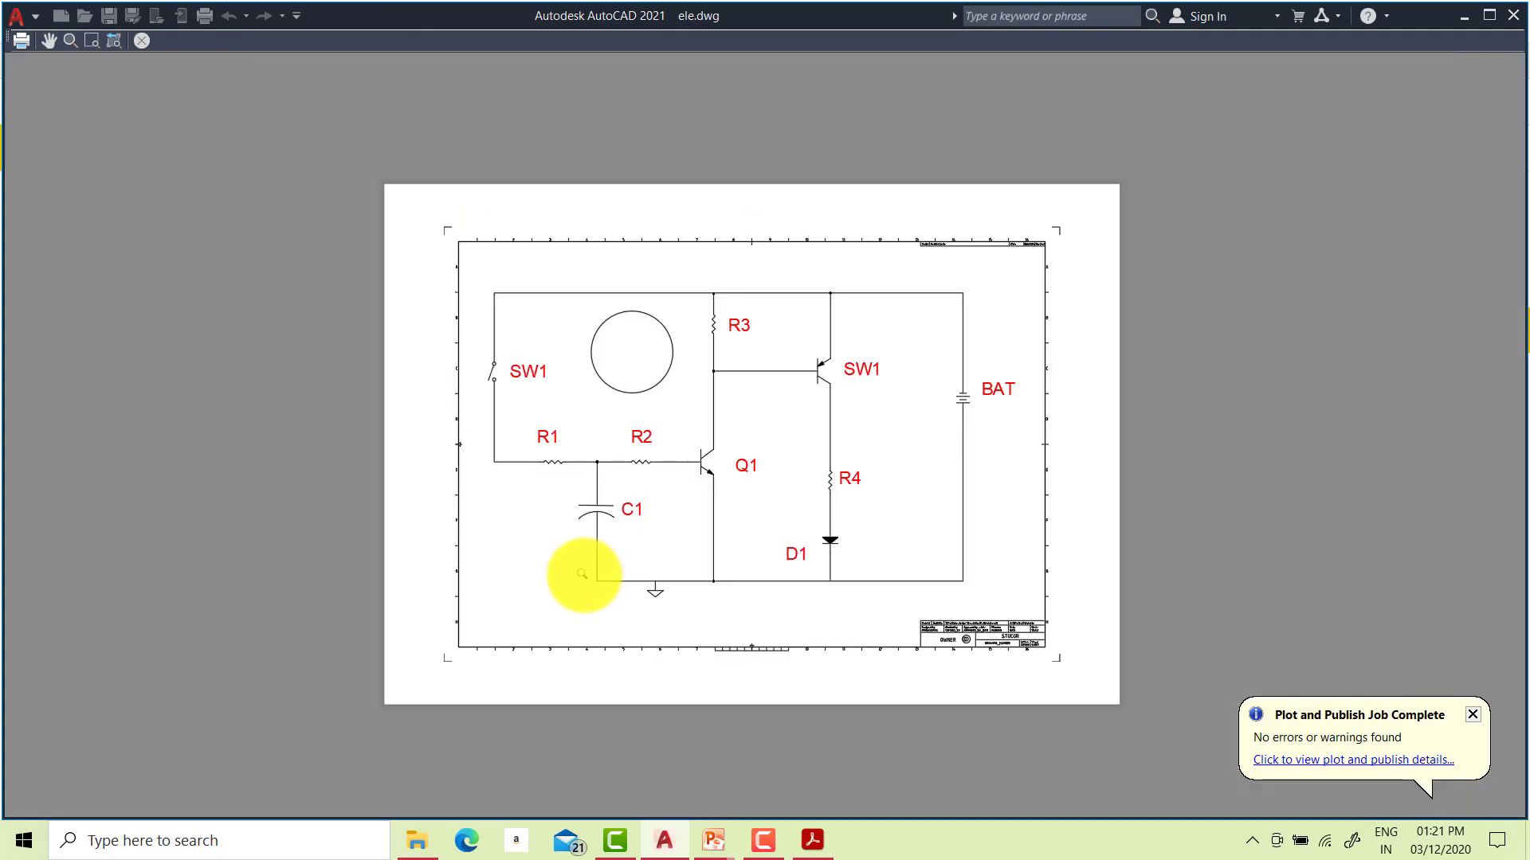
pyautogui.press('Escape')
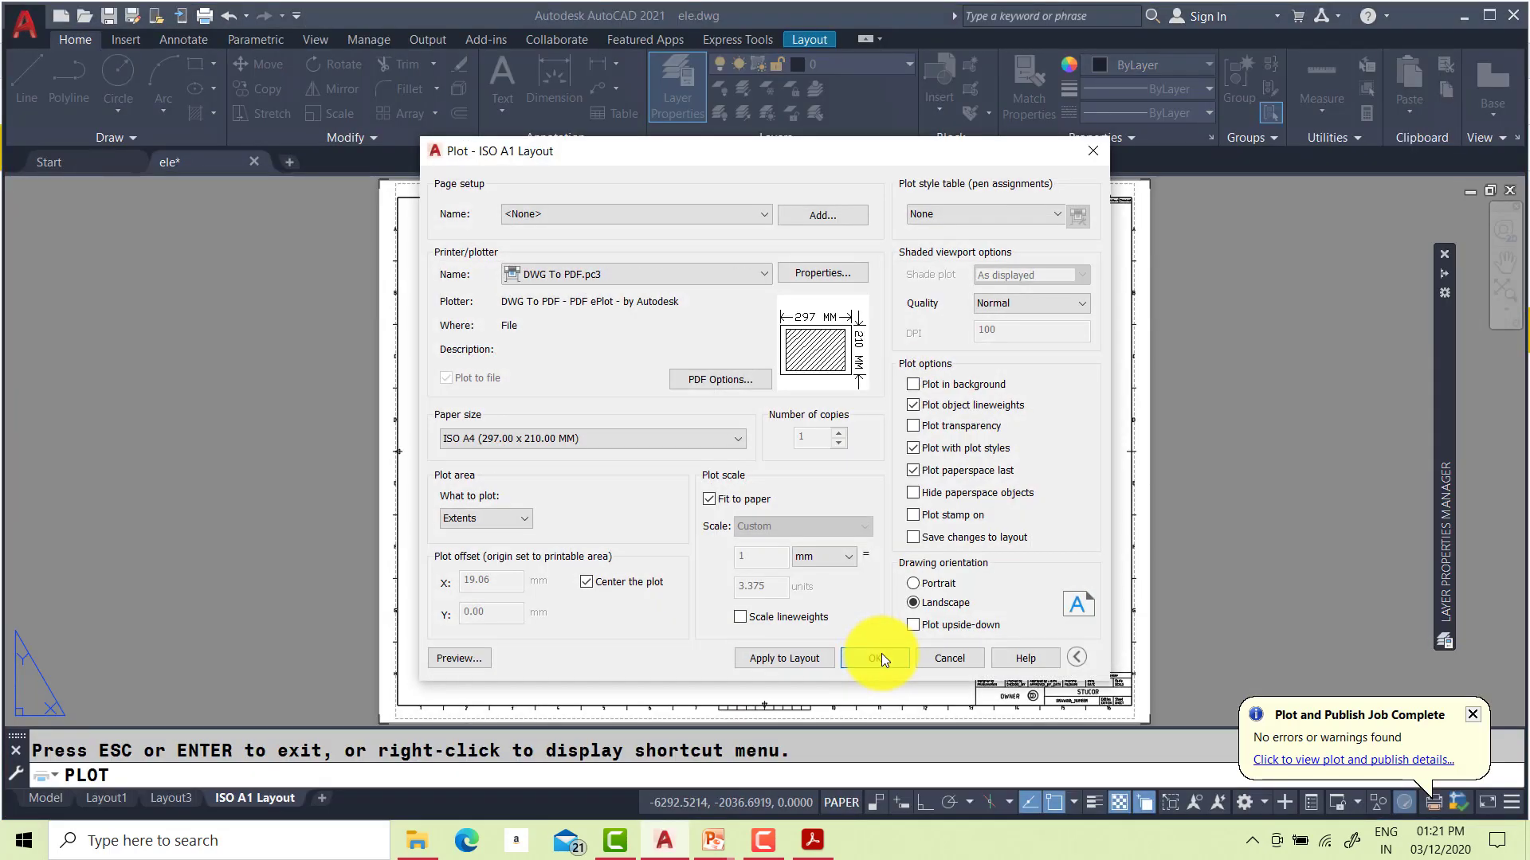
# Plot the layout without the confi layer to a second PDF named ele-ISO A1 Layout1
pyautogui.click(874, 658)
pyautogui.click(834, 605)
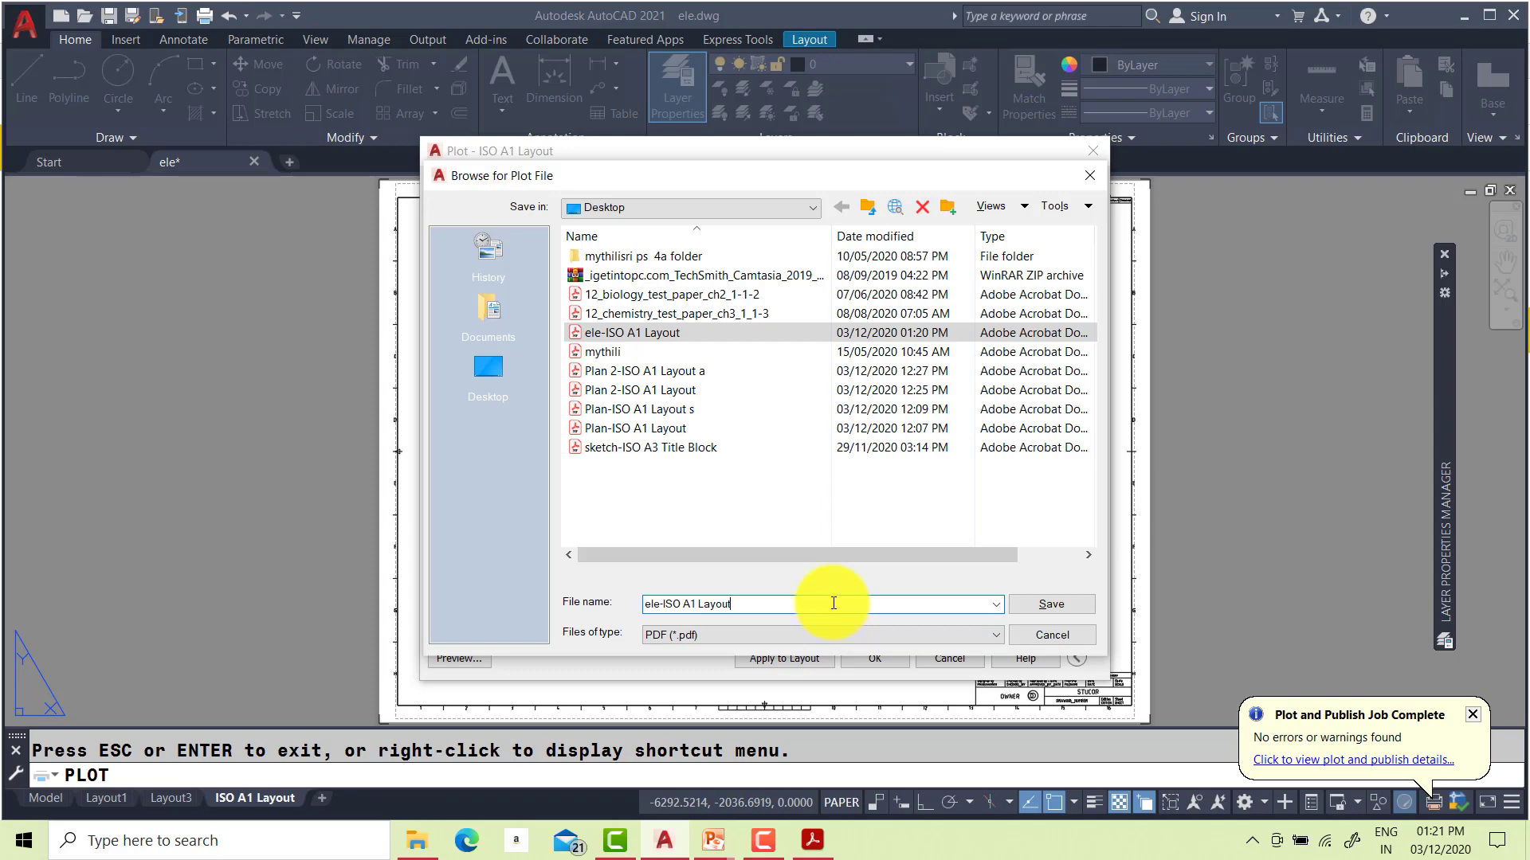
pyautogui.click(1022, 606)
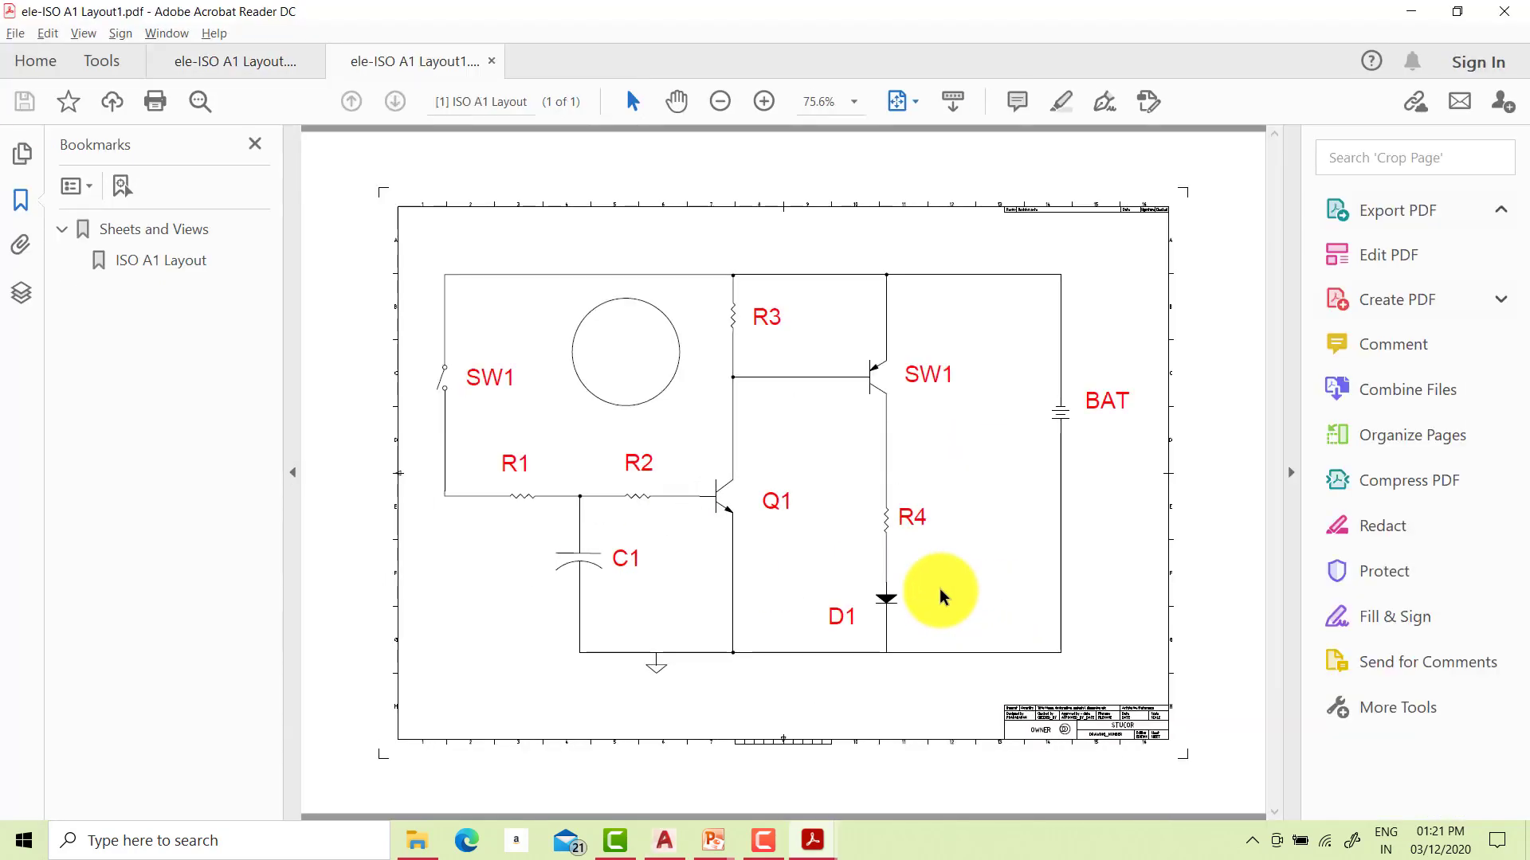